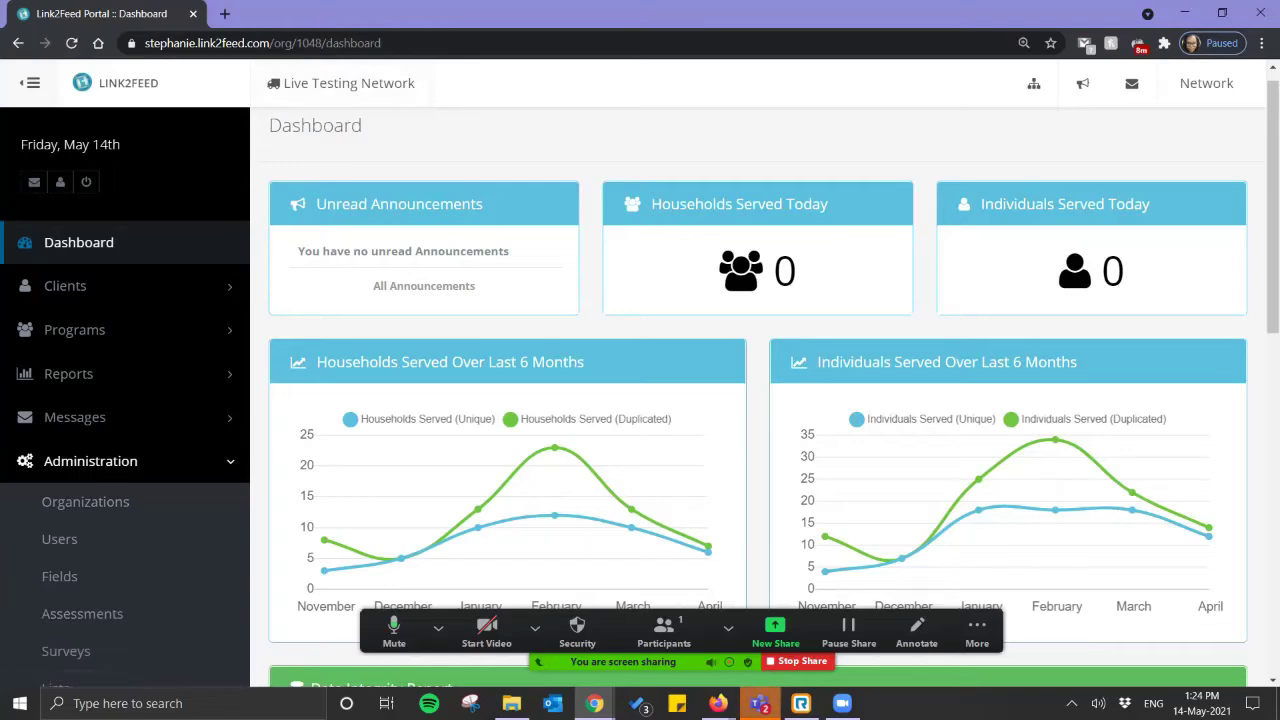
left_click(1034, 83)
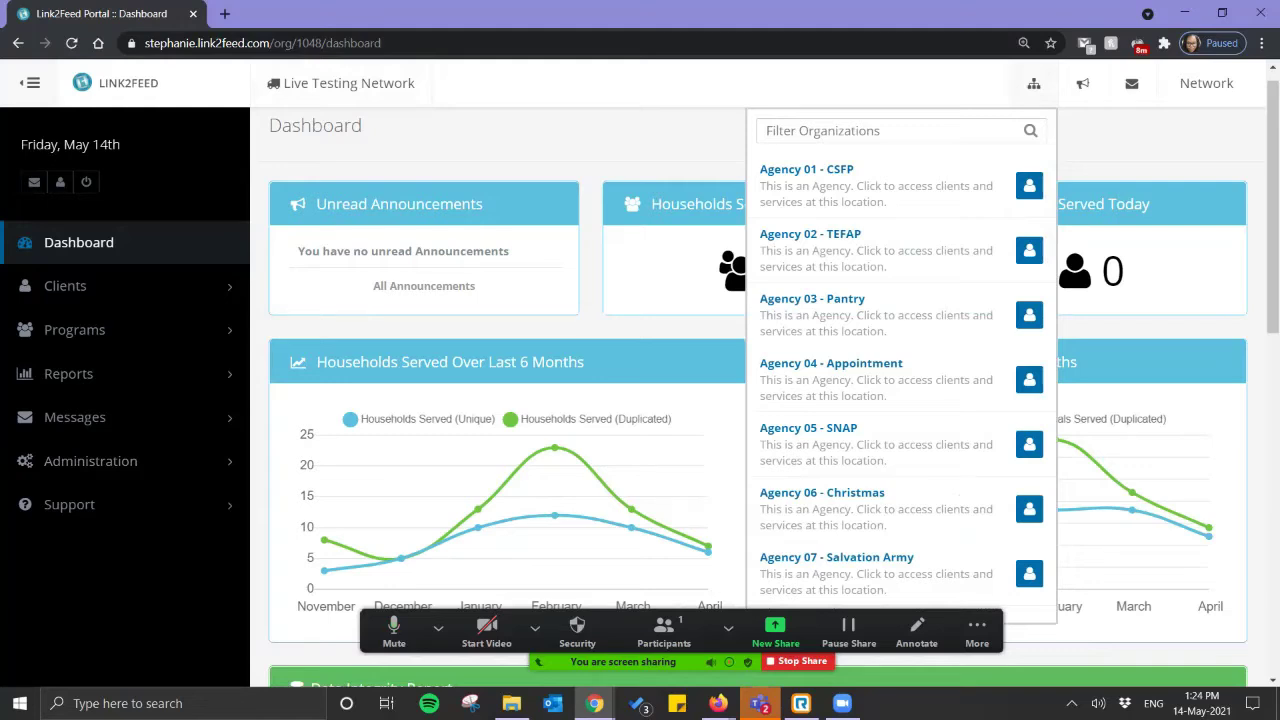
left_click(1034, 83)
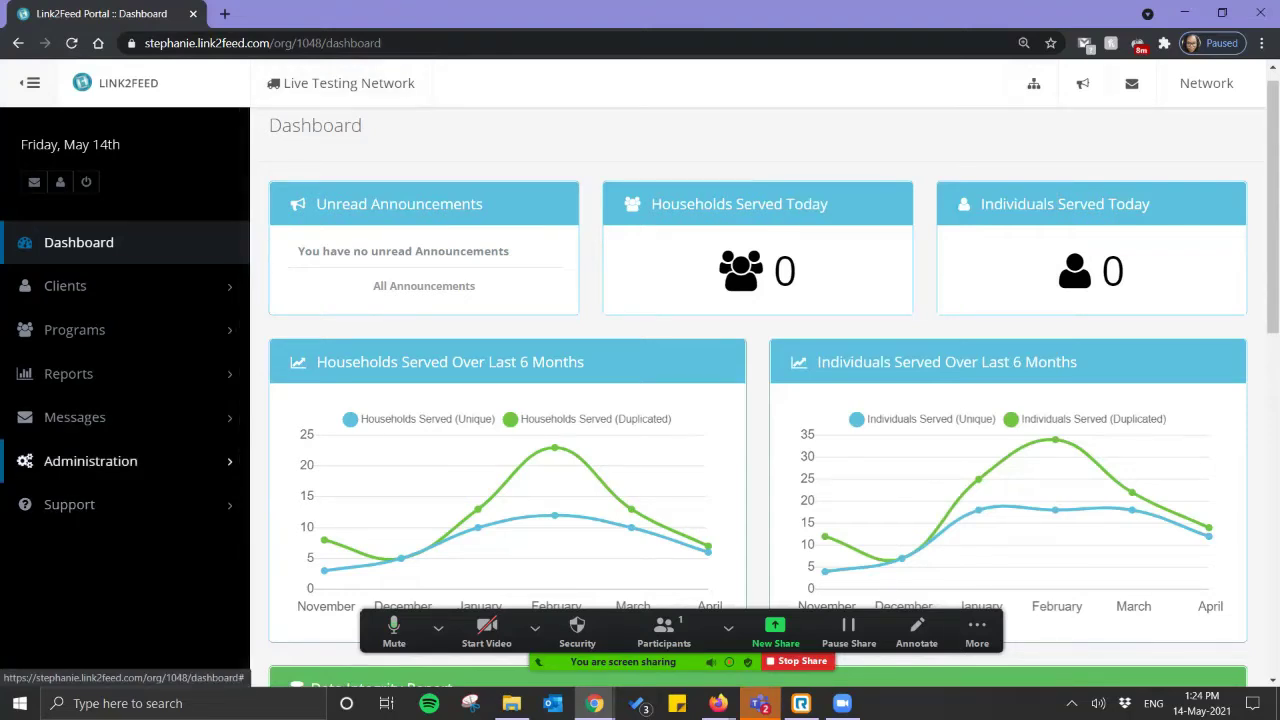
- Start a new assessment in the network's Assessment Manager and name it with the author's first name followed by "Assessment"
left_click(90, 461)
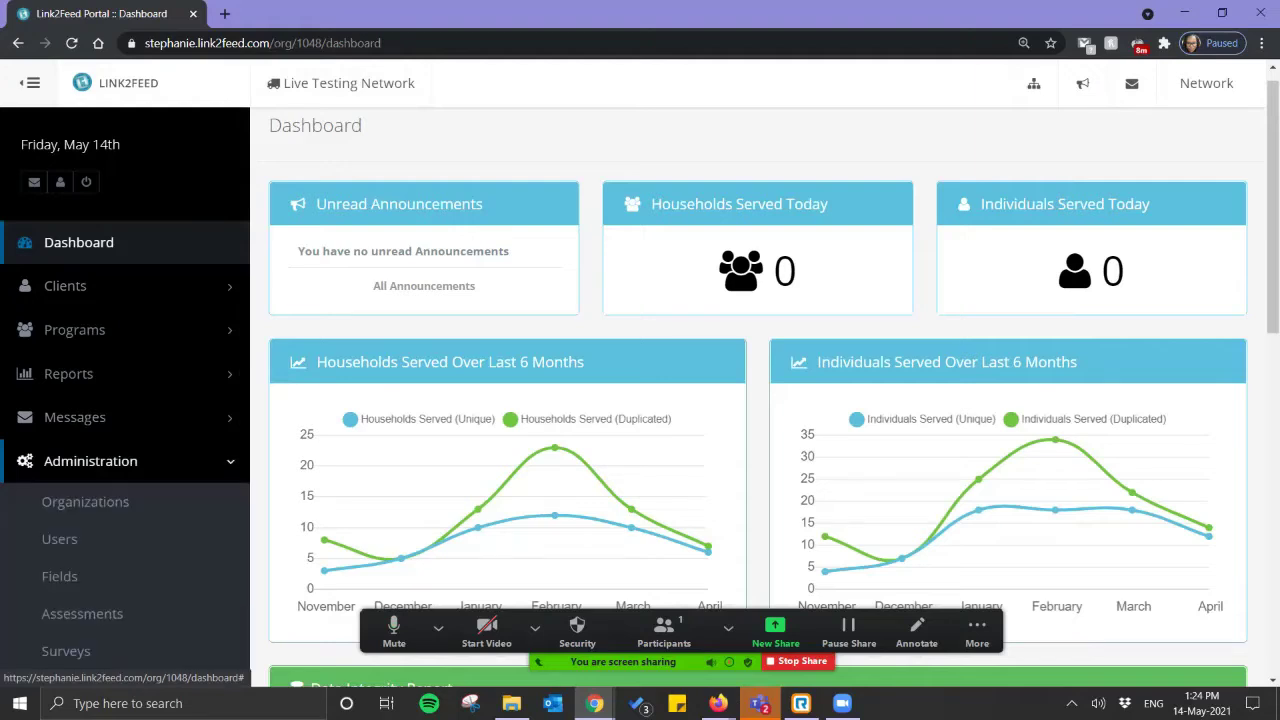
left_click(82, 613)
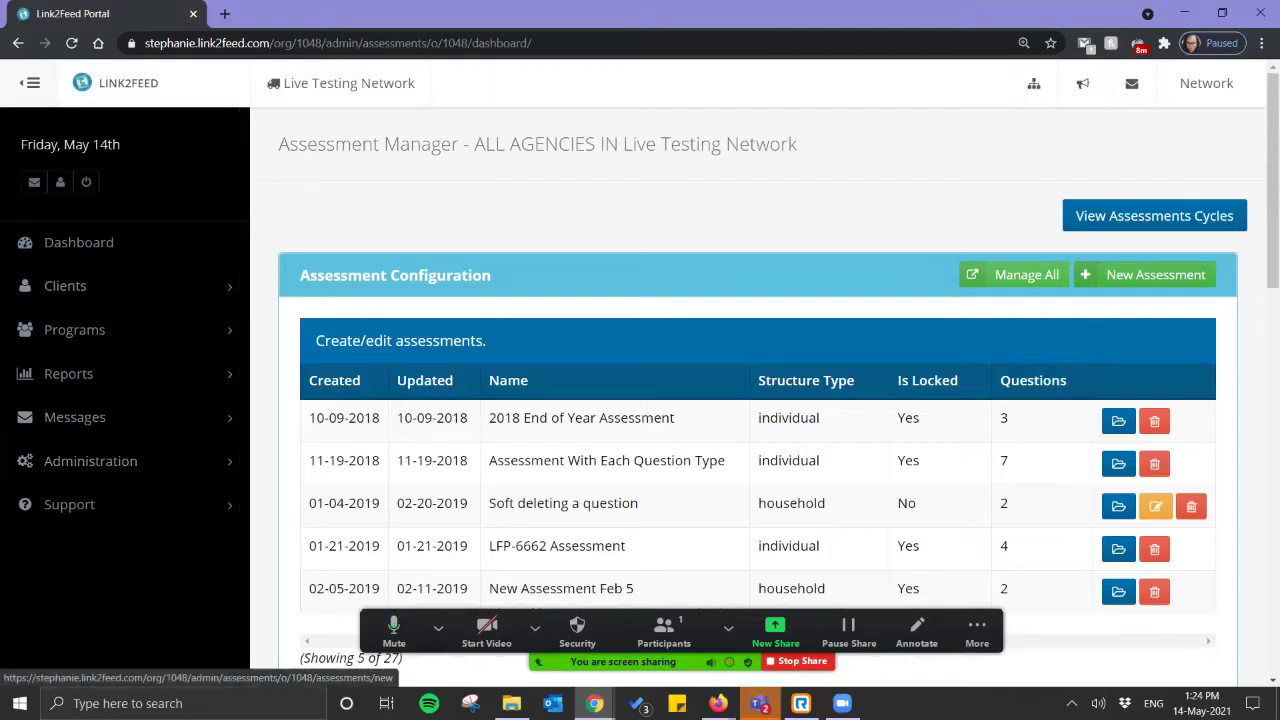
left_click(1146, 274)
left_click(758, 306)
type("Steph's Assessment")
key("Tab")
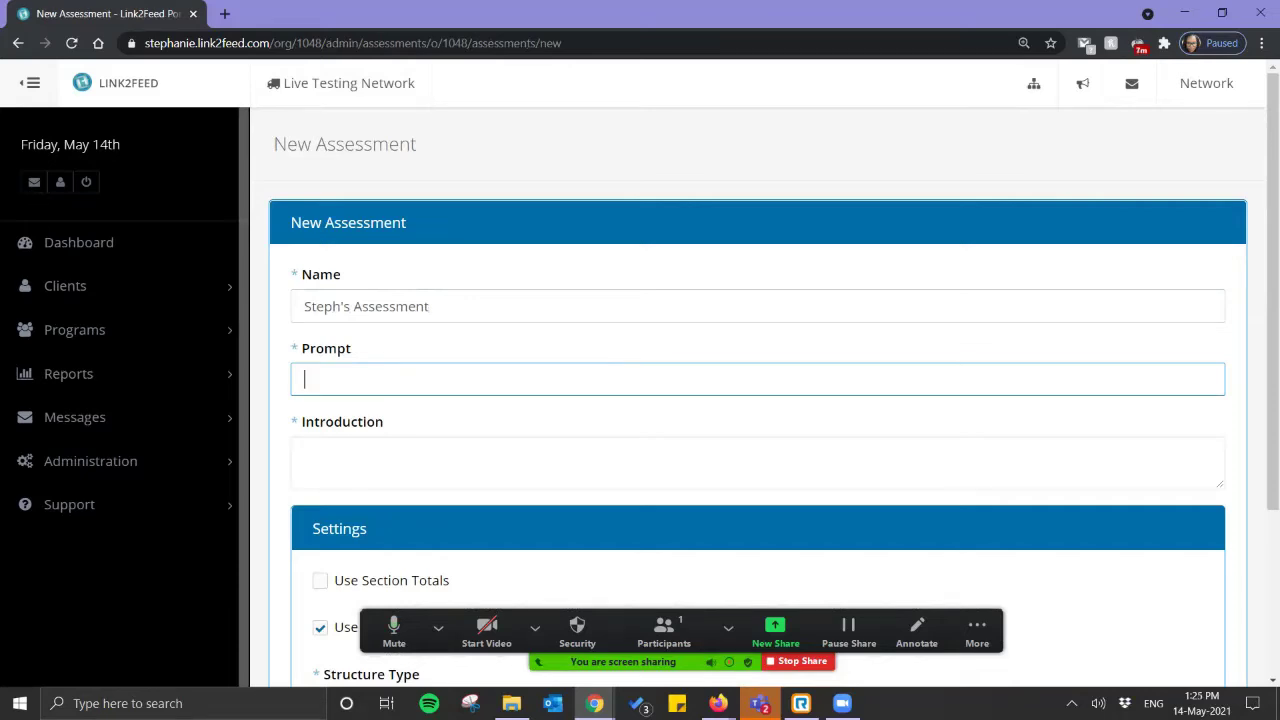
- Enter the prompt "Would you like to take an assessment?" and the introduction "This is an assessment. This is what it's about. This is who will access the results."
type("Would you like to t")
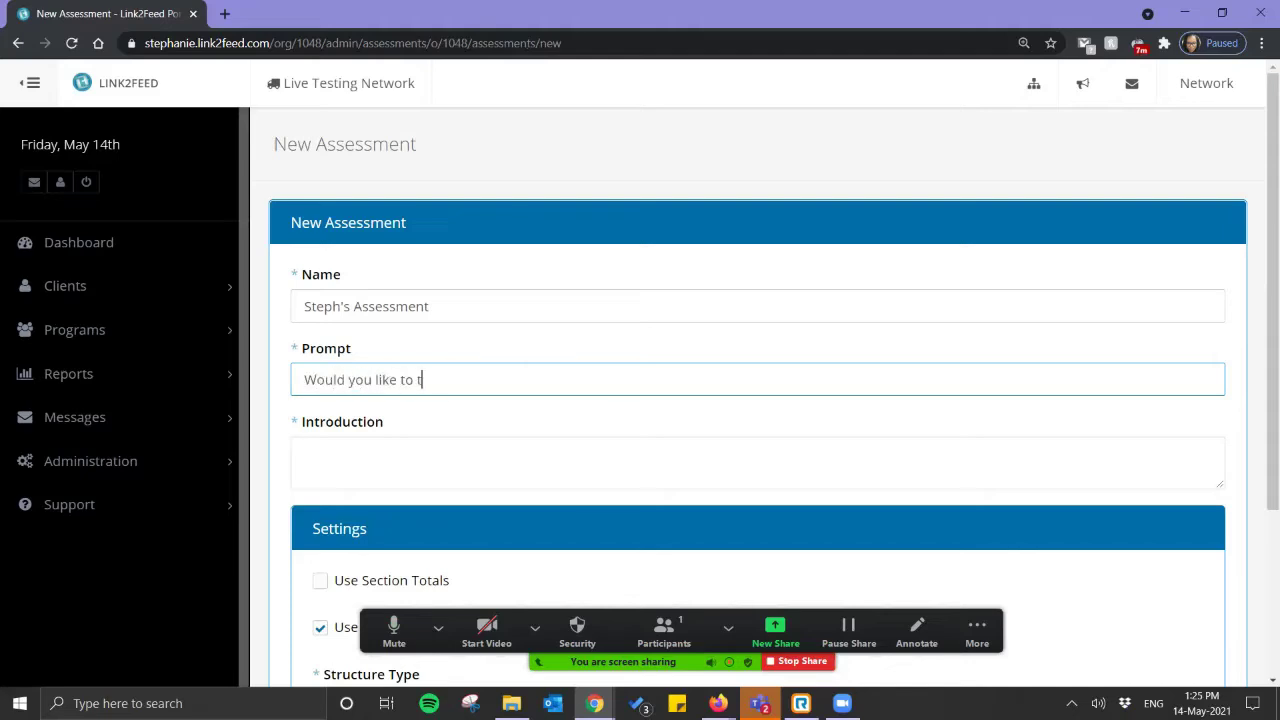
type("ake an assessment?")
key("Tab")
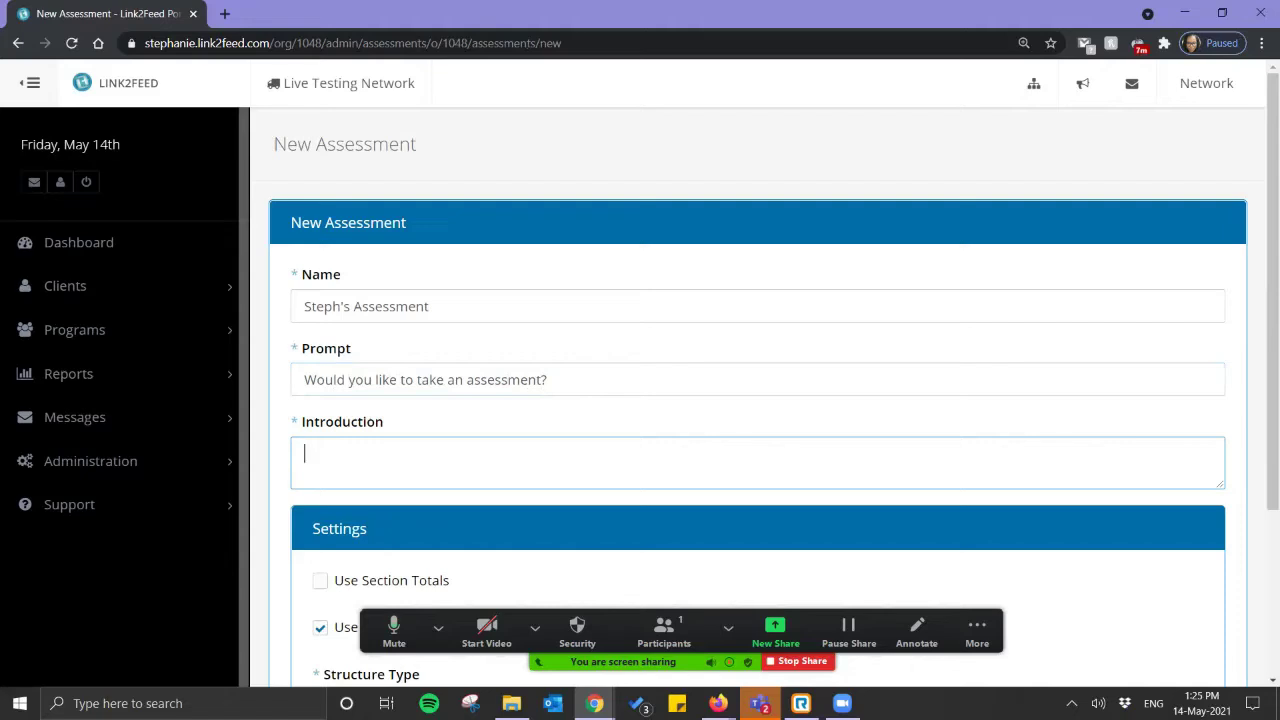
type("This is an assessment. This is what it's about. This is who will access the results.")
- Set the assessment to use full assessment totals instead of section totals and save it
scroll(758, 400, "down", 3)
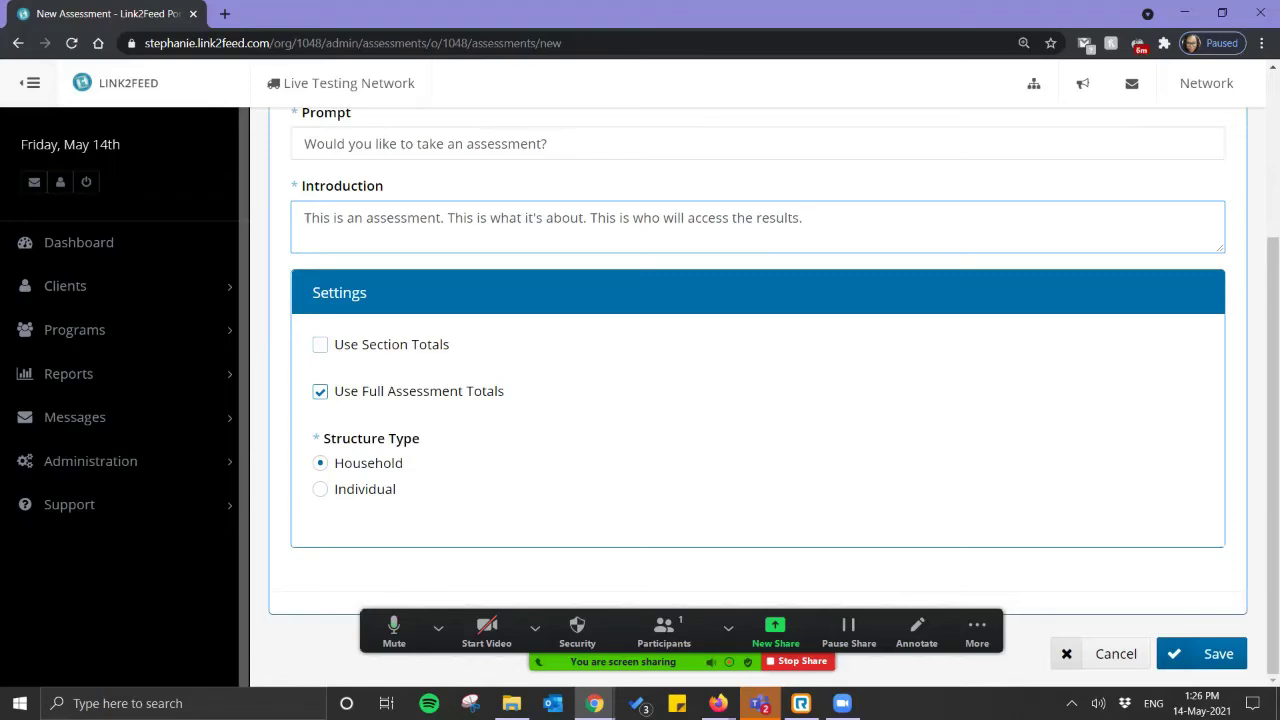
left_click(320, 345)
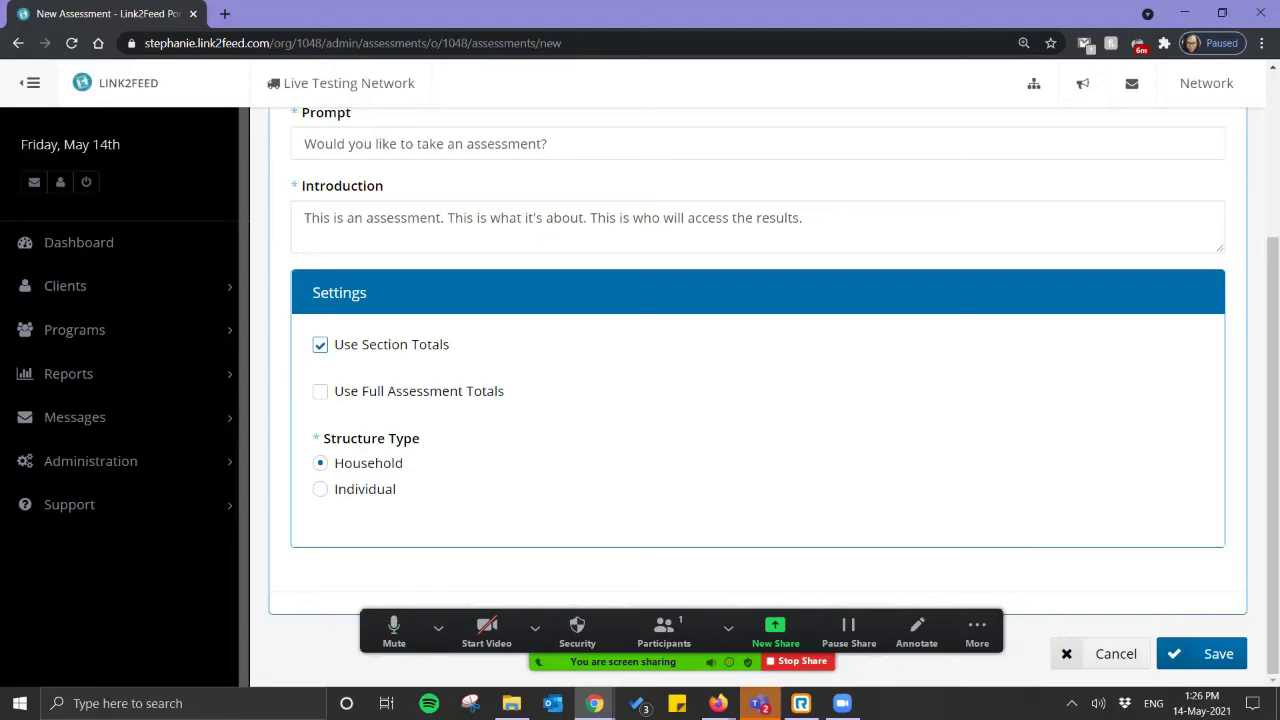
left_click(320, 392)
left_click(1202, 654)
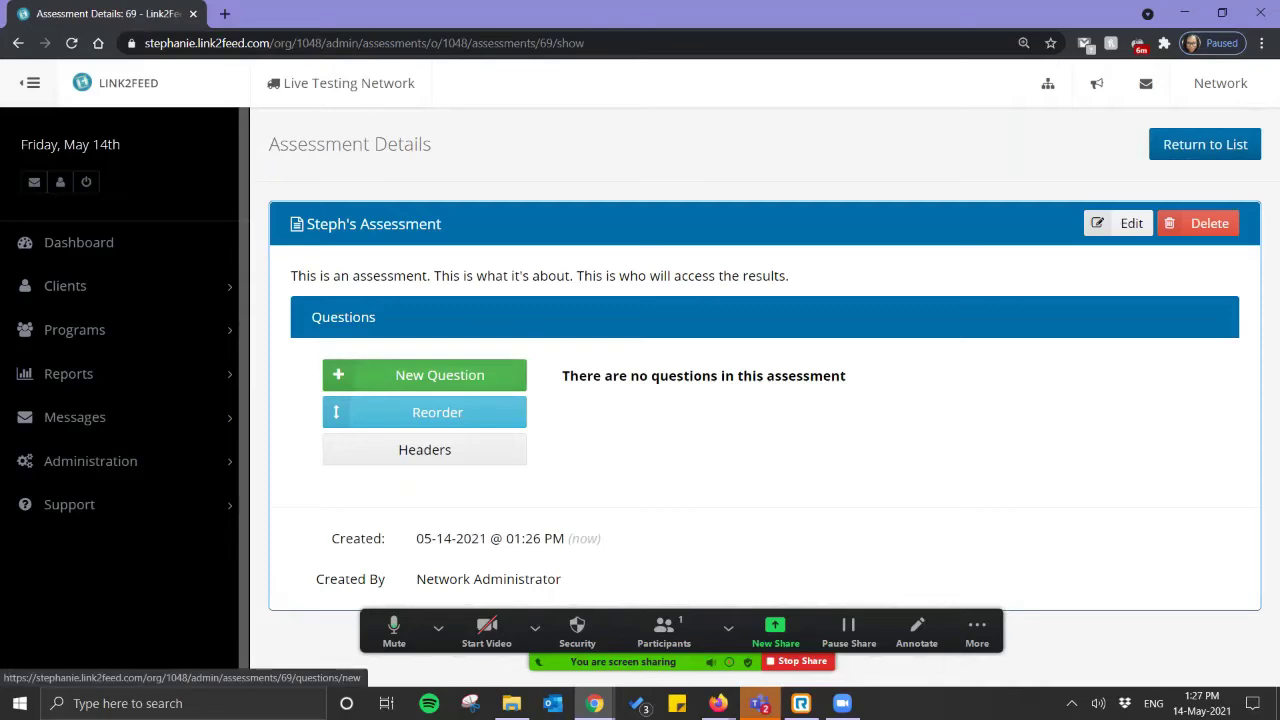
- Start a new question of type Single Choice (Choose One) with the content "This a single choice question."
left_click(424, 375)
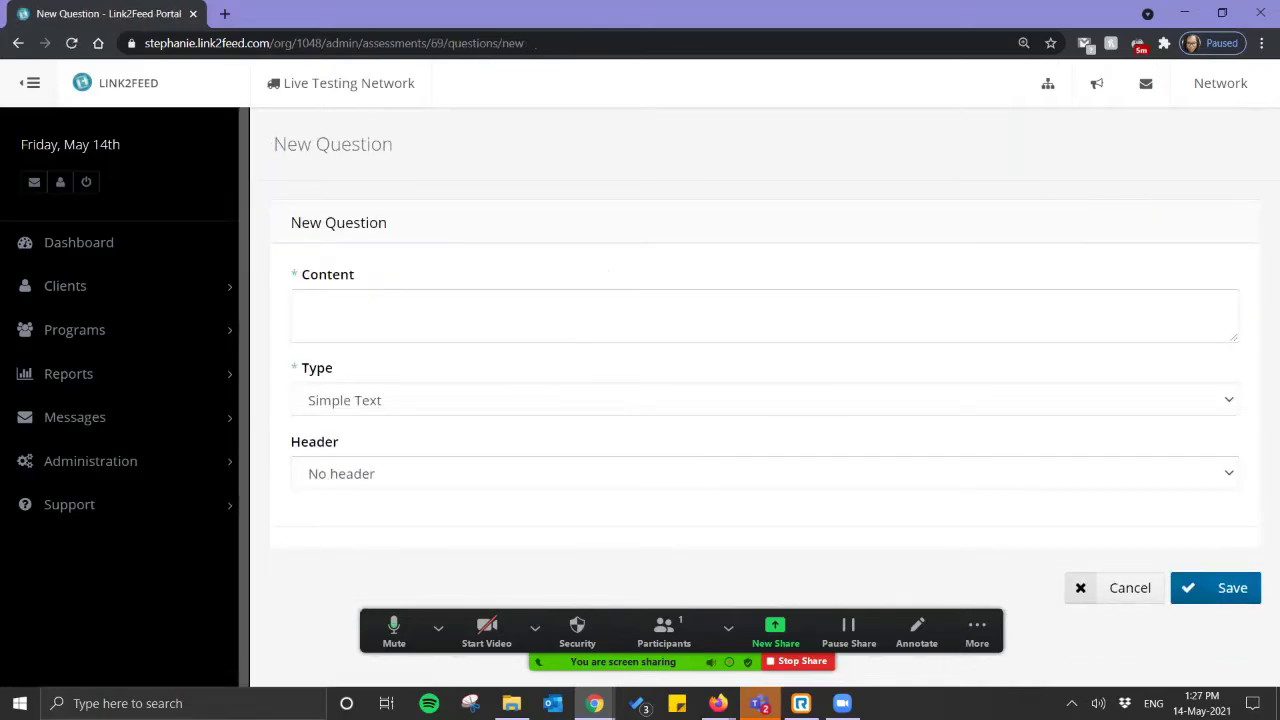
left_click(304, 307)
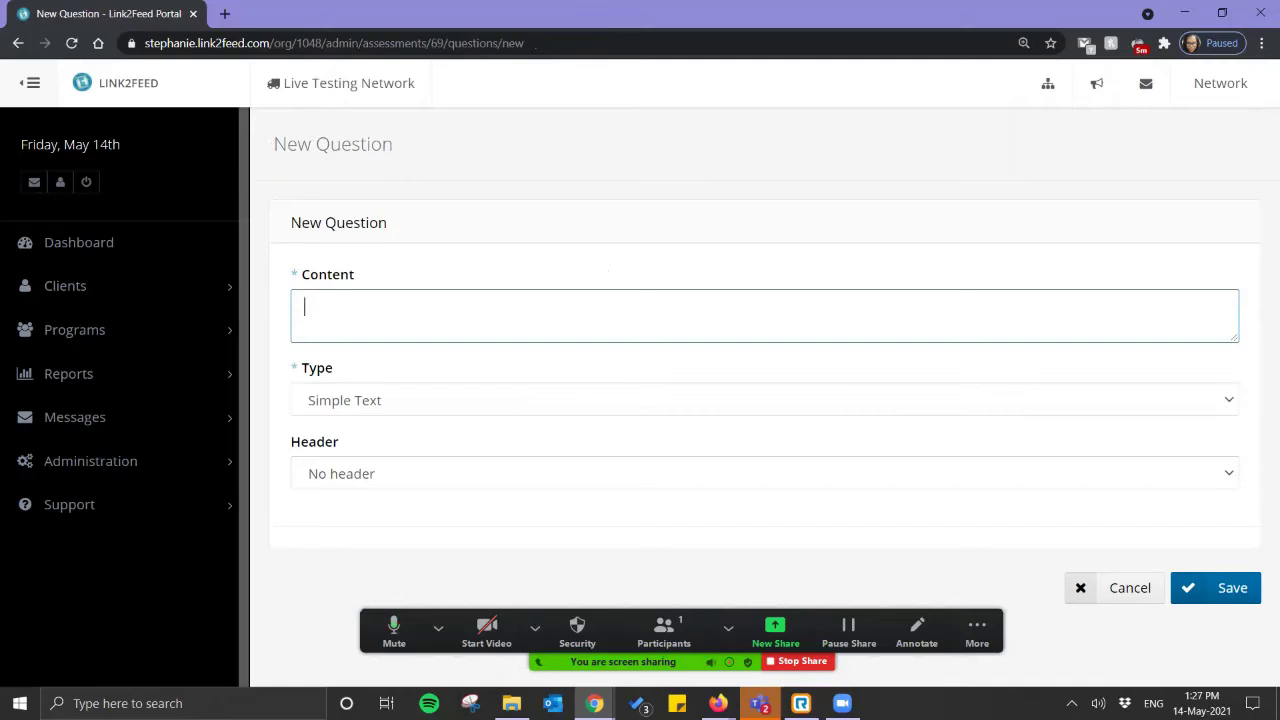
type("This a question.")
left_click(765, 400)
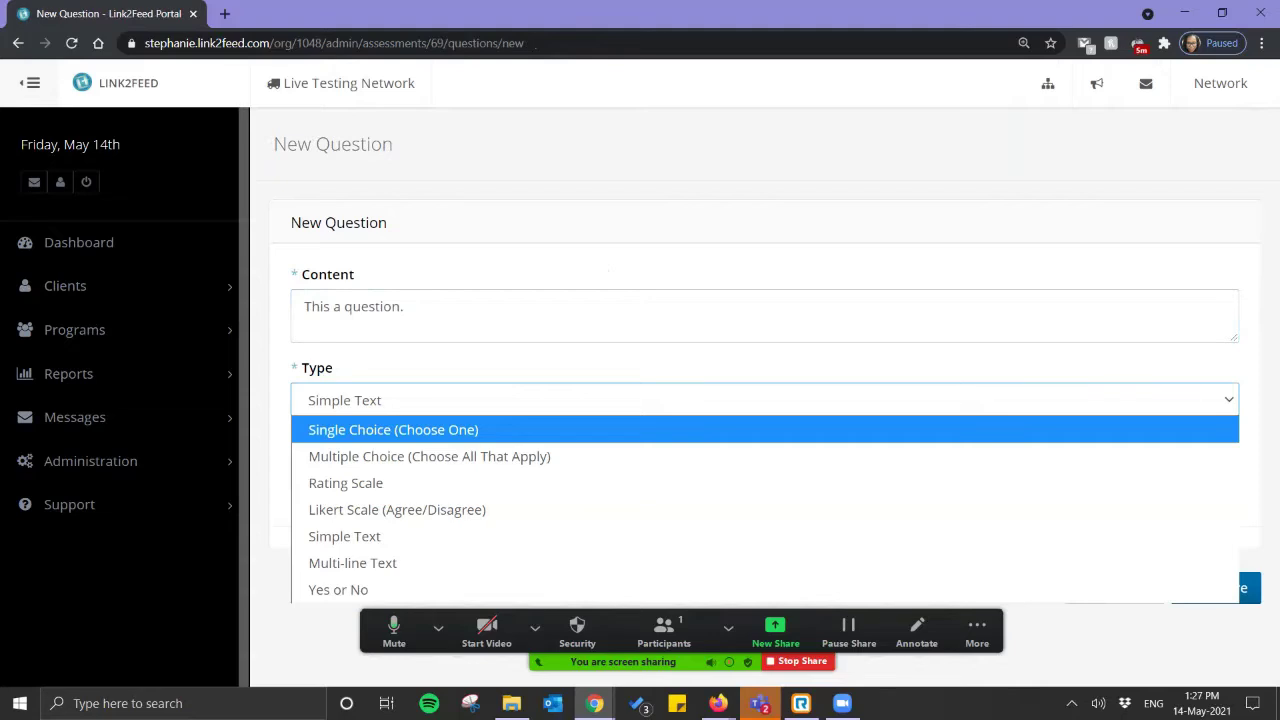
left_click(393, 430)
left_click(404, 307)
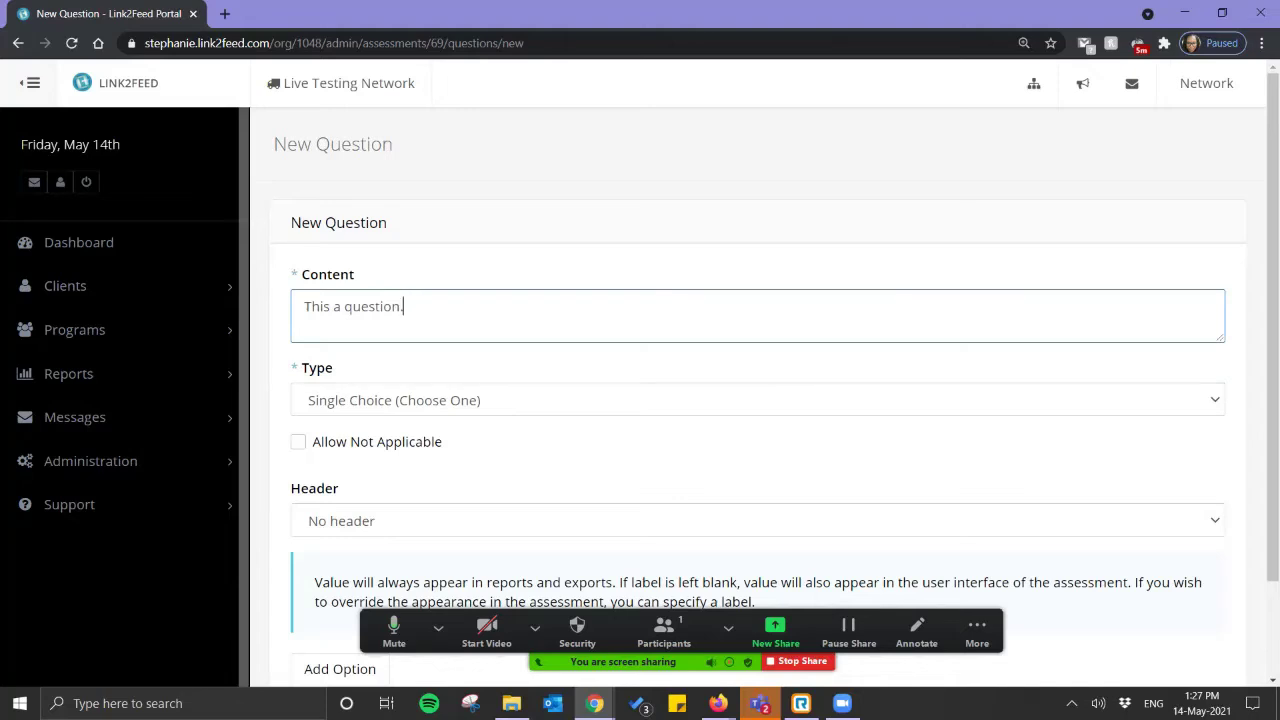
type("single choice")
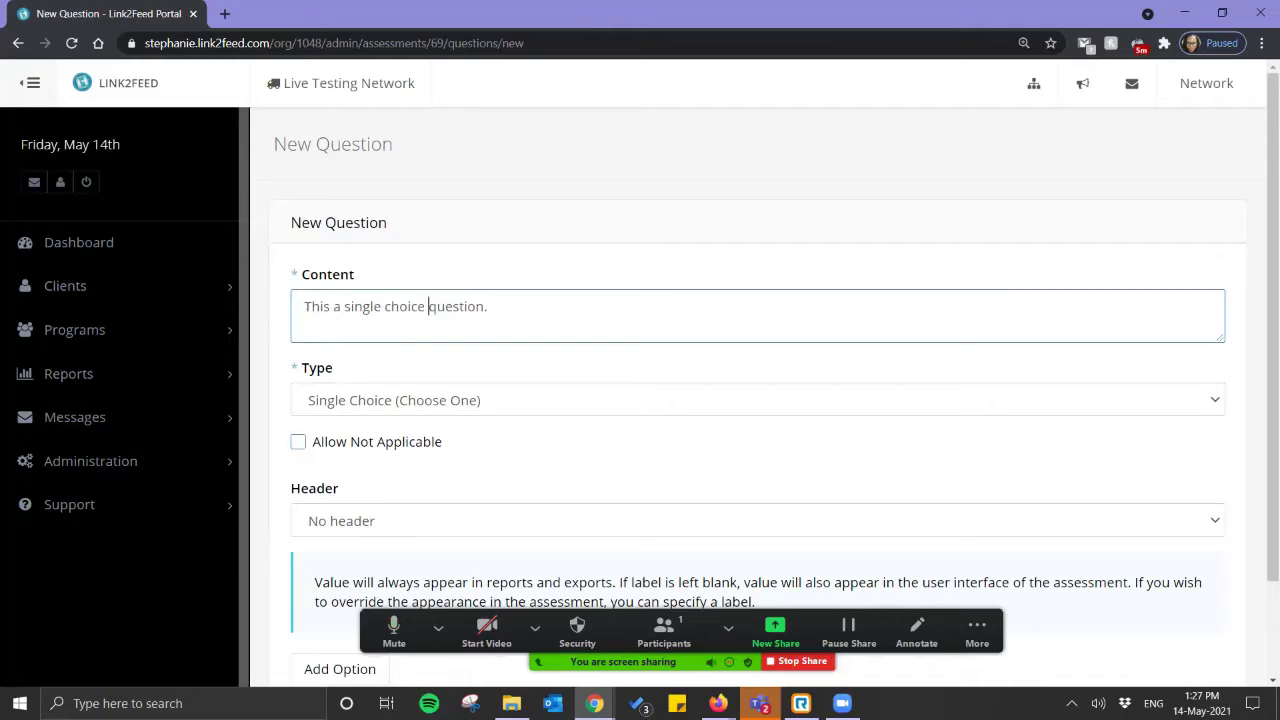
- Enable Allow Not Applicable for the question and view its header choices, keeping No header
left_click(298, 441)
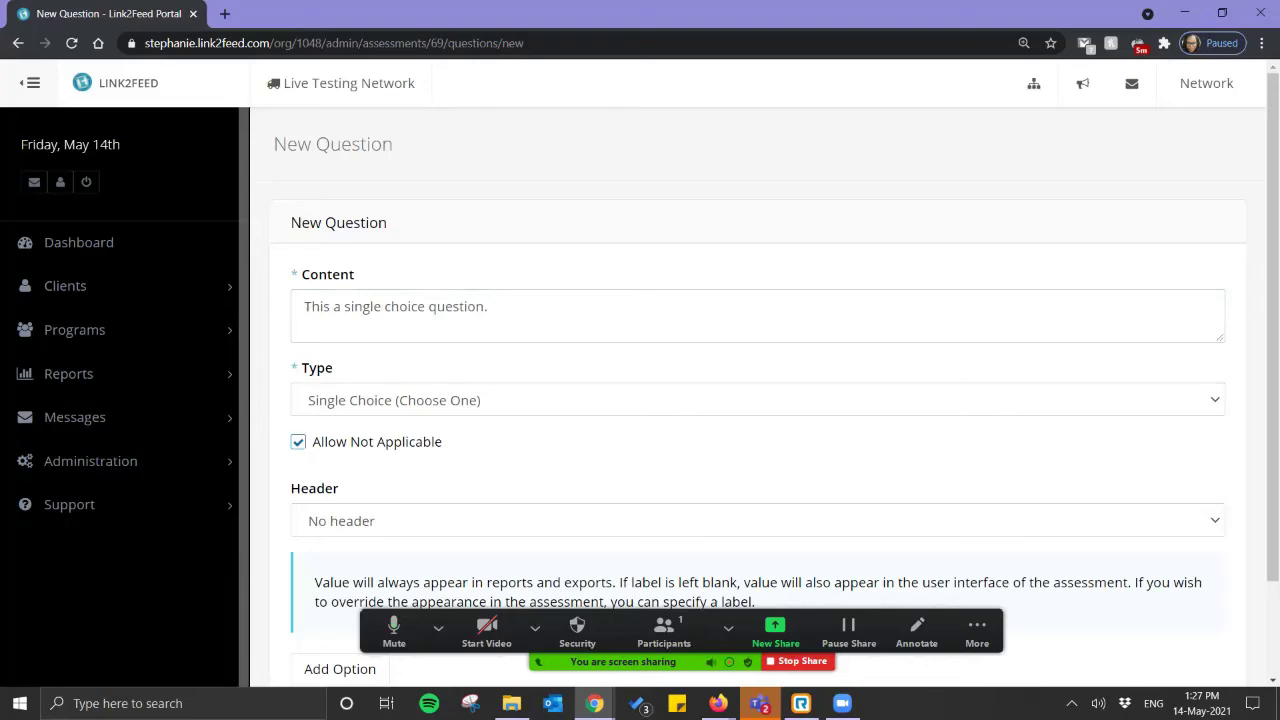
left_click(298, 442)
scroll(760, 380, "down", 2)
key("space")
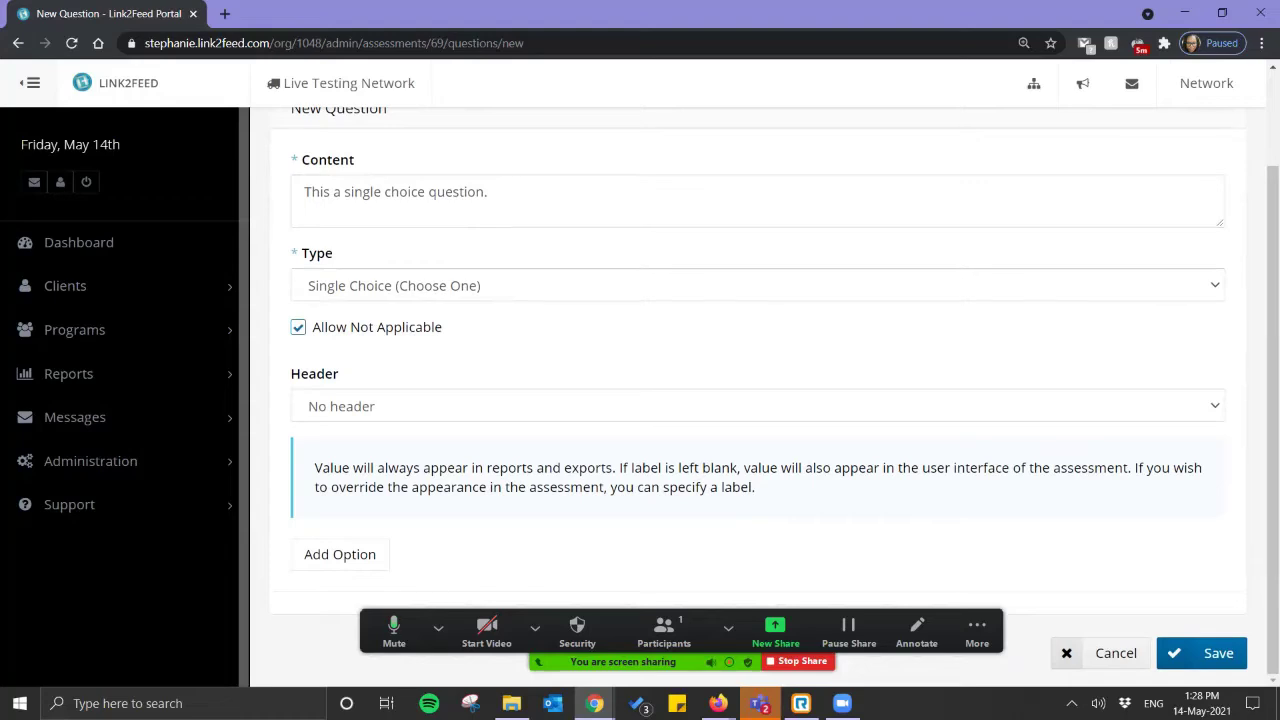
left_click(757, 406)
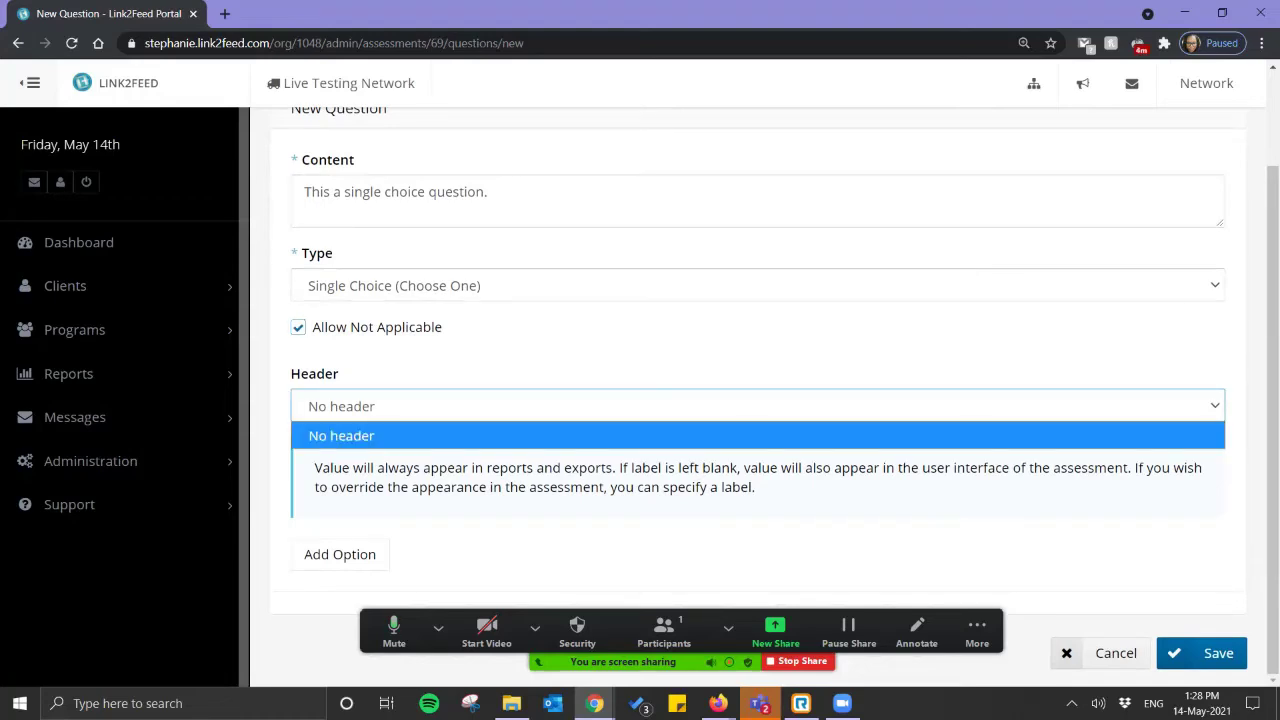
key("Escape")
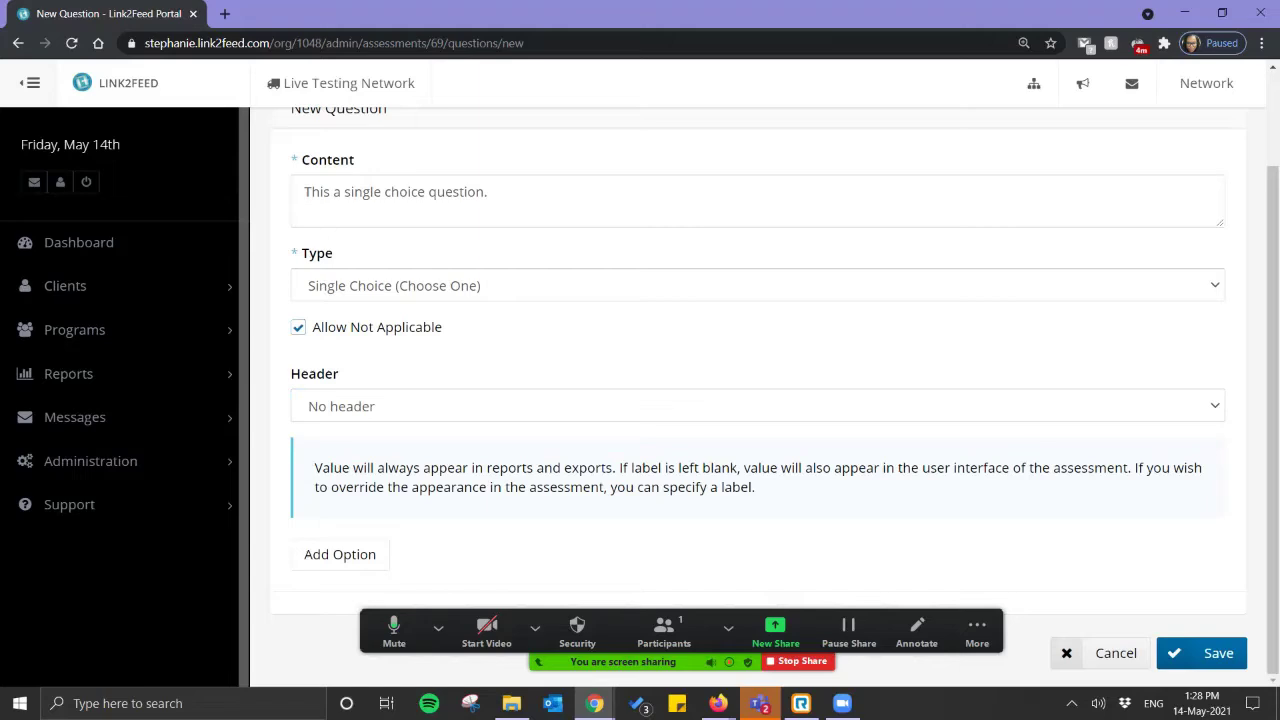
- Add three blank answer options to the single choice question
left_click(340, 554)
scroll(340, 554, "down", 1)
left_click(340, 554)
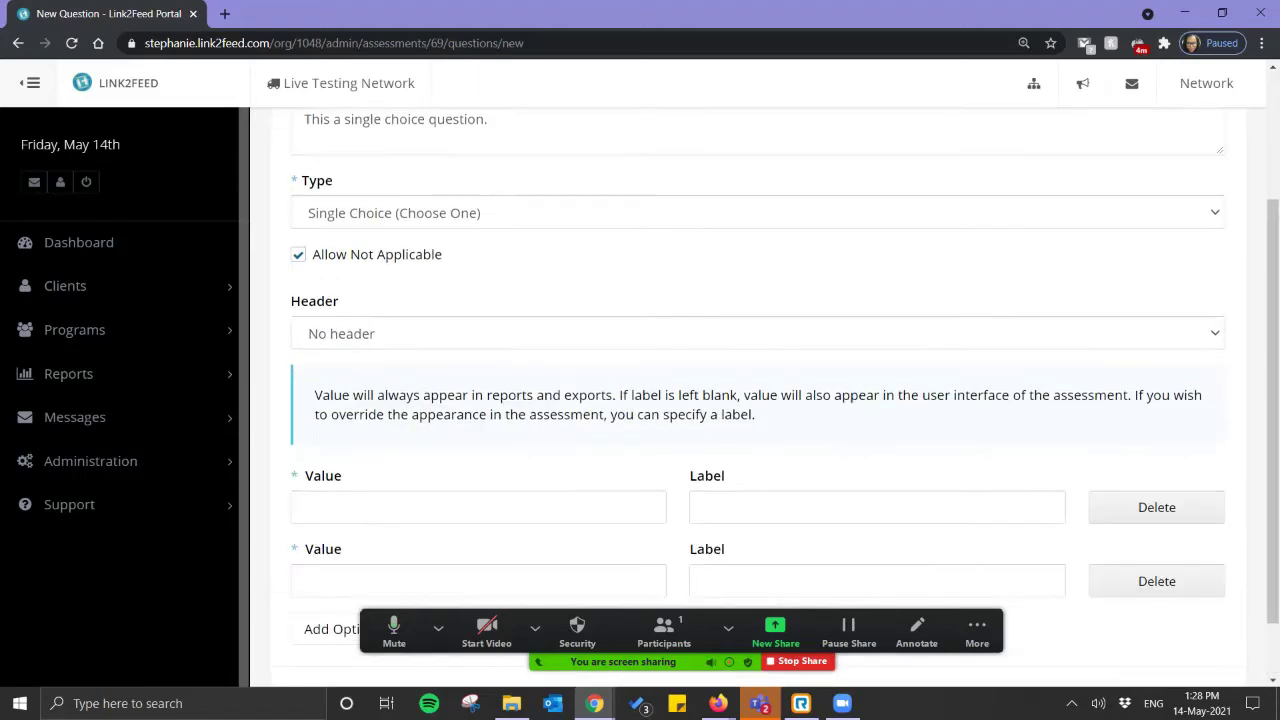
left_click(330, 628)
scroll(330, 628, "down", 2)
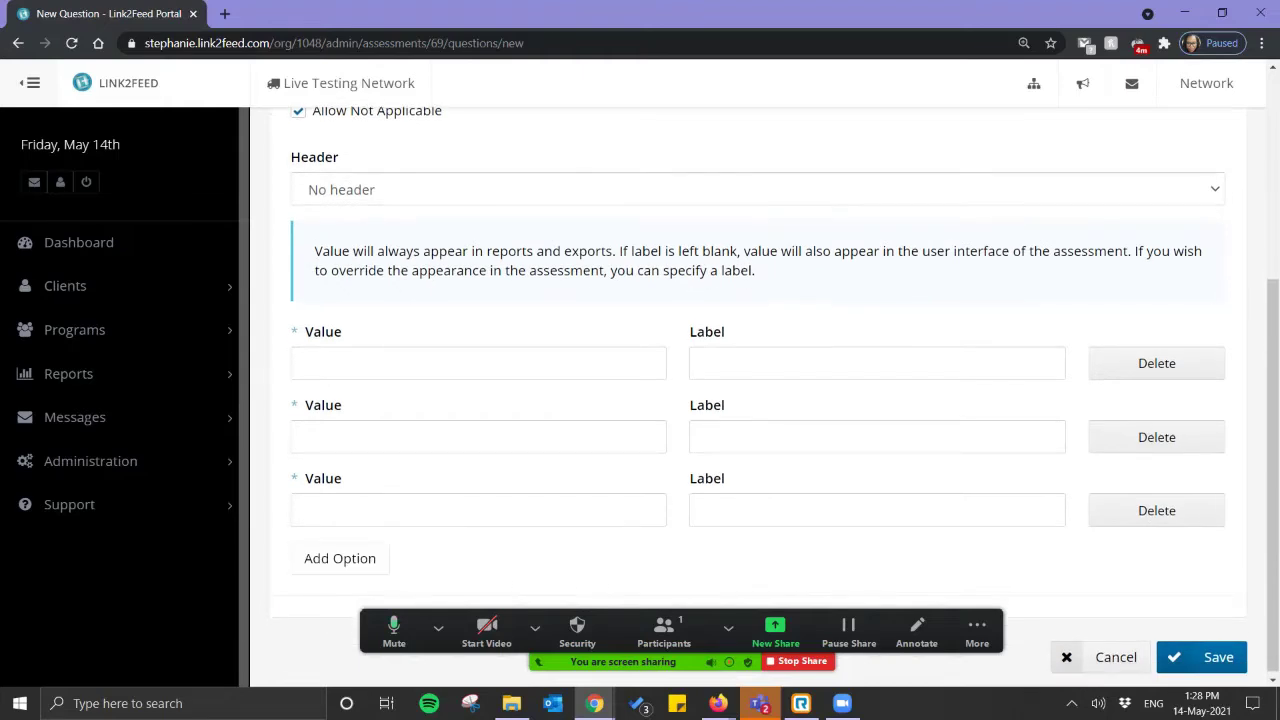
left_click(877, 363)
left_click(877, 437)
left_click(877, 510)
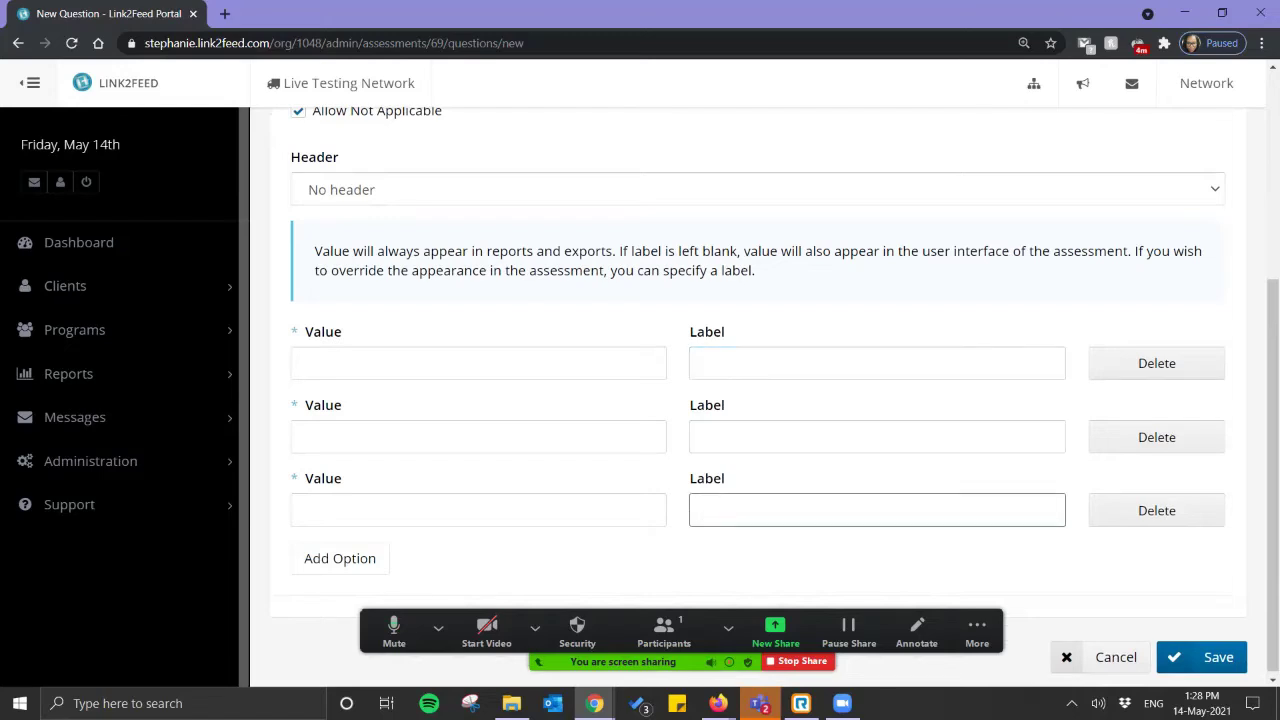
- Set the values of the three answer options to 1, 2 and 3 in order
left_click(478, 363)
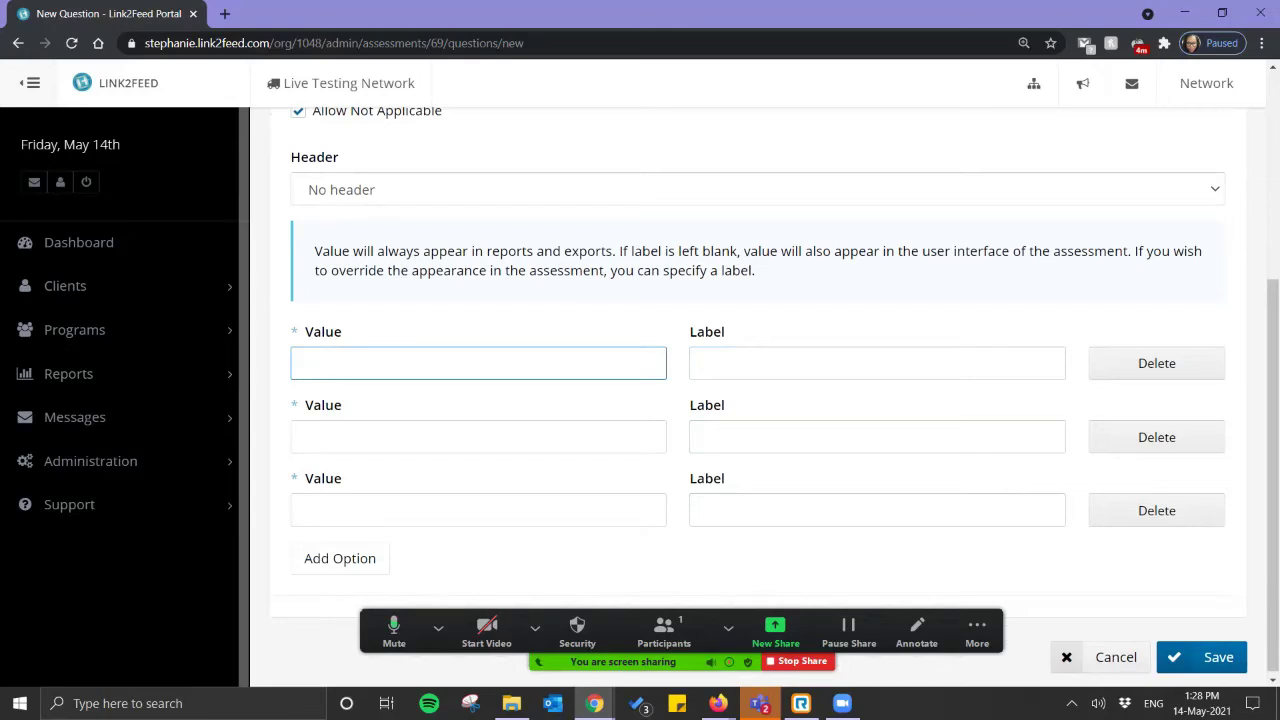
type("1")
left_click(478, 437)
type("2")
left_click(478, 510)
type("3")
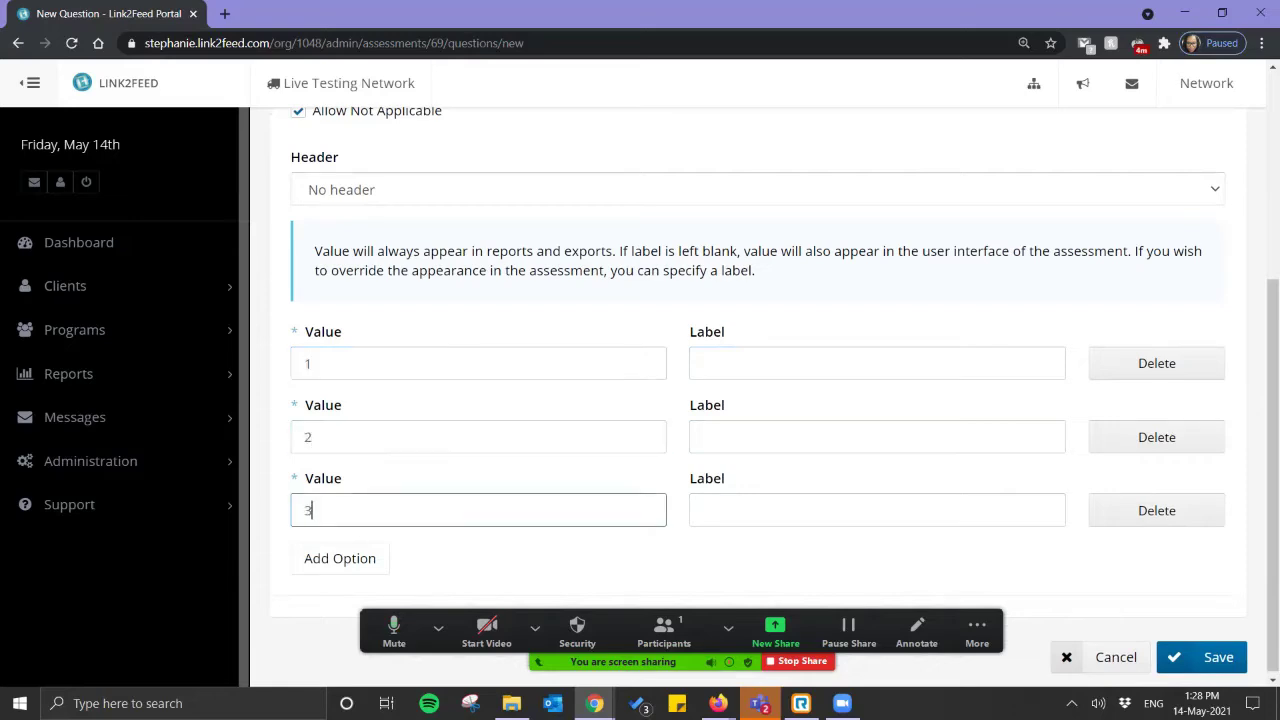
- Label the three answer options A, B and C in order
left_click(877, 363)
type("A")
left_click(877, 437)
type("B")
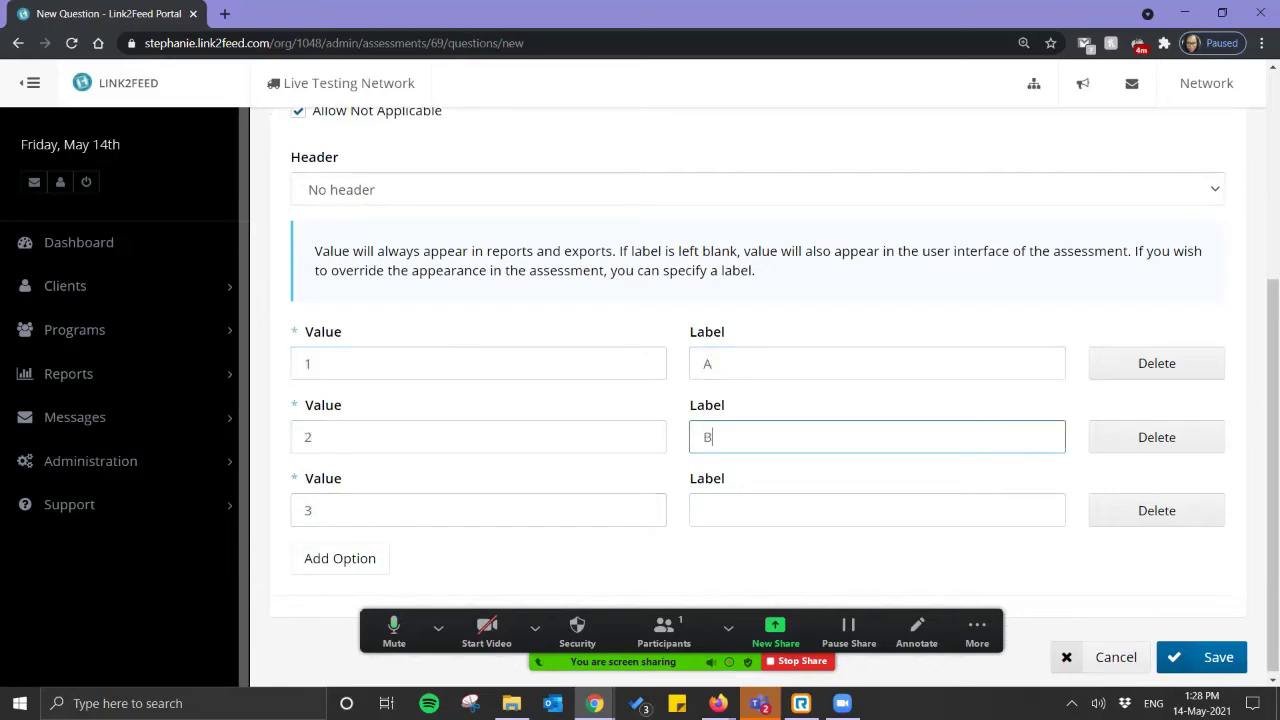
left_click(877, 510)
type("C")
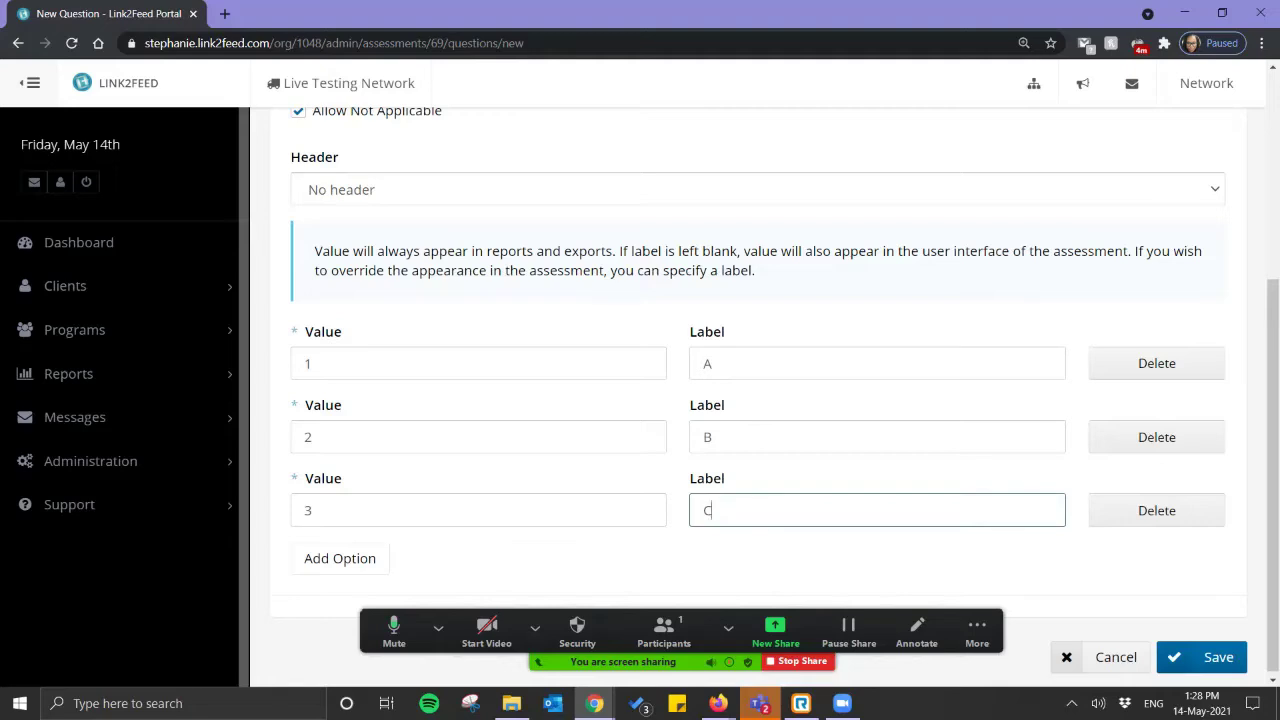
- Save the single choice question with its three answer options
left_click(400, 363)
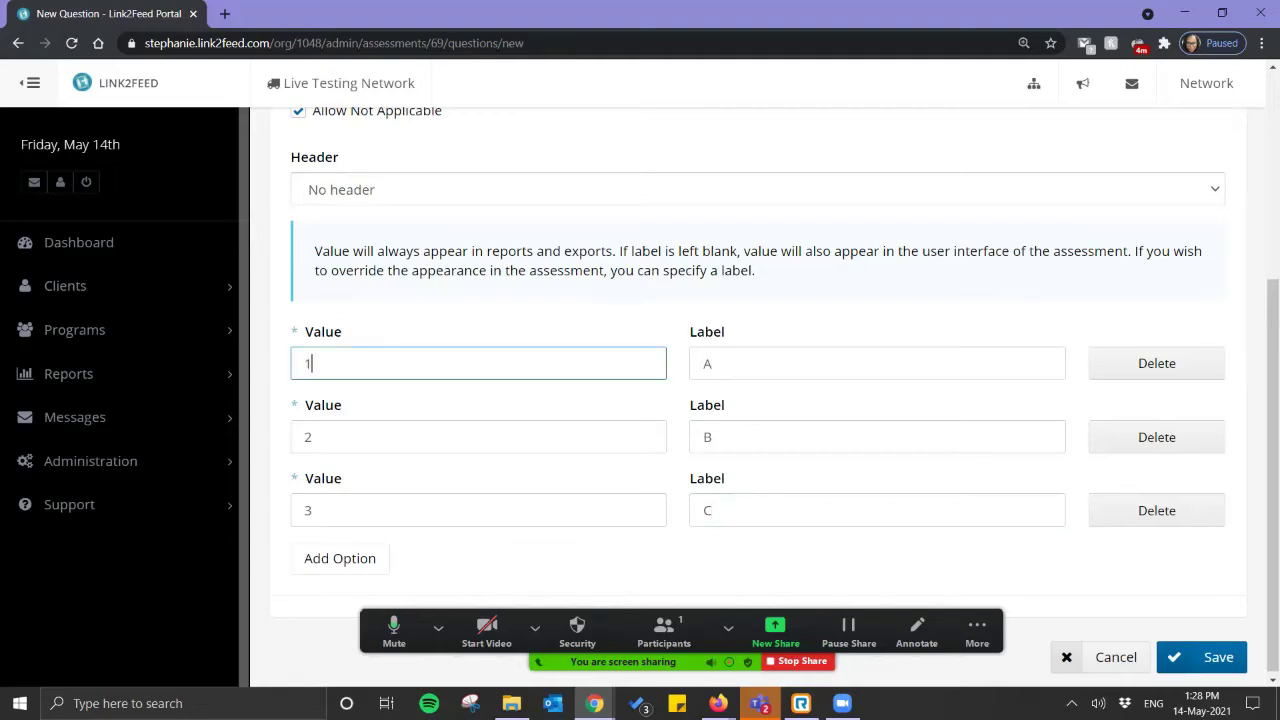
left_click(400, 437)
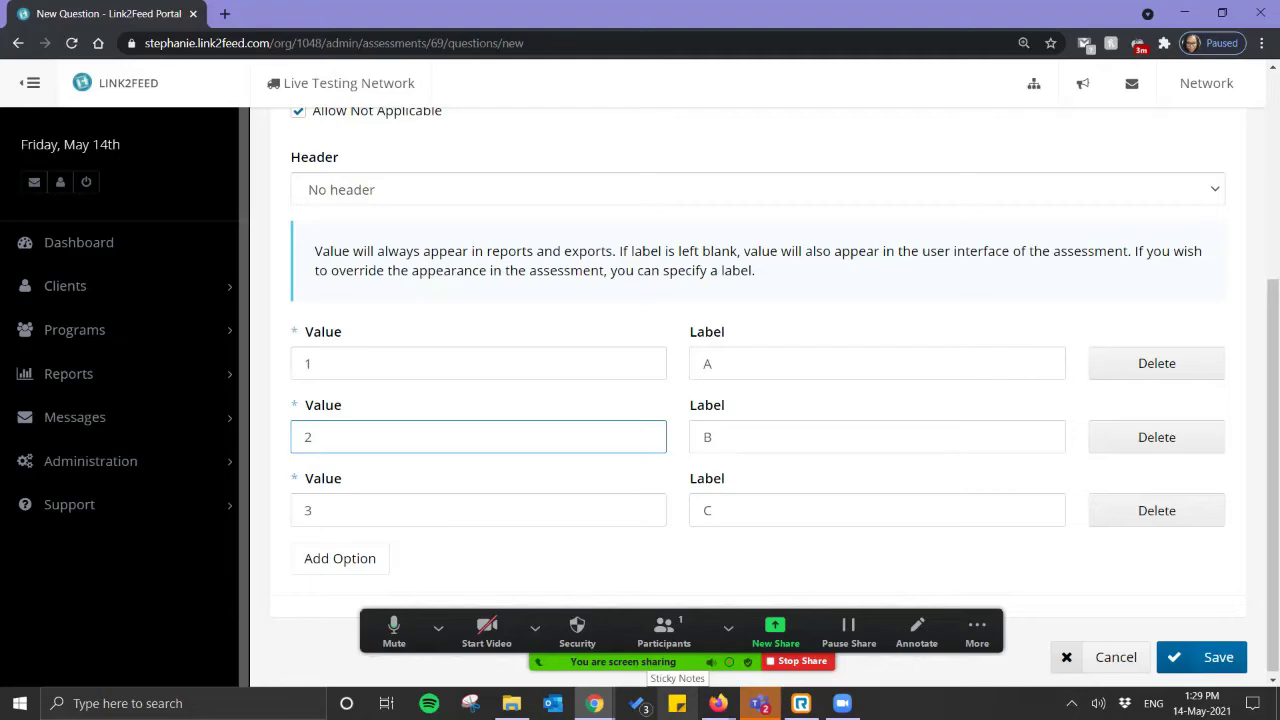
scroll(758, 400, "down", 1)
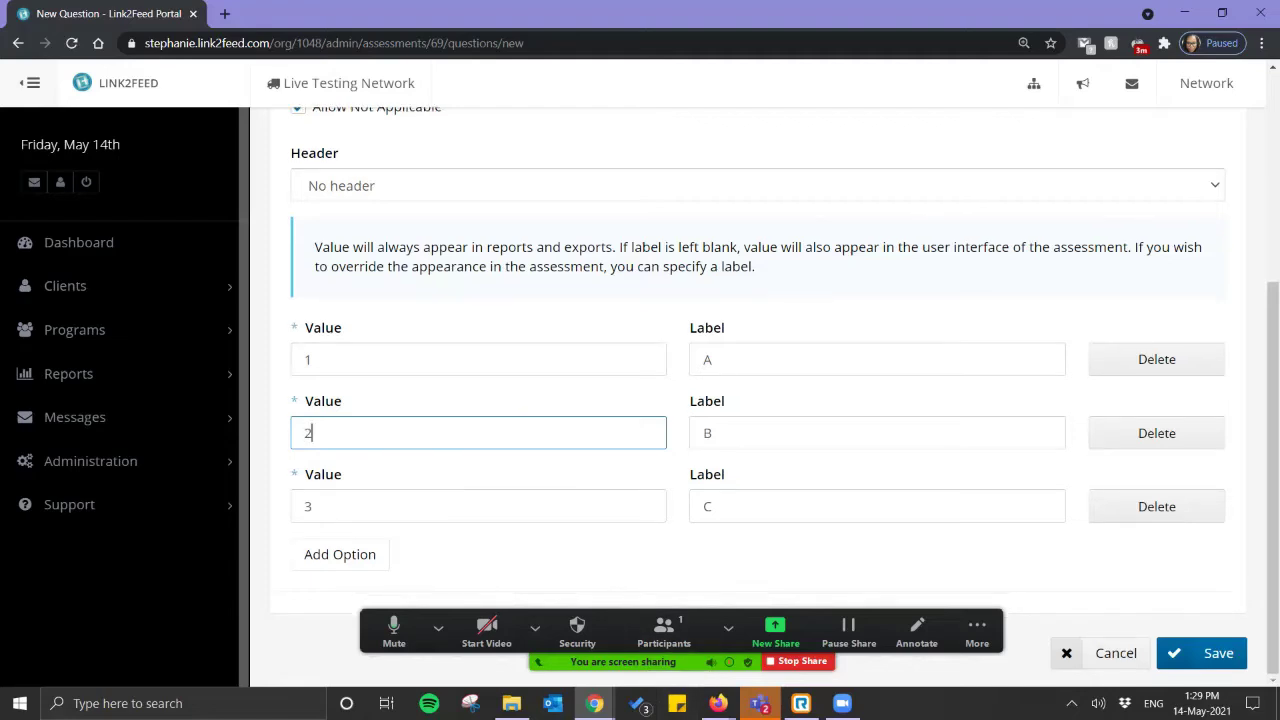
key("Return")
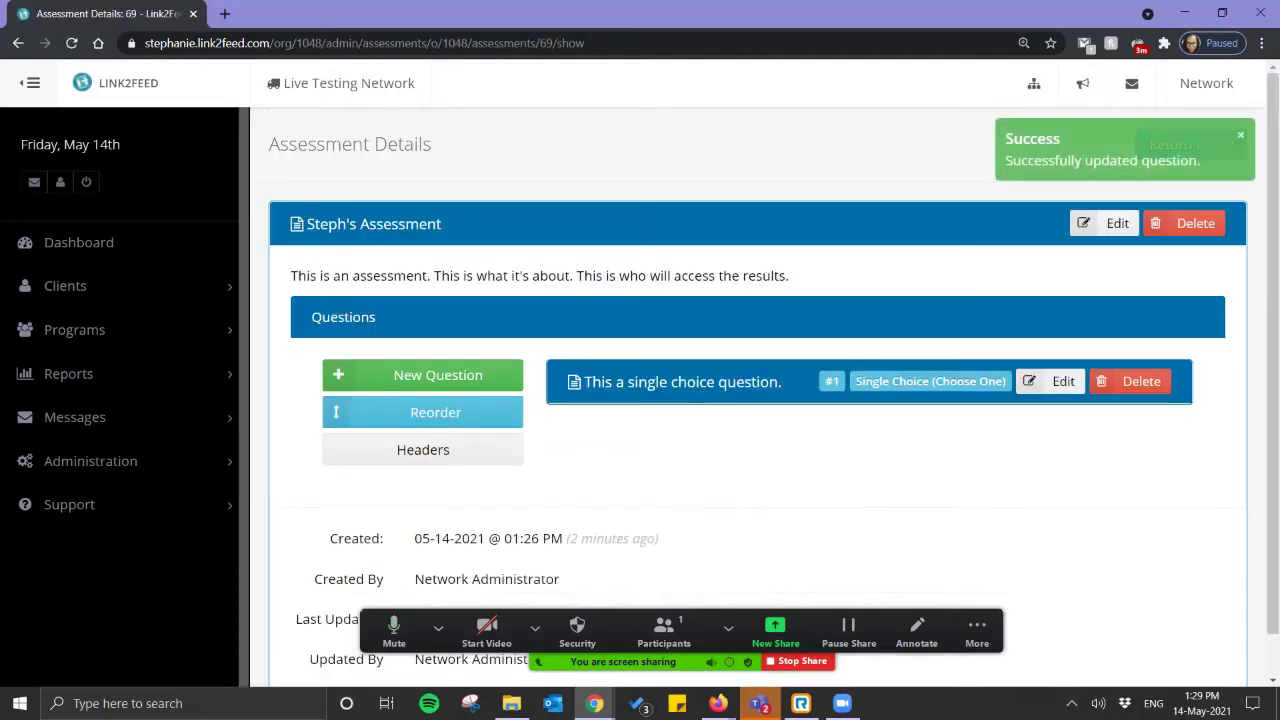
- Add and save a Simple Text question with the content "This is a simple text question." and no header
left_click(437, 375)
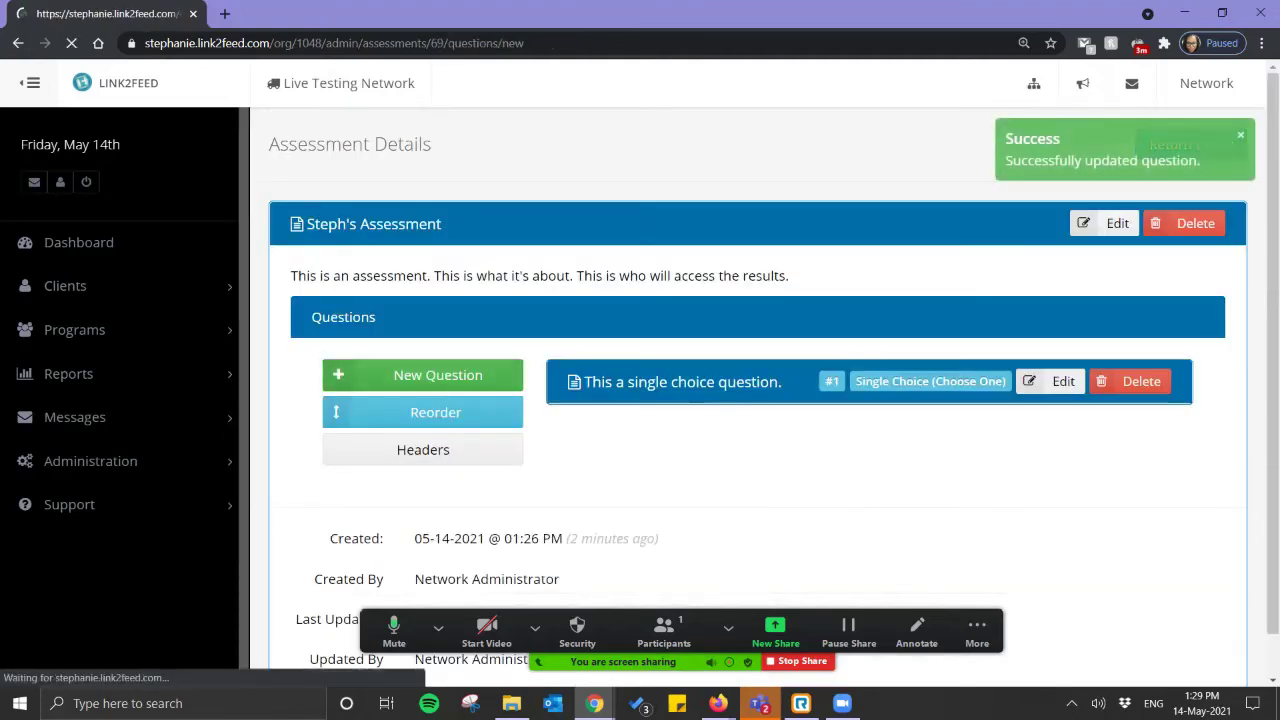
left_click(764, 400)
left_click(764, 400)
left_click(305, 307)
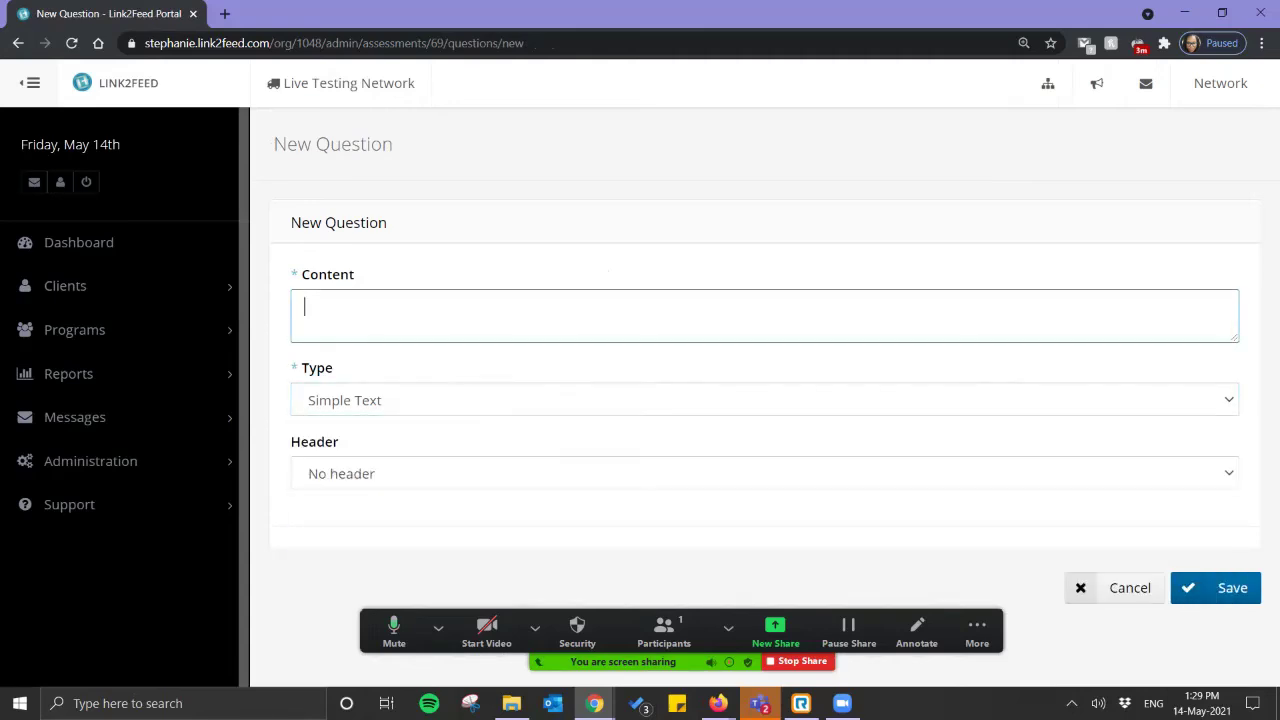
type("This is a simple text question.")
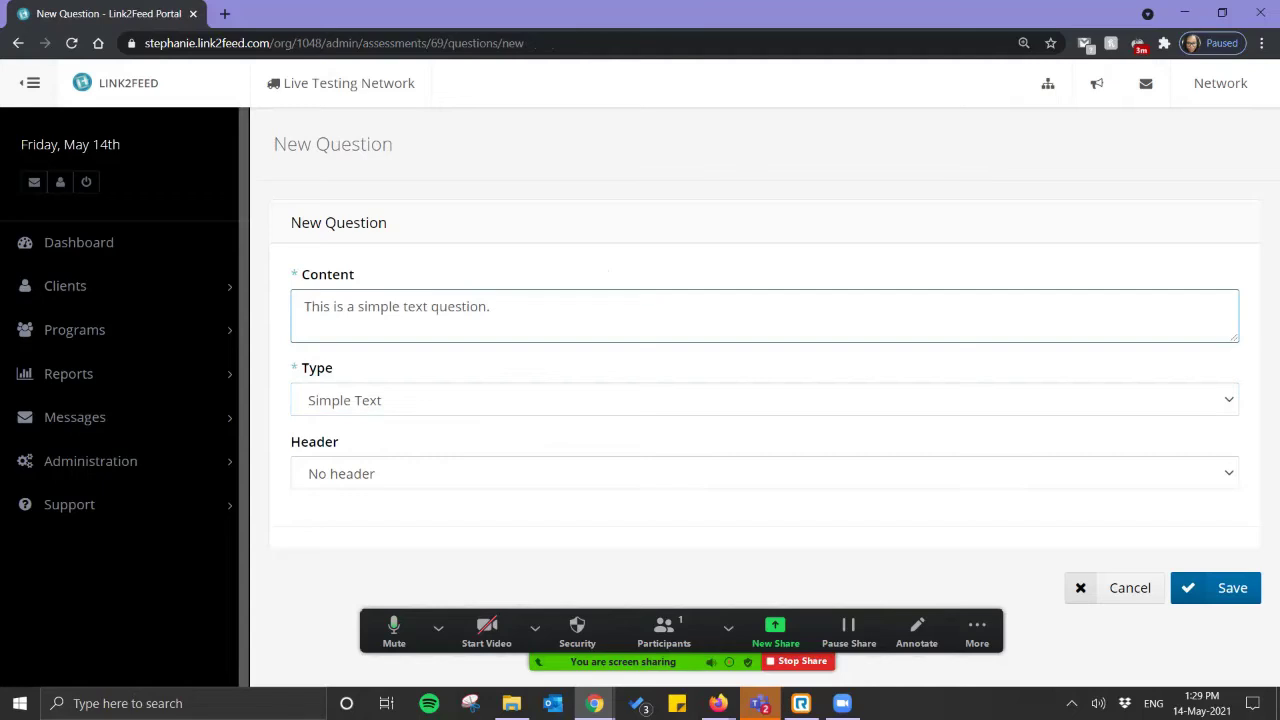
left_click(1208, 582)
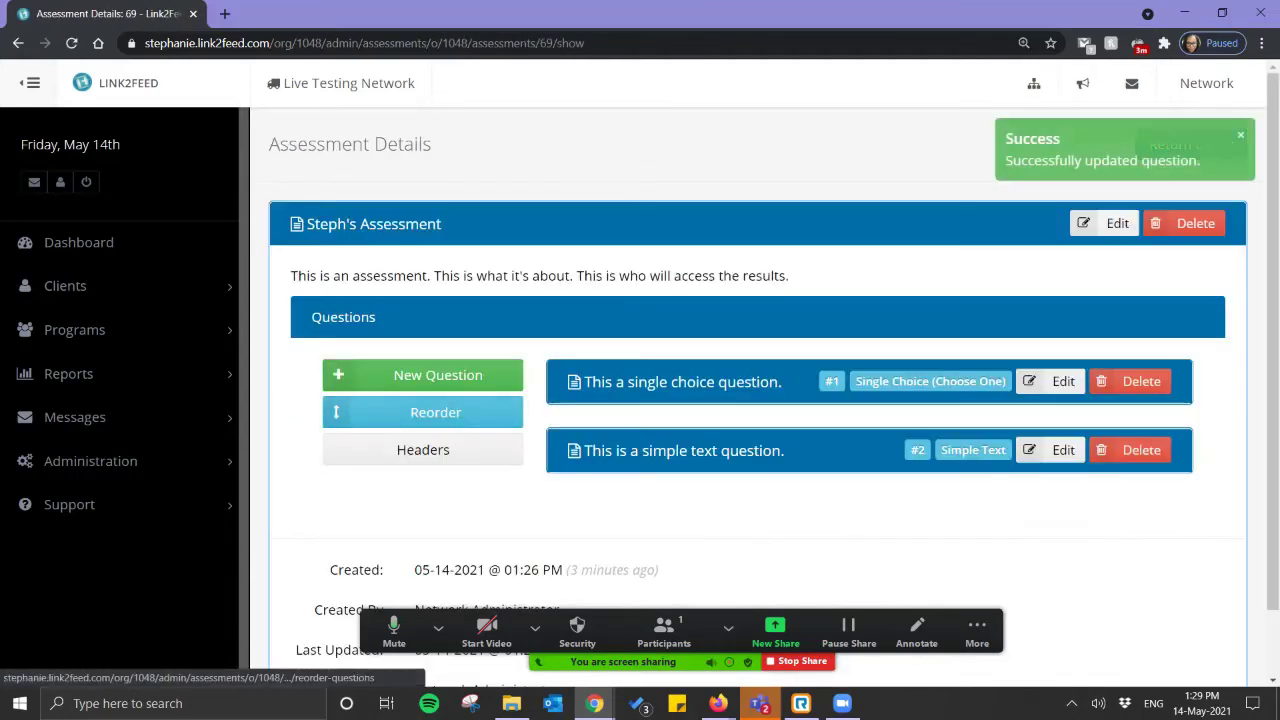
- Start a new question with the content "This is a yes/no question."
left_click(437, 375)
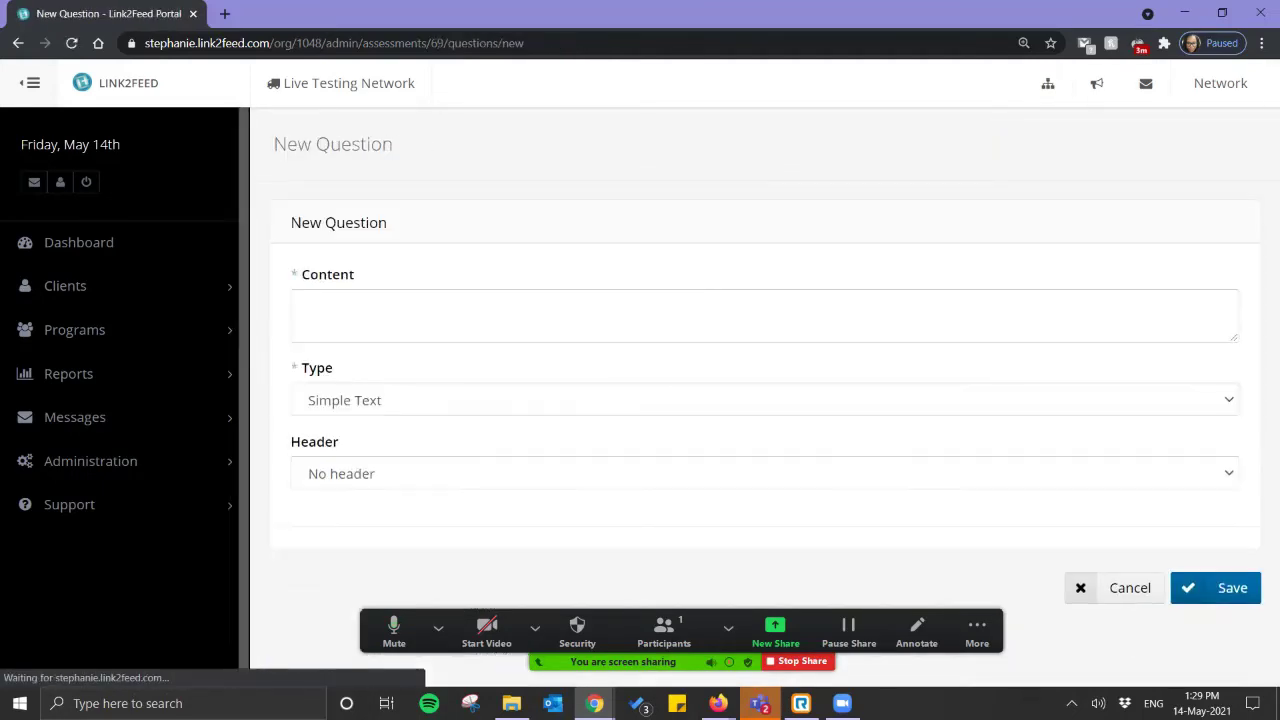
type("This is a yes/no question.")
- Try the Multiple Choice (Choose All That Apply) and Rating Scale types on the new question and go through the rating fields
left_click(764, 400)
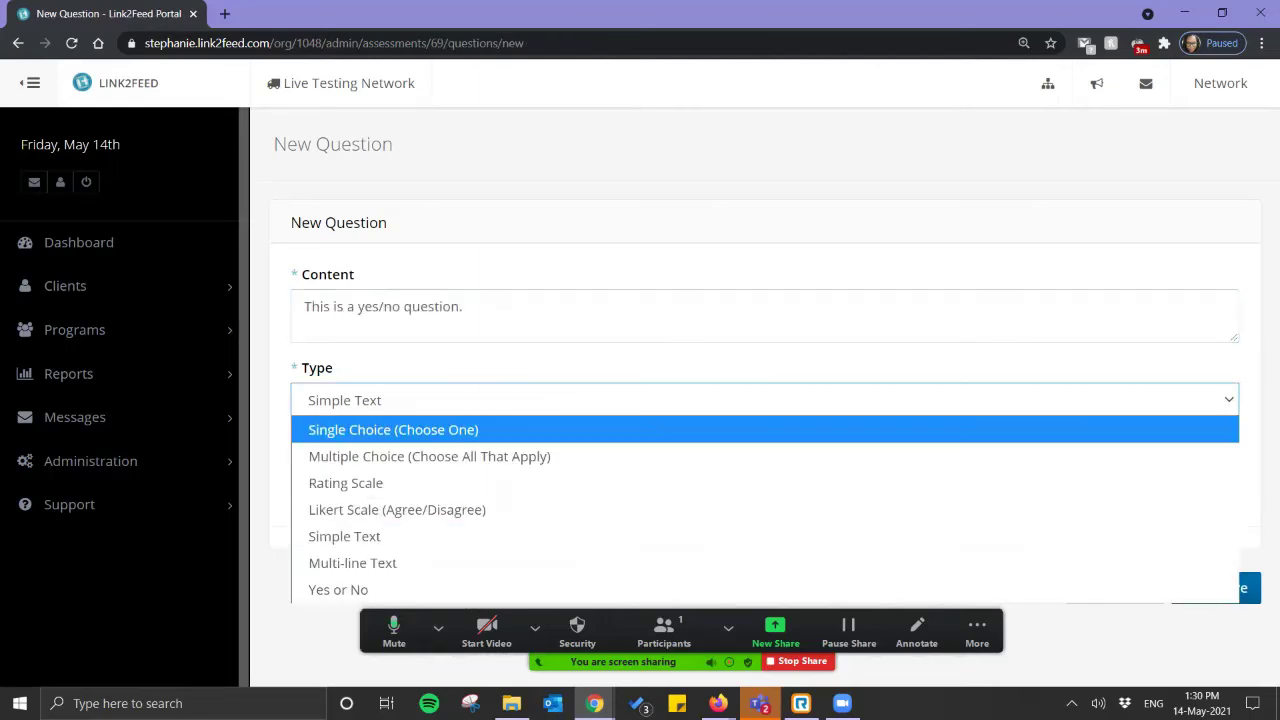
key("Down")
key("Return")
scroll(760, 400, "down", 1)
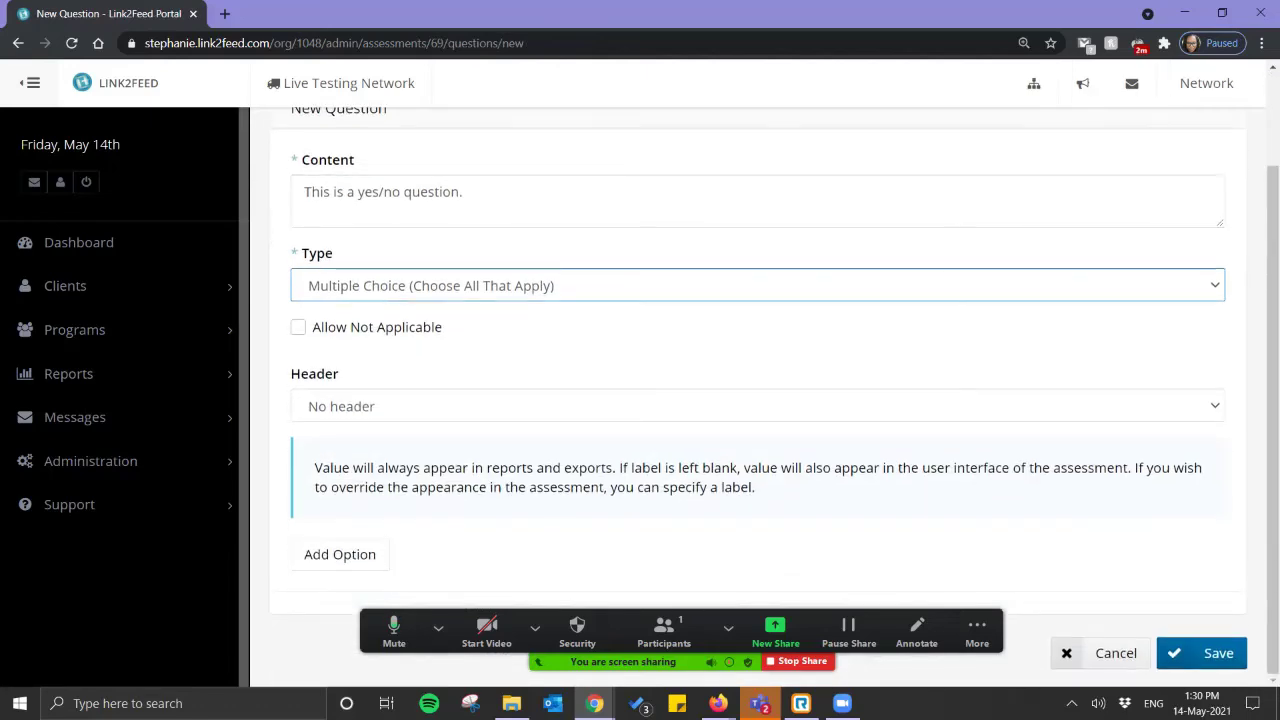
left_click(757, 286)
key("Down")
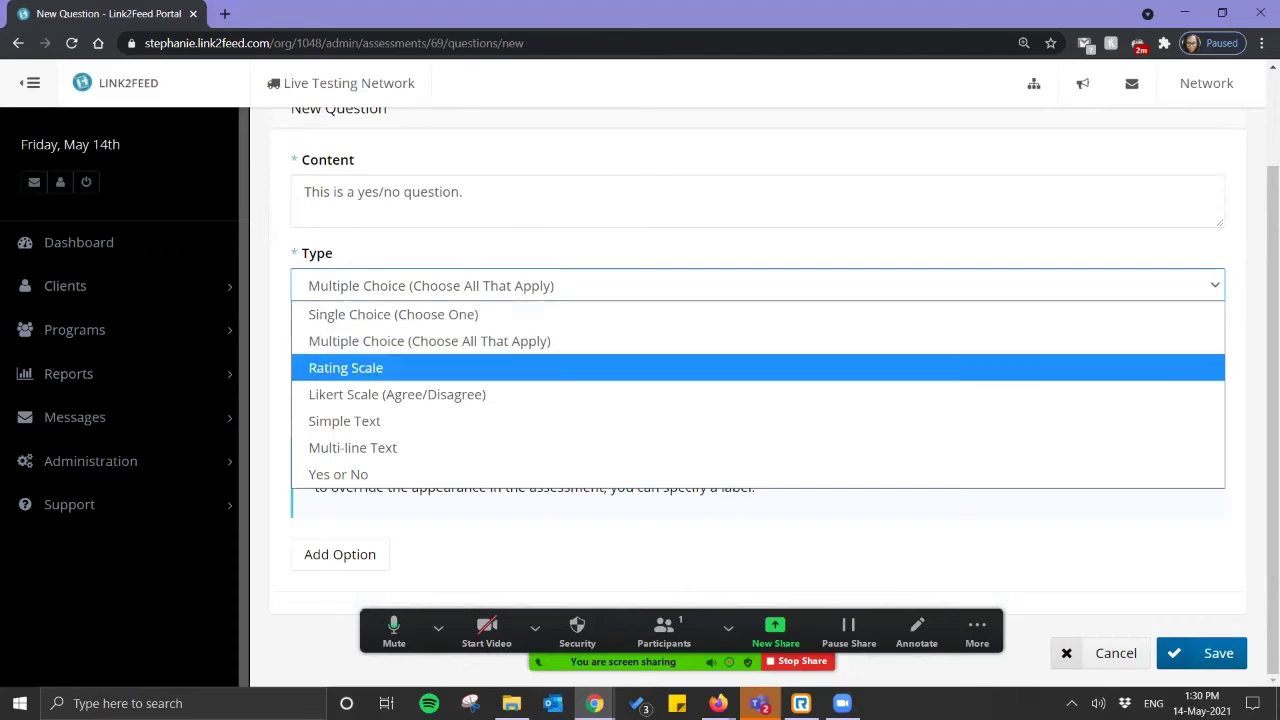
key("Return")
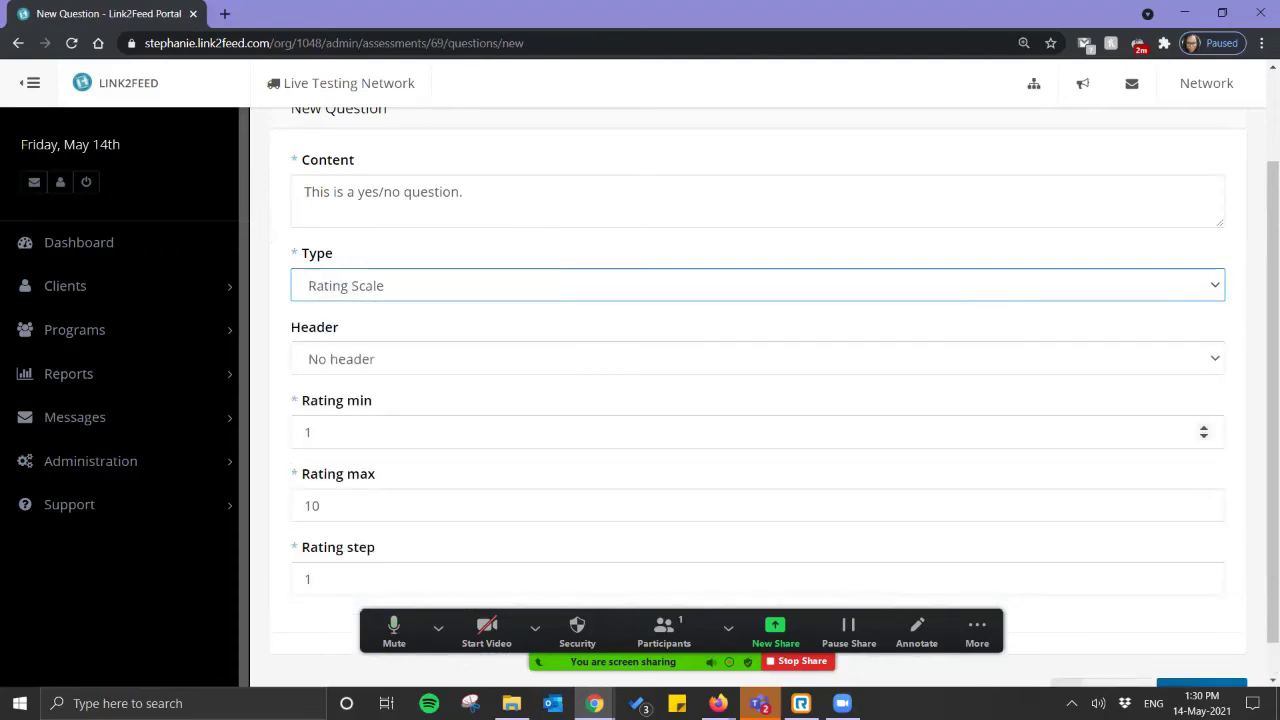
key("Tab")
key("Tab")
key("Tab")
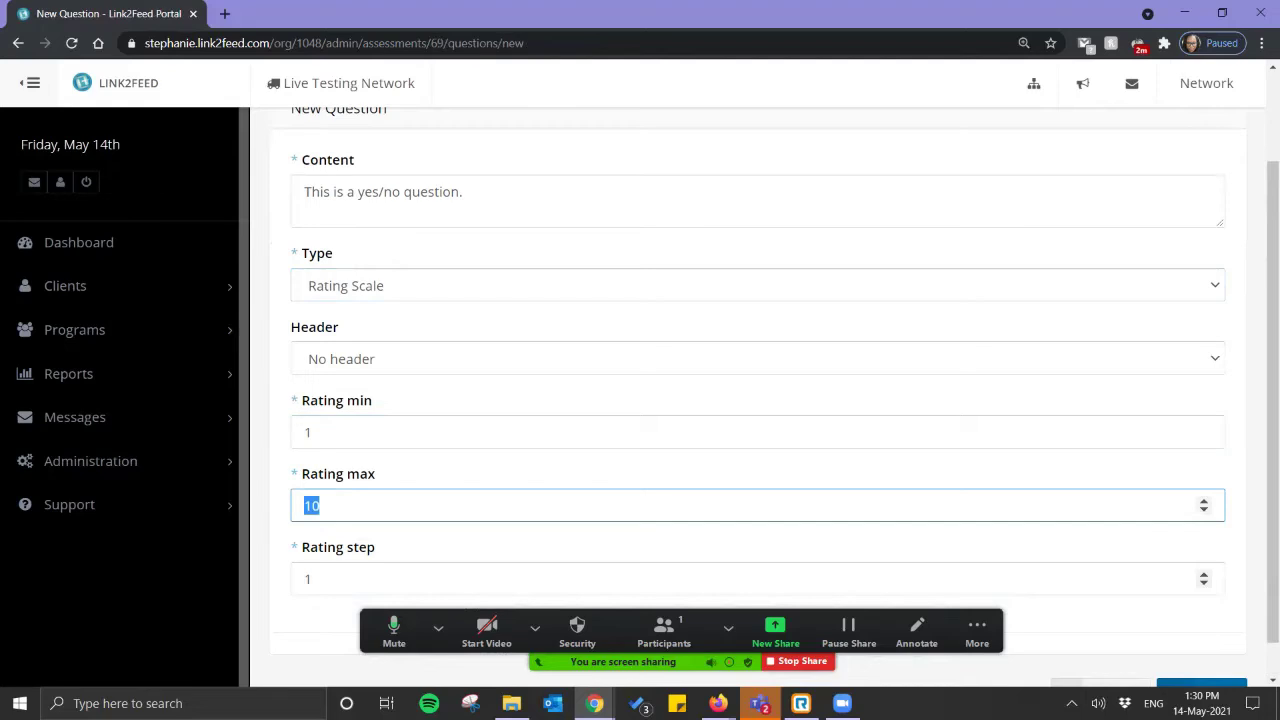
- Try the Likert Scale (Agree/Disagree) and Multi-line Text types on the new question
left_click(757, 286)
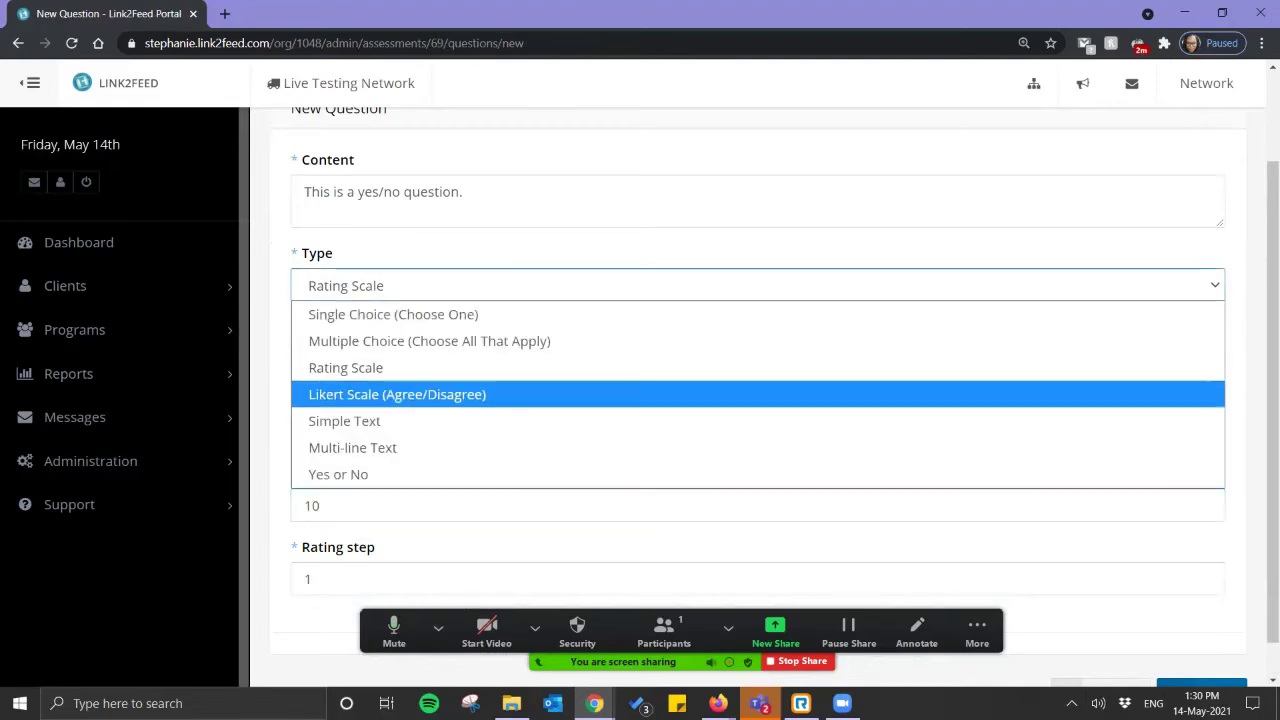
left_click(757, 394)
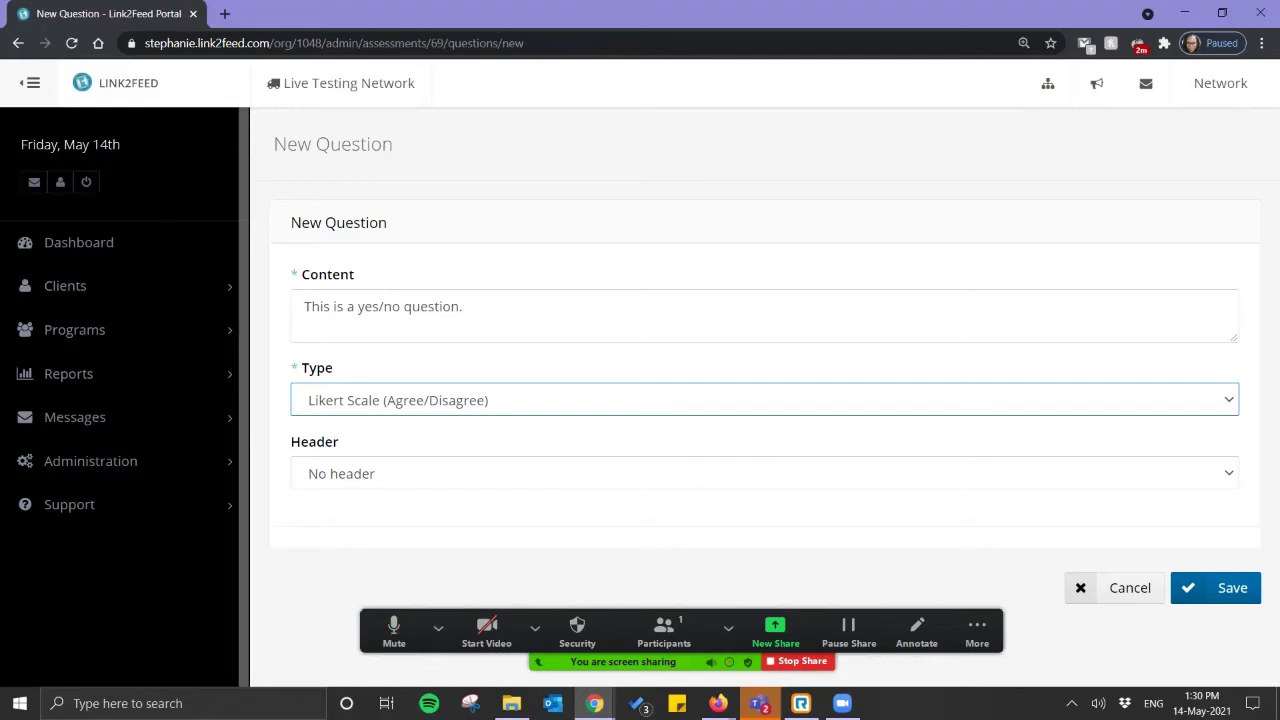
left_click(764, 400)
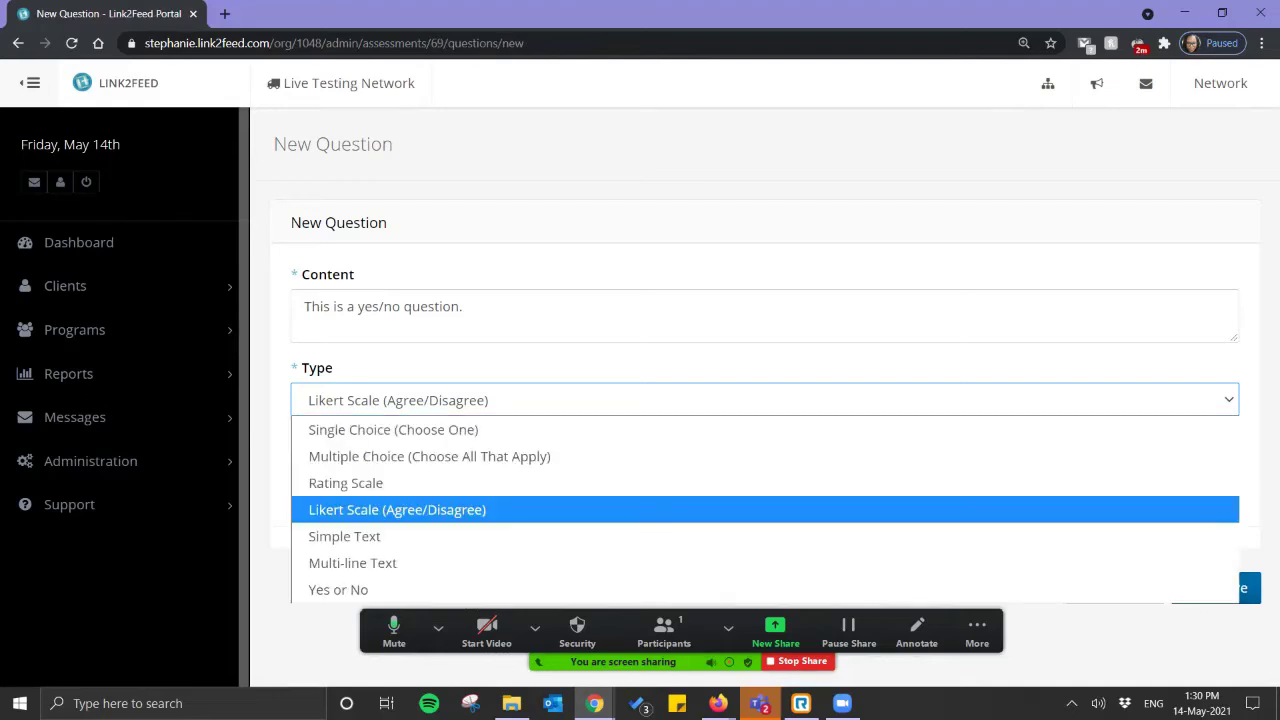
key("Down")
key("Down")
key("Return")
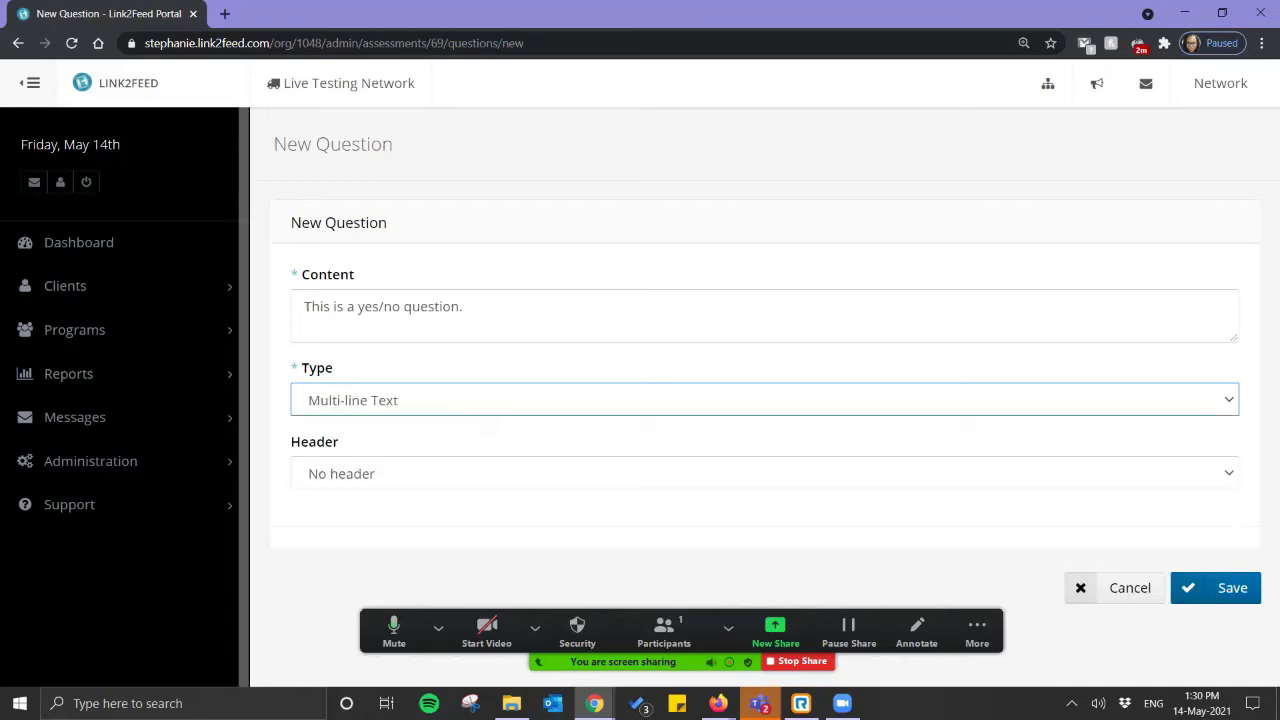
- Set the question type to Yes or No and save the question
key("alt+Down")
key("Down")
key("Return")
left_click(1222, 588)
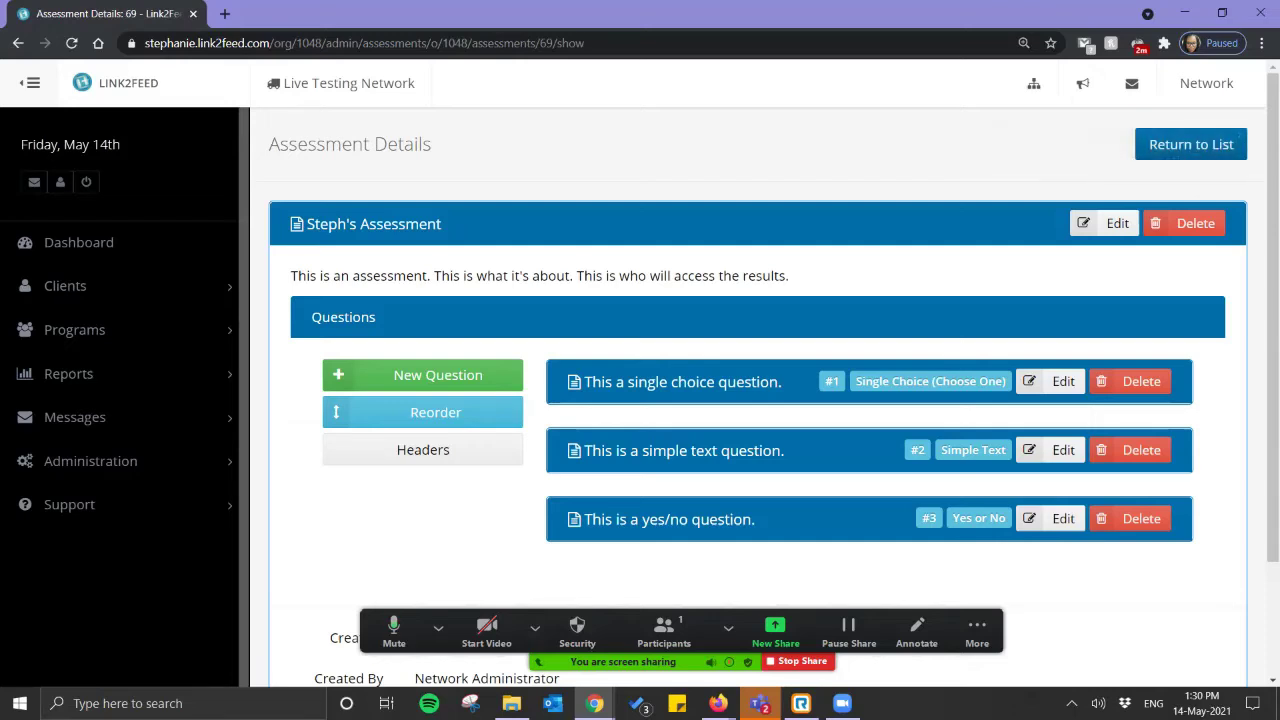
- Reorder the assessment's questions to yes/no first, simple text second and single choice last, and save the order
left_click(423, 412)
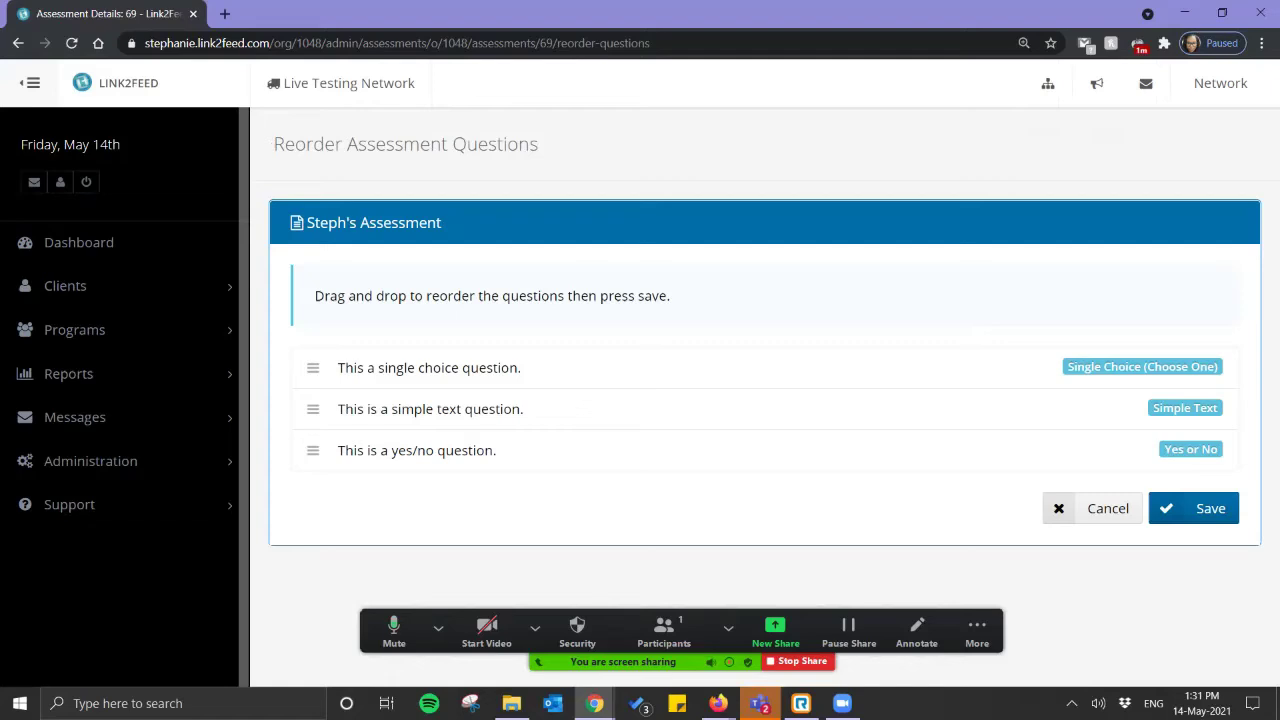
mouse_move(313, 450)
left_mouse_down()
mouse_move(313, 394)
mouse_move(313, 450)
left_mouse_up()
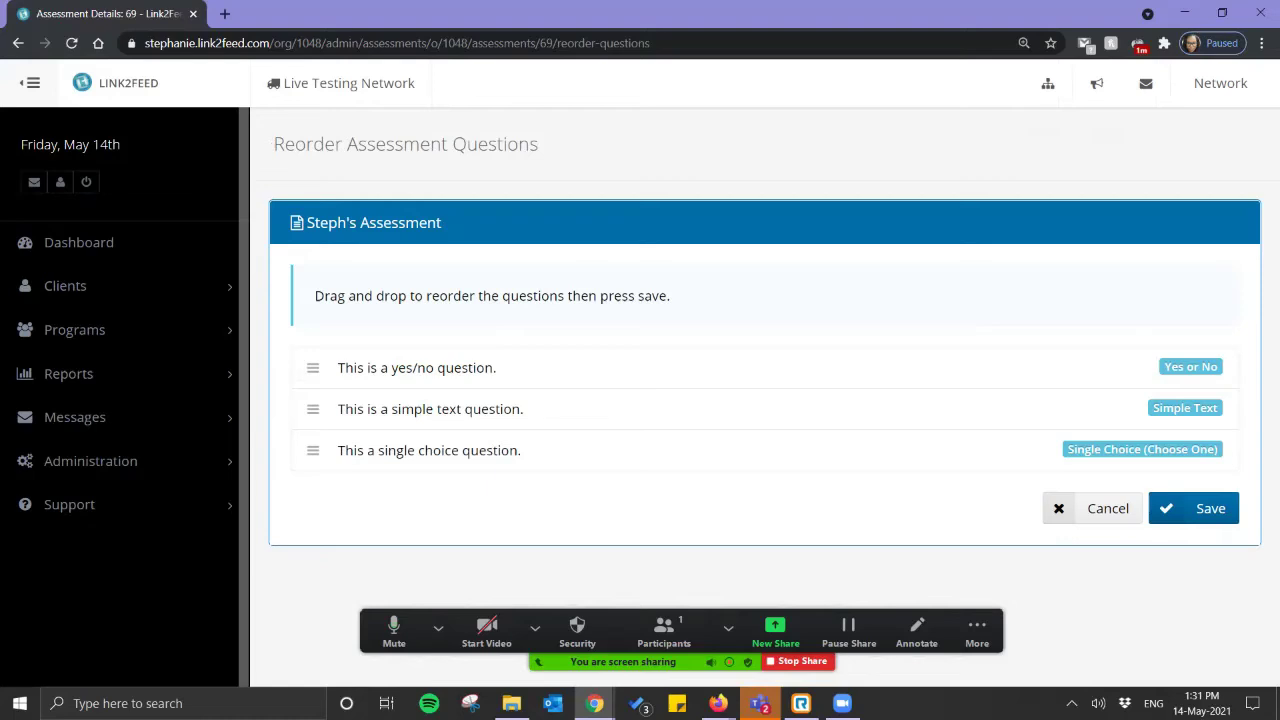
left_click(1195, 508)
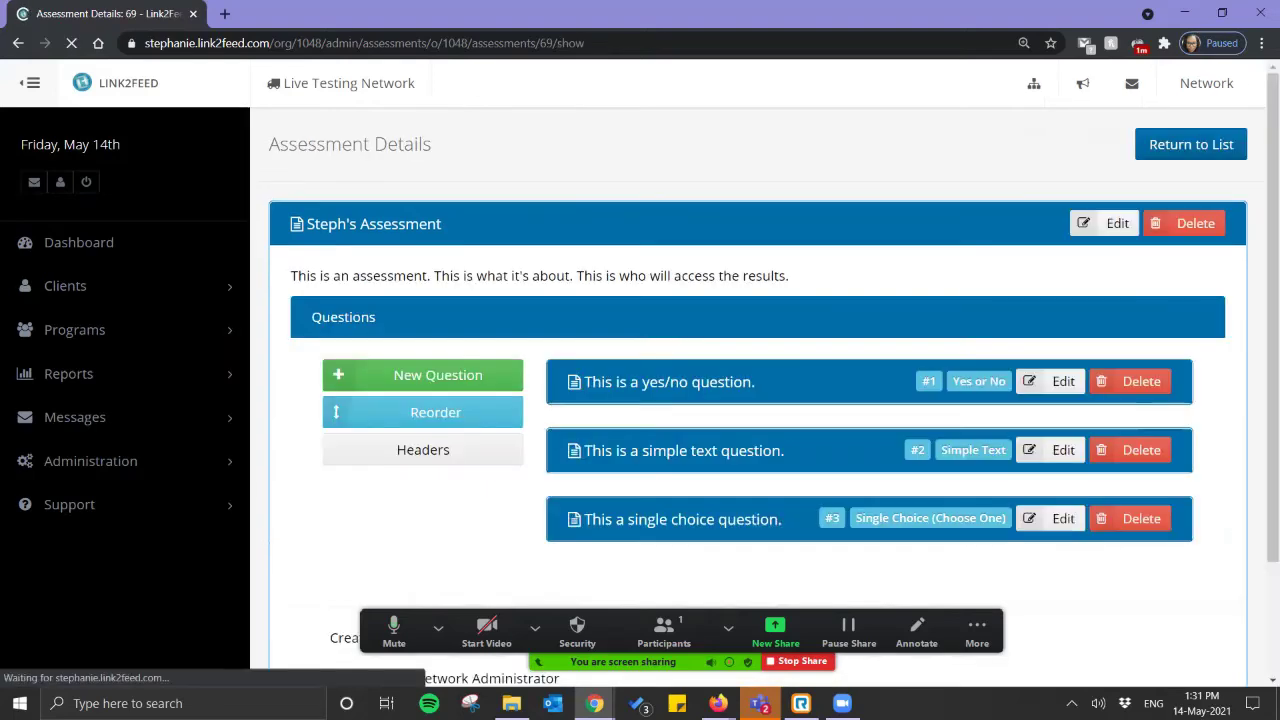
- Go back to the Assessment Manager and start a new framework under Framework Configuration
scroll(757, 400, "down", 2)
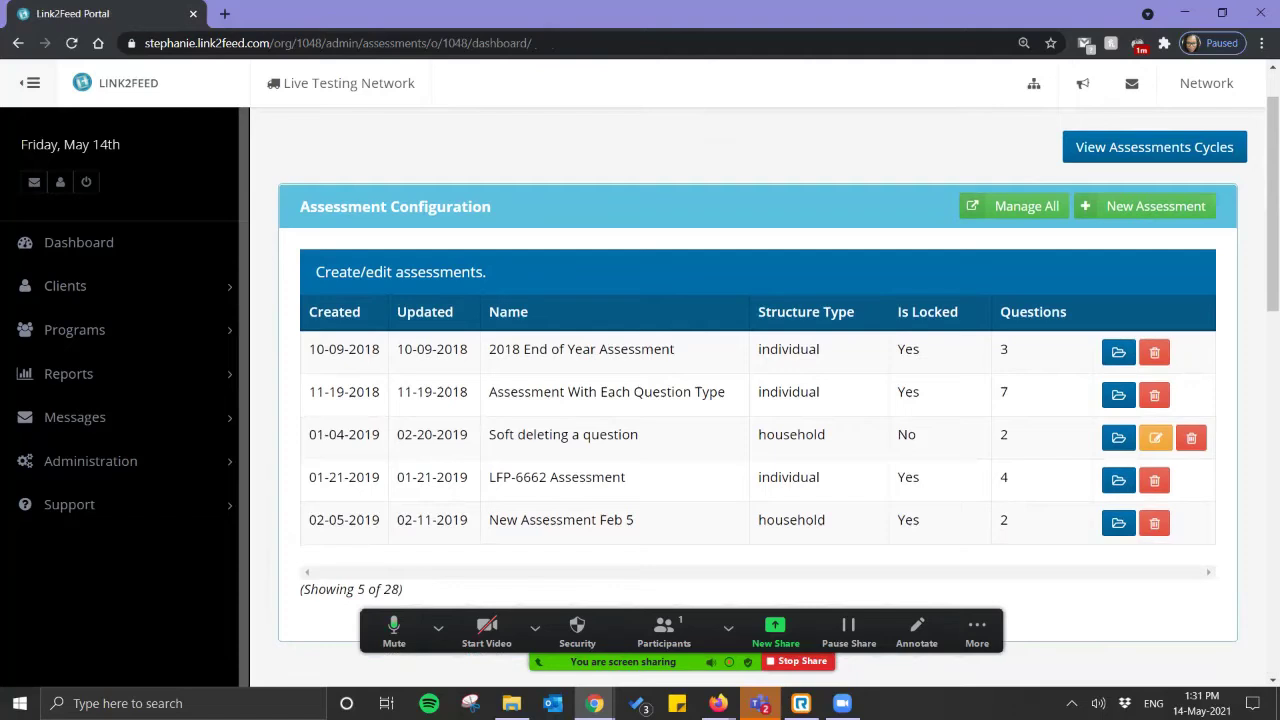
scroll(758, 390, "down", 5)
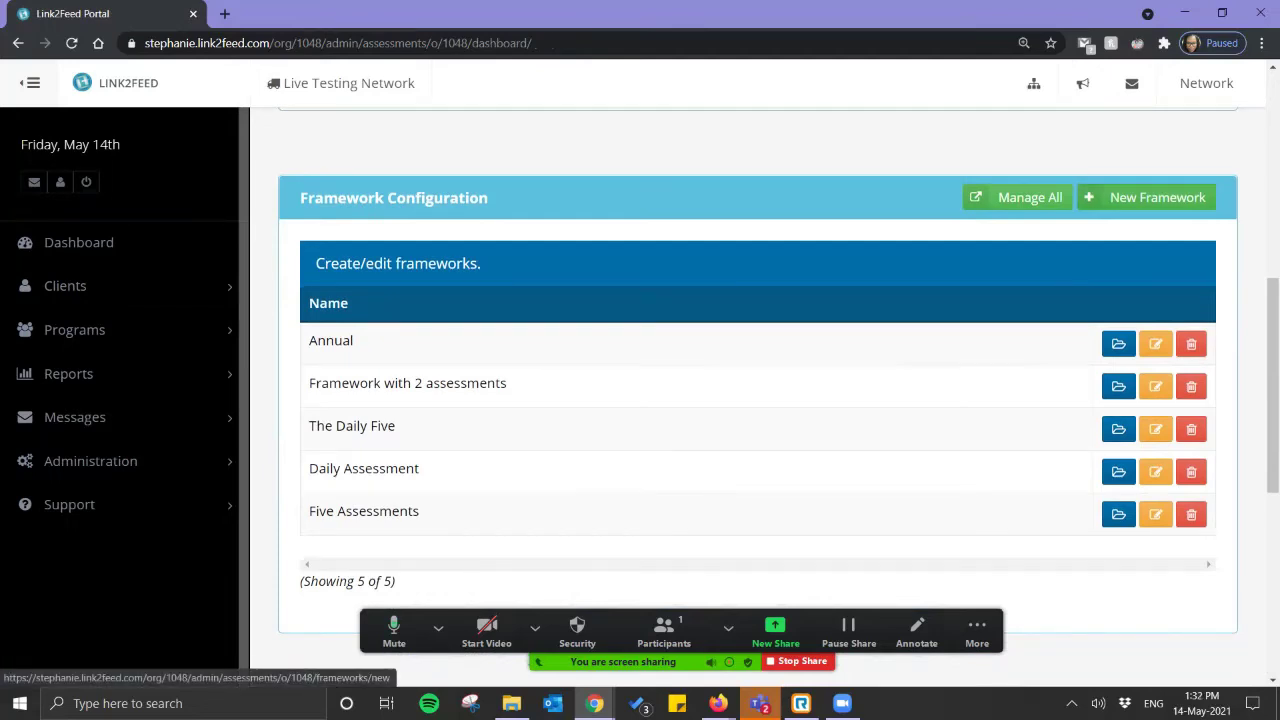
left_click(1148, 197)
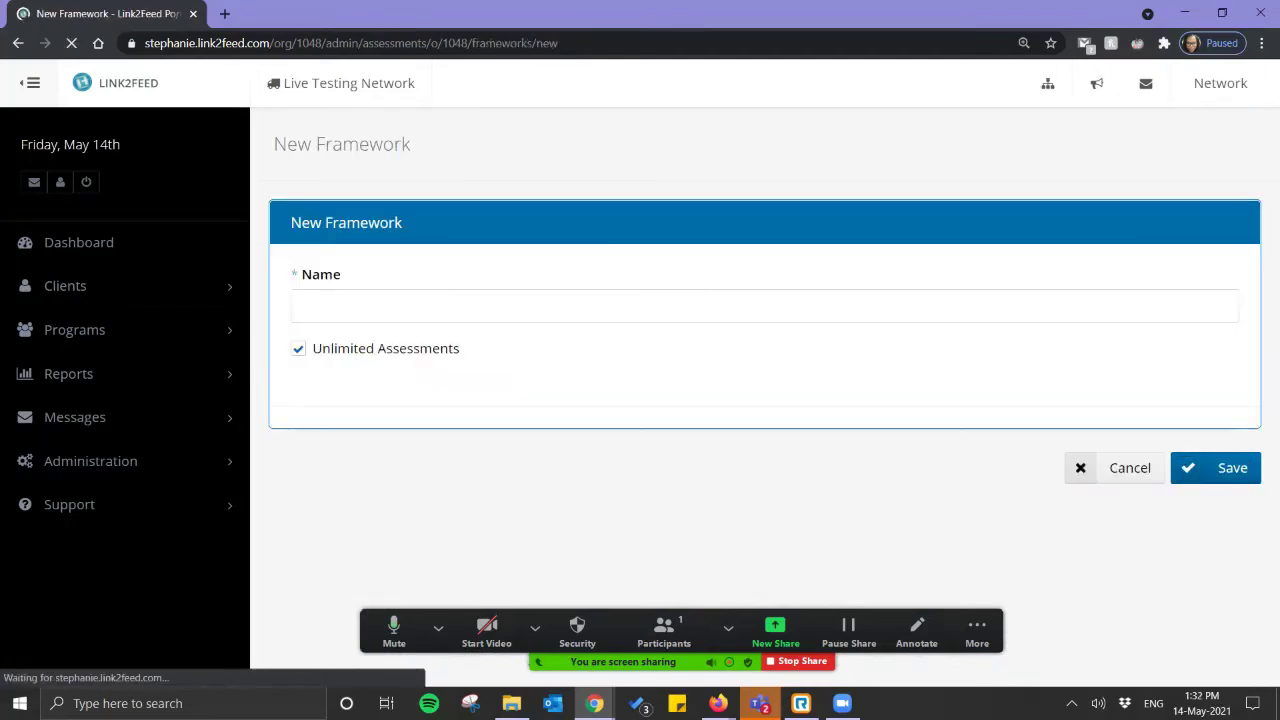
left_click(765, 306)
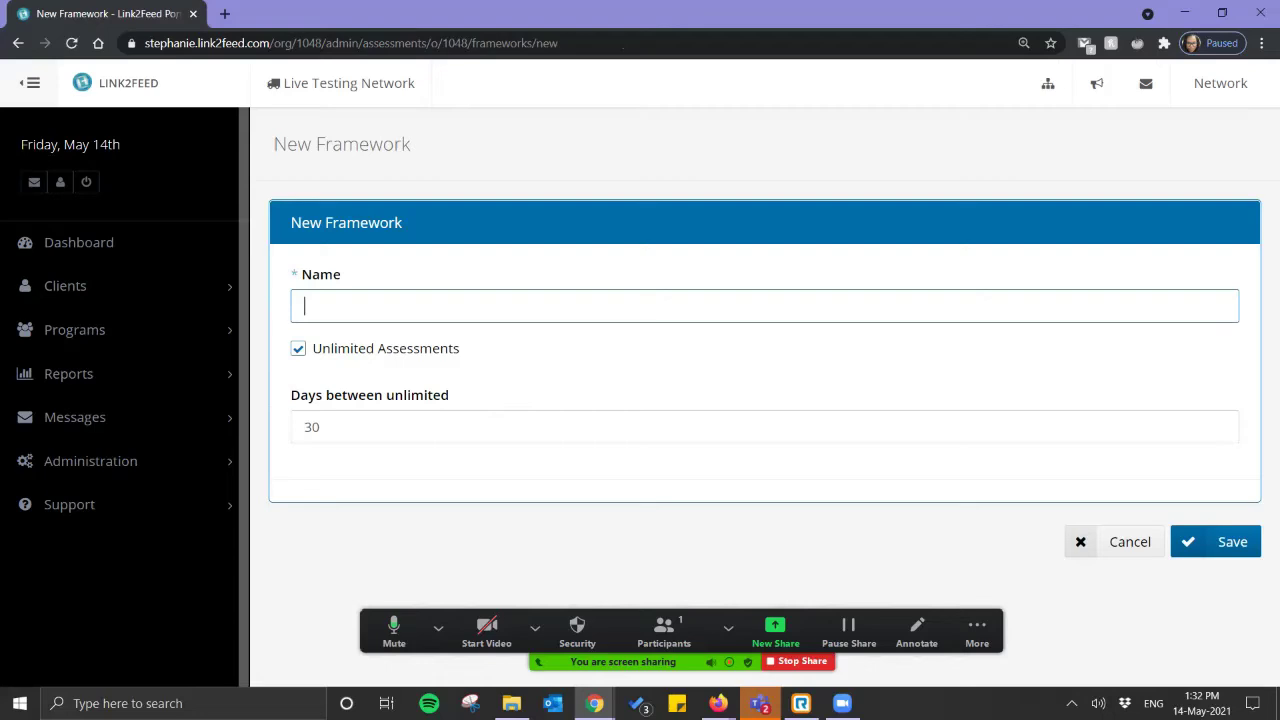
- Disable Unlimited Assessments to show the assessment schedule fields, and enable it again
left_click(298, 348)
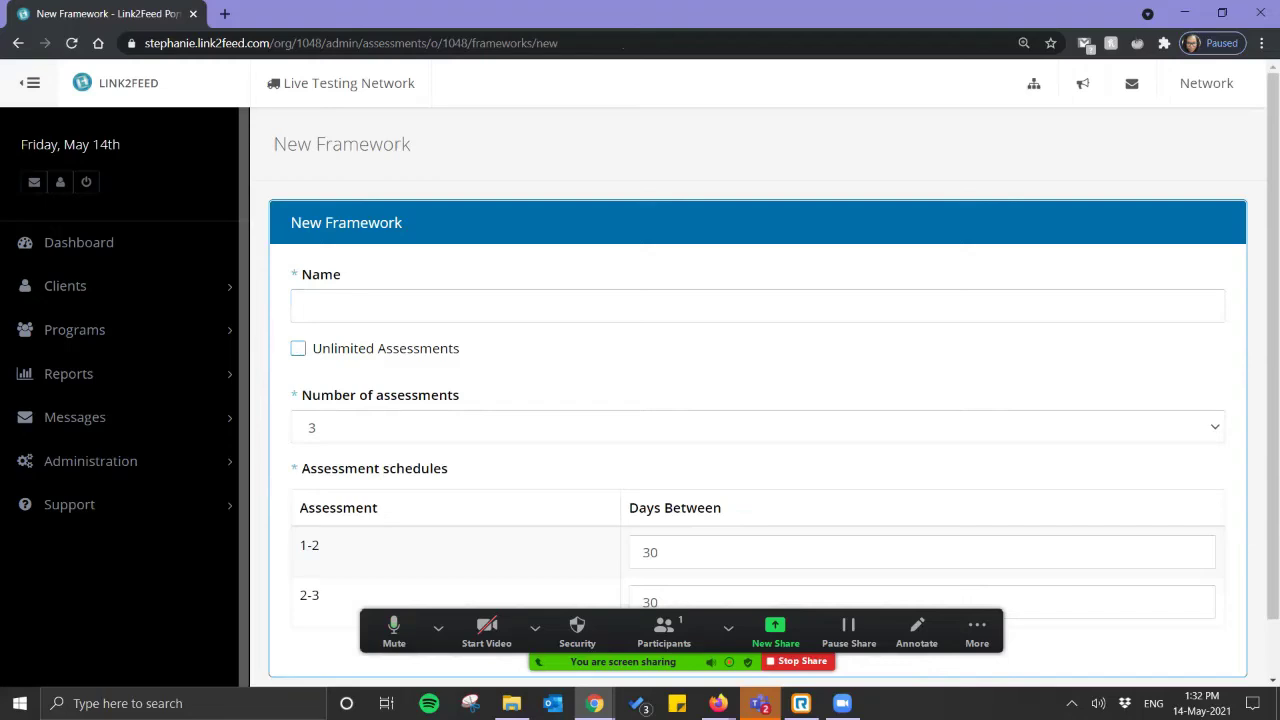
left_click(305, 306)
left_click(298, 348)
- Set the days between unlimited assessments to 14, name the framework "14 Day Assessments" and save it
left_click(320, 426)
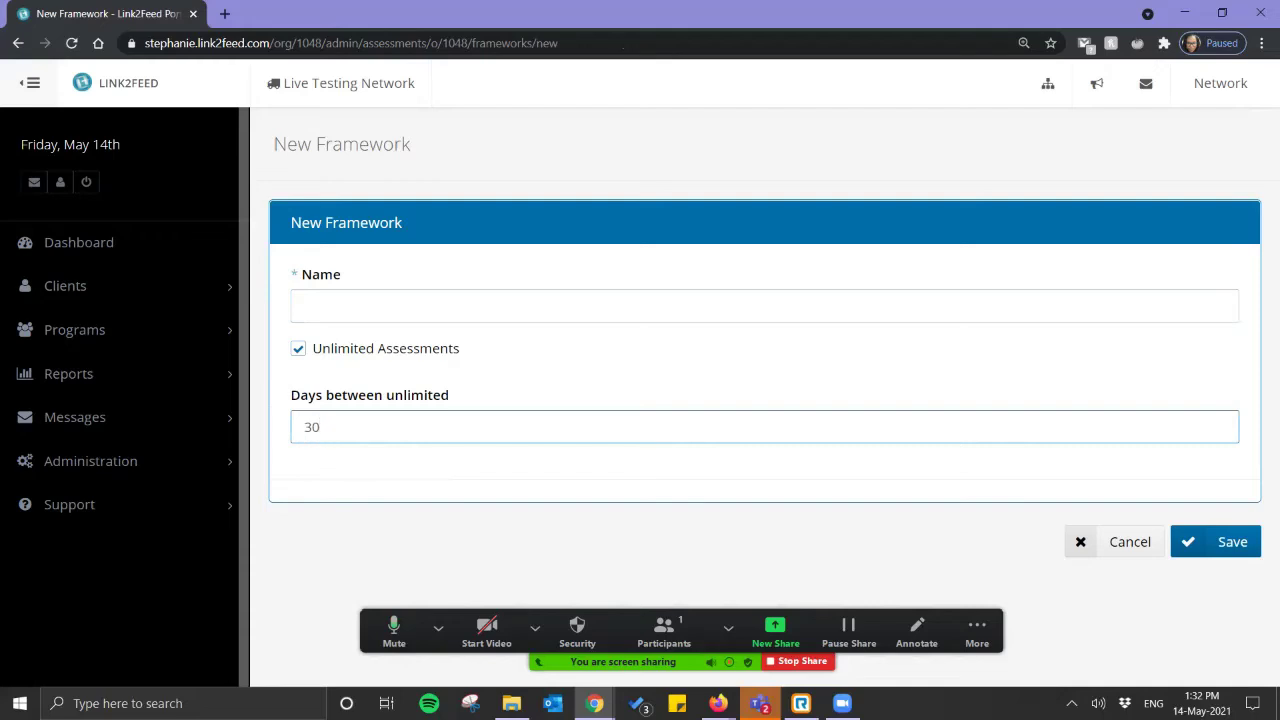
key("BackSpace")
key("BackSpace")
type("14")
left_click(306, 306)
type("14 Day Assessments")
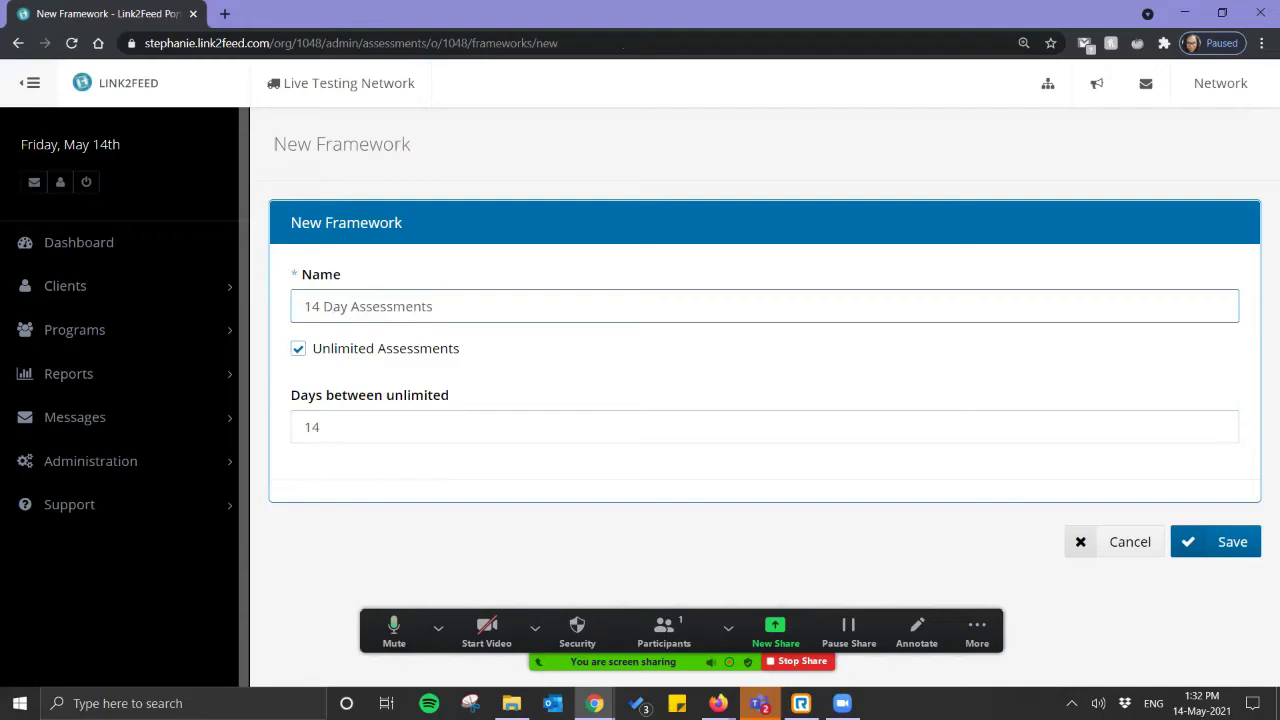
key("Return")
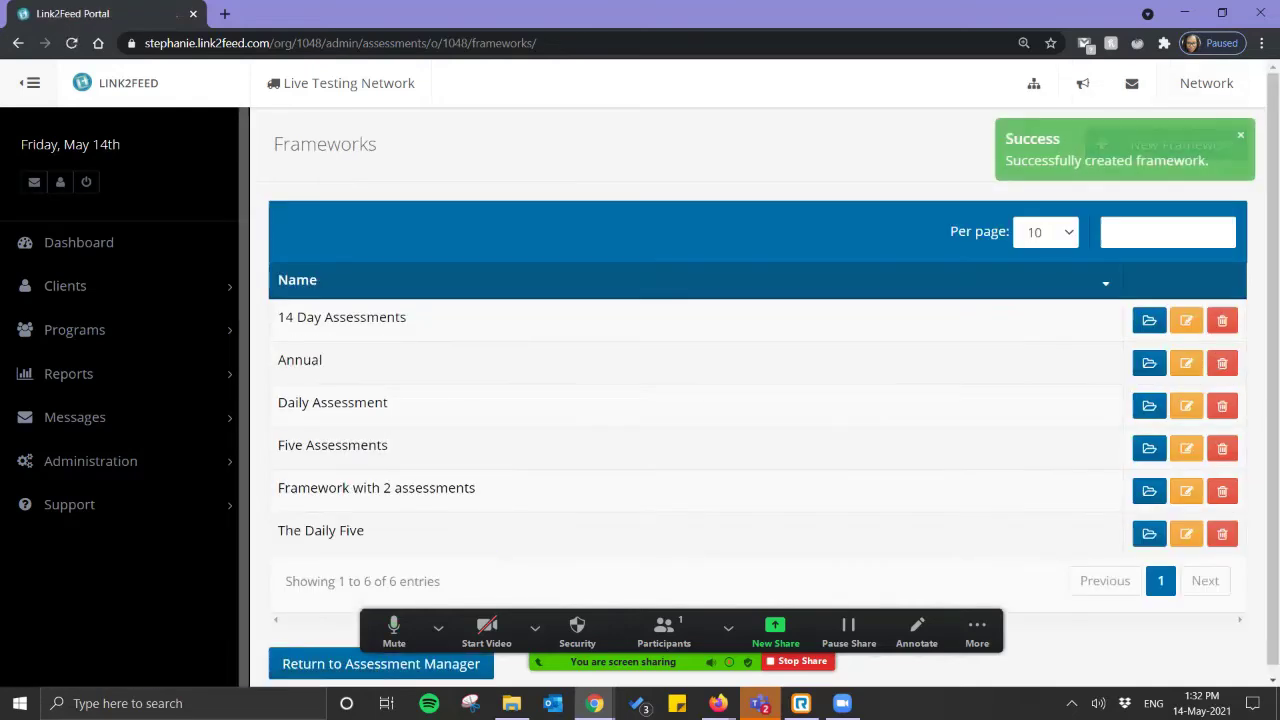
- Start another new framework with Unlimited Assessments disabled and the number of assessments set to 6
left_click(1166, 144)
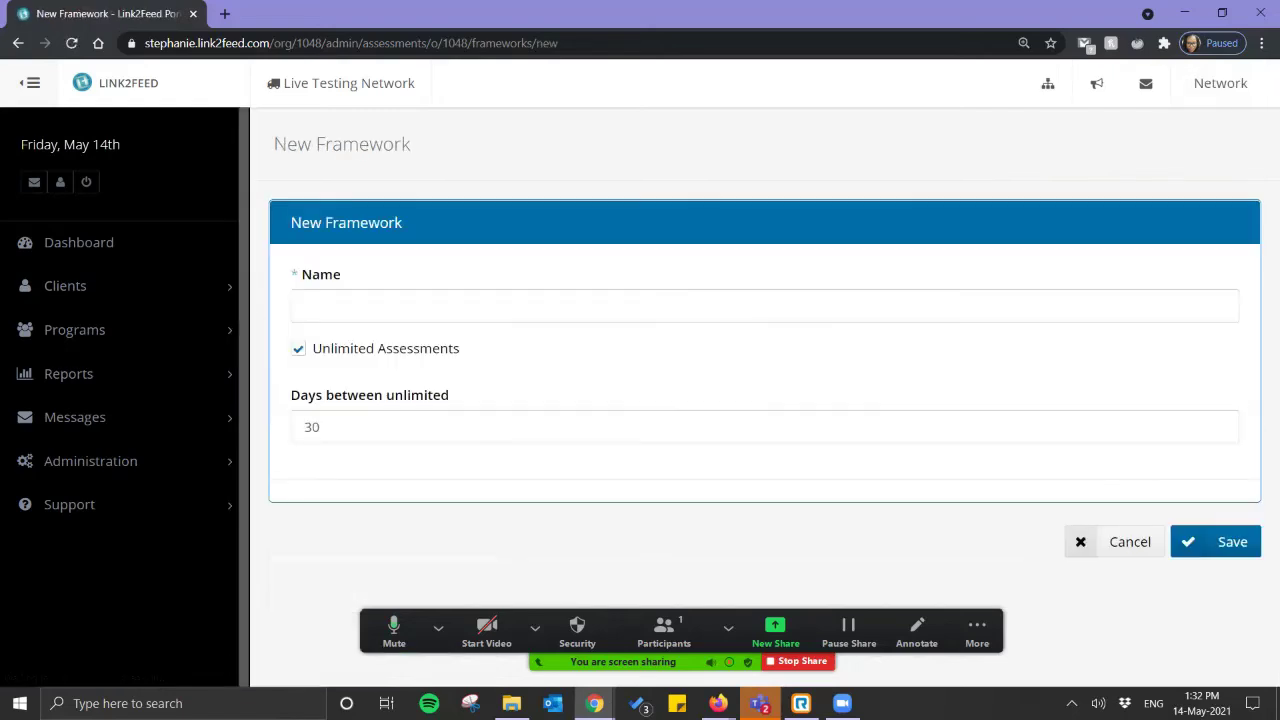
left_click(298, 348)
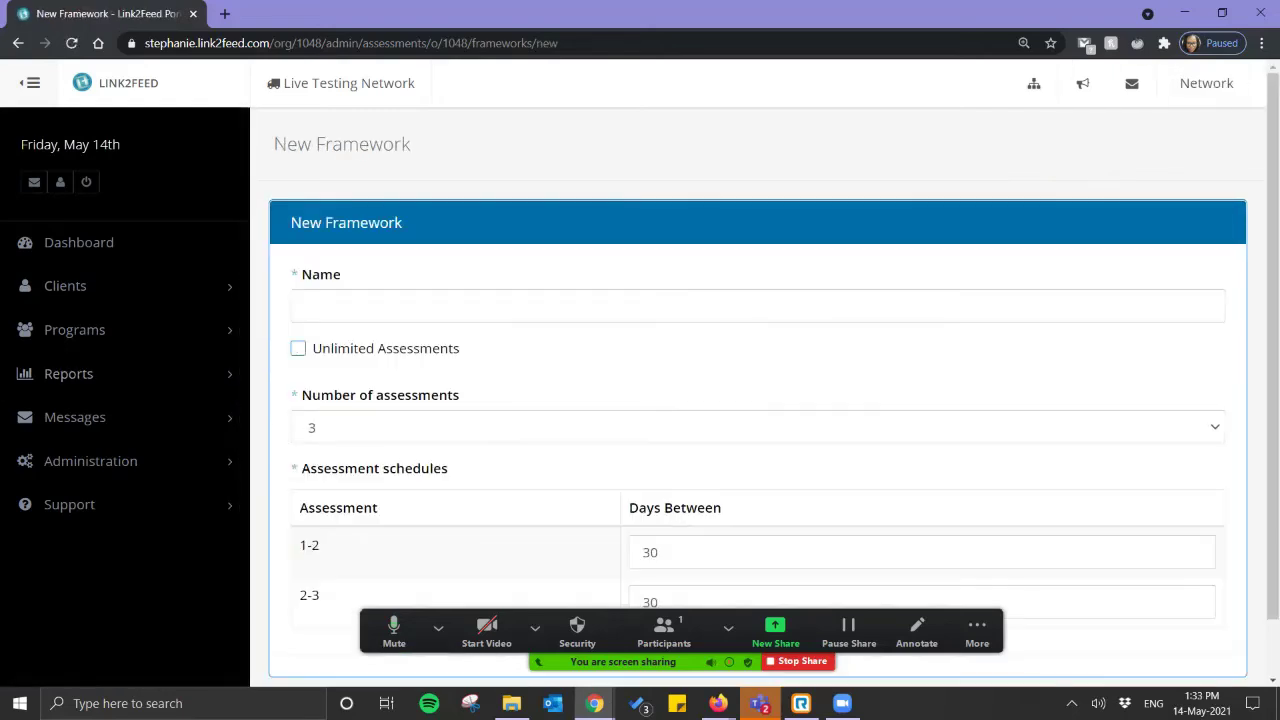
scroll(764, 400, "down", 1)
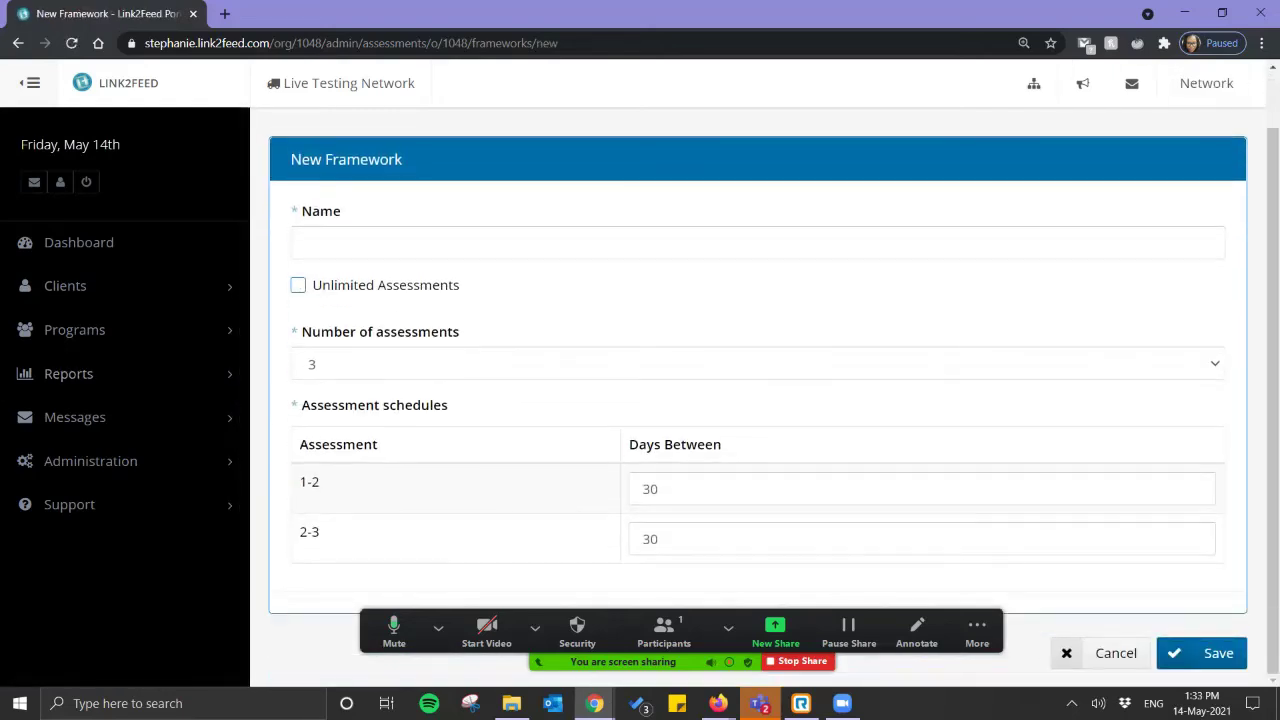
left_click(757, 364)
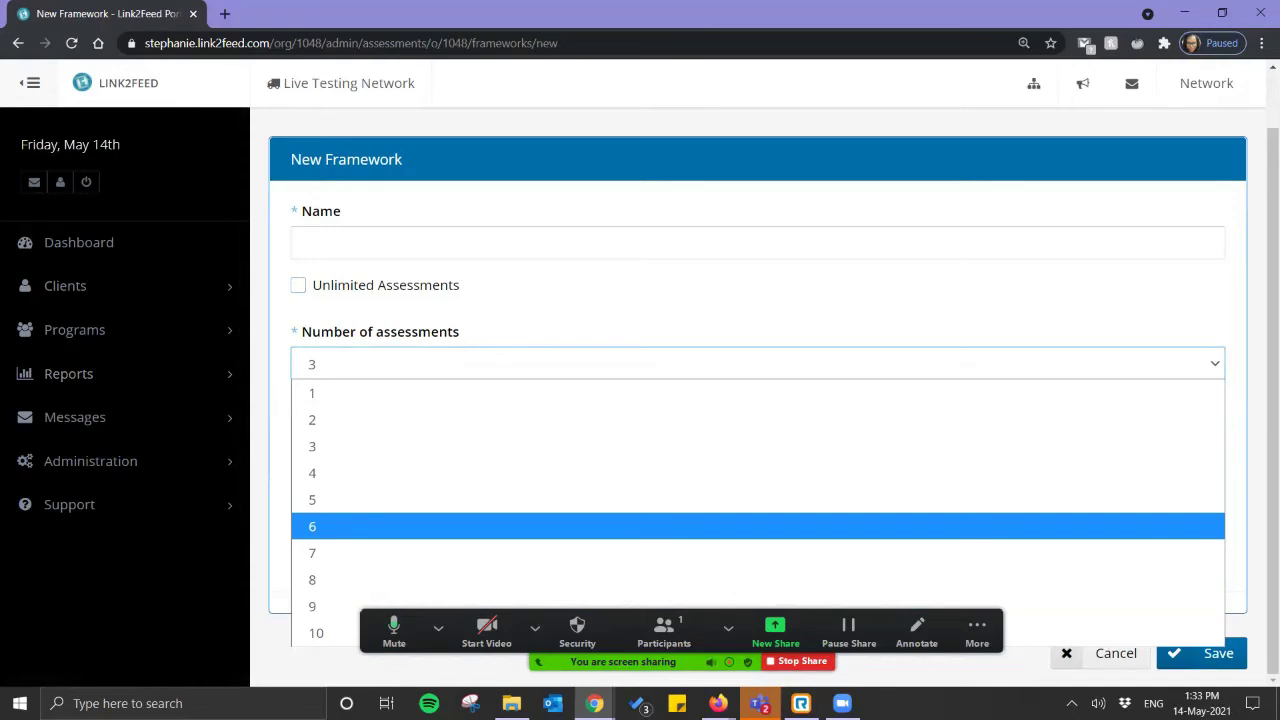
left_click(757, 526)
scroll(757, 526, "down", 3)
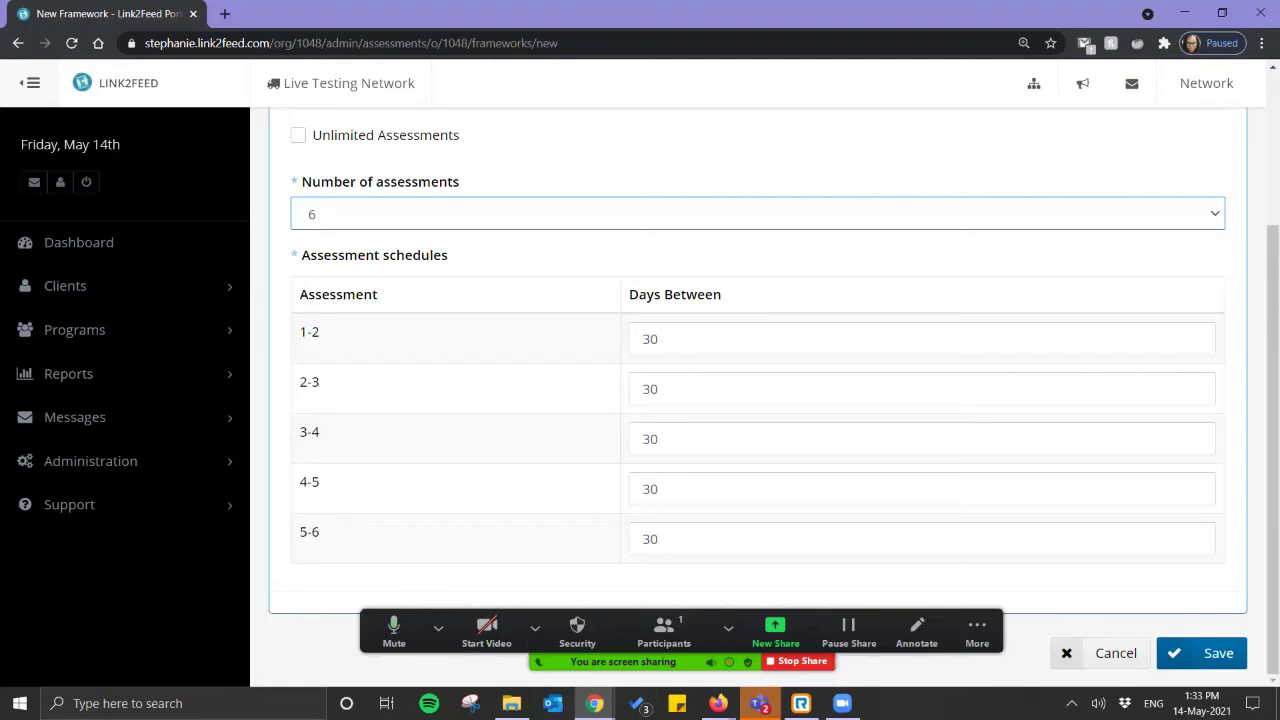
- Enable Unlimited Assessments again in the unsaved framework and discard the framework
scroll(758, 400, "up", 3)
left_click(298, 348)
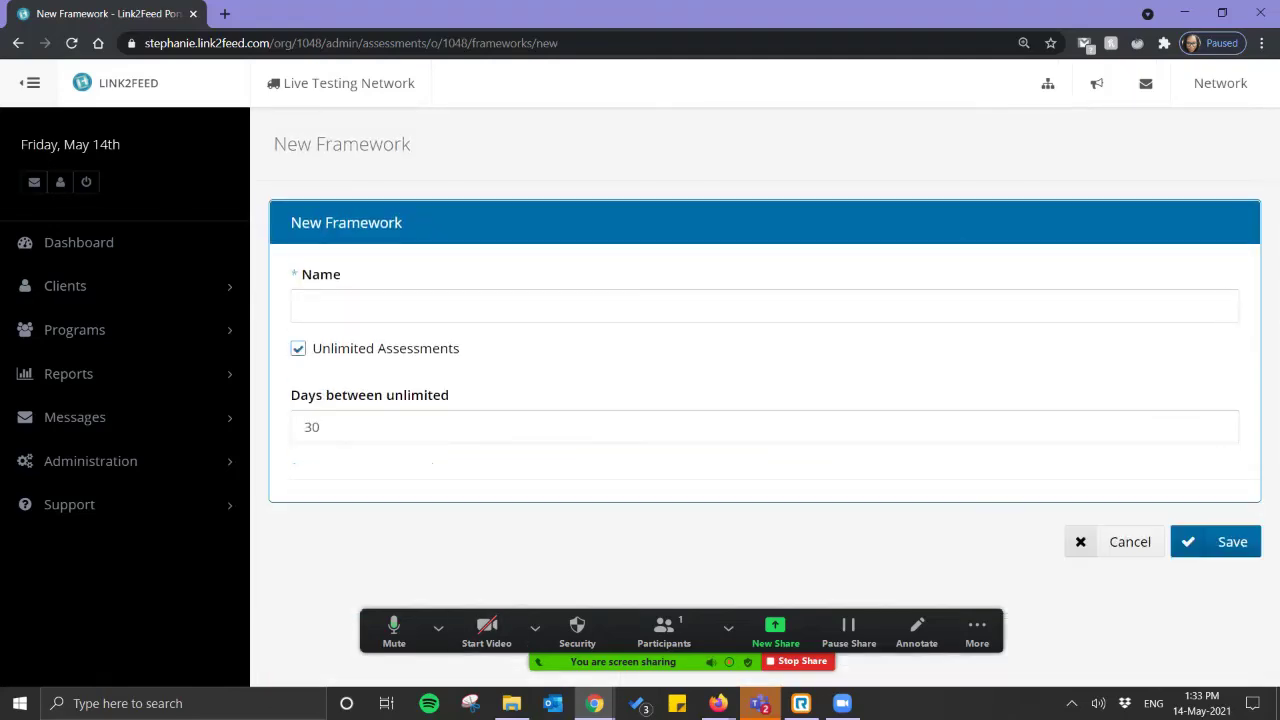
left_click_drag(326, 427, 300, 427)
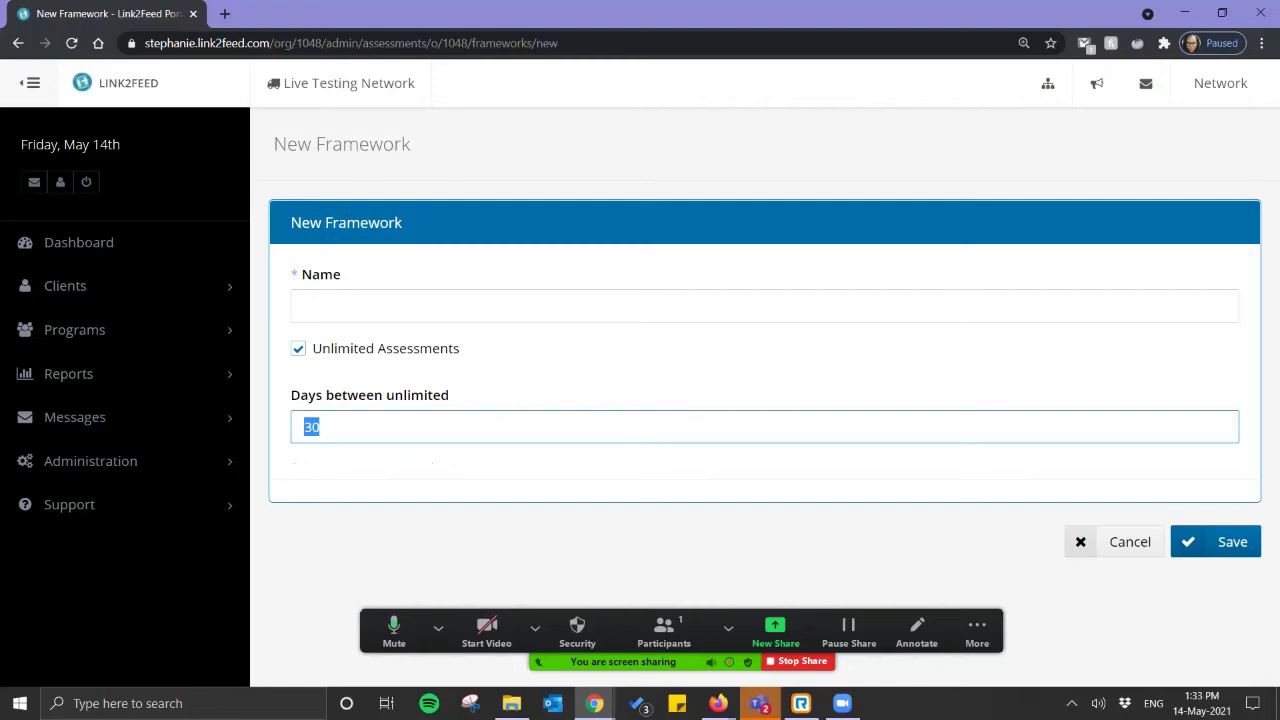
key("Return")
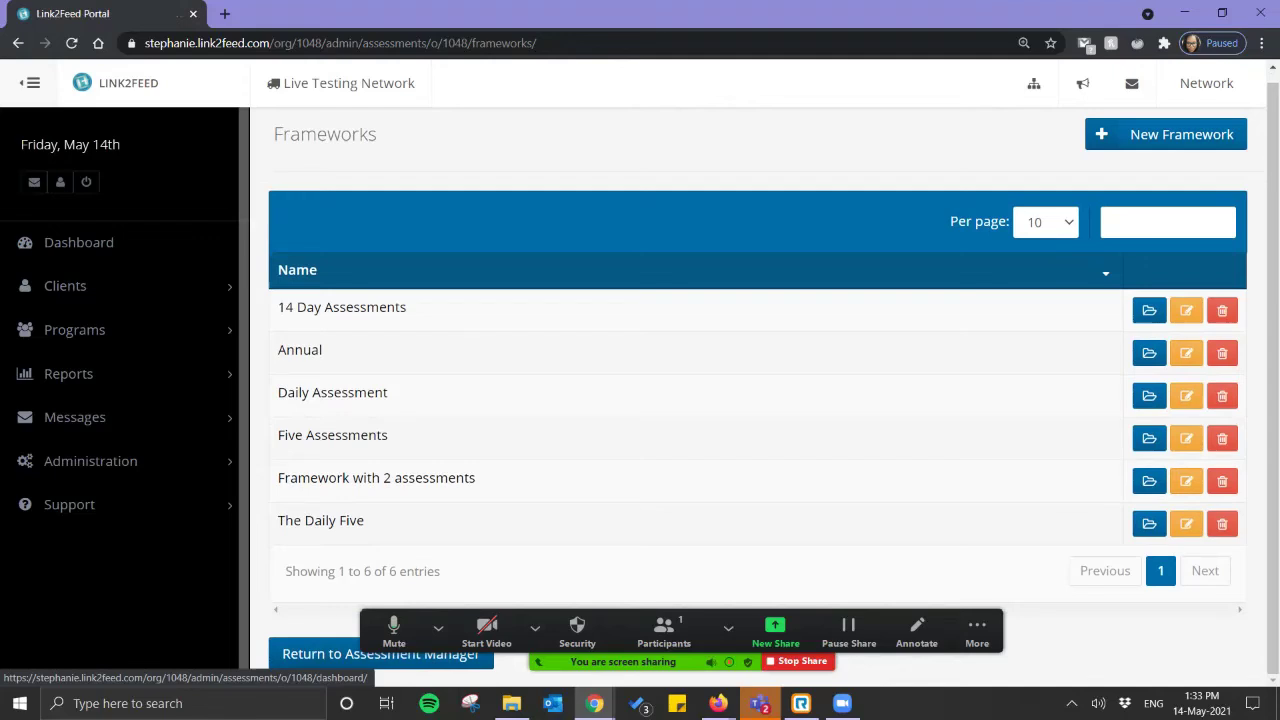
- Start a new assessment run from the Assessment Manager and choose the newly created network assessment for it
left_click(430, 654)
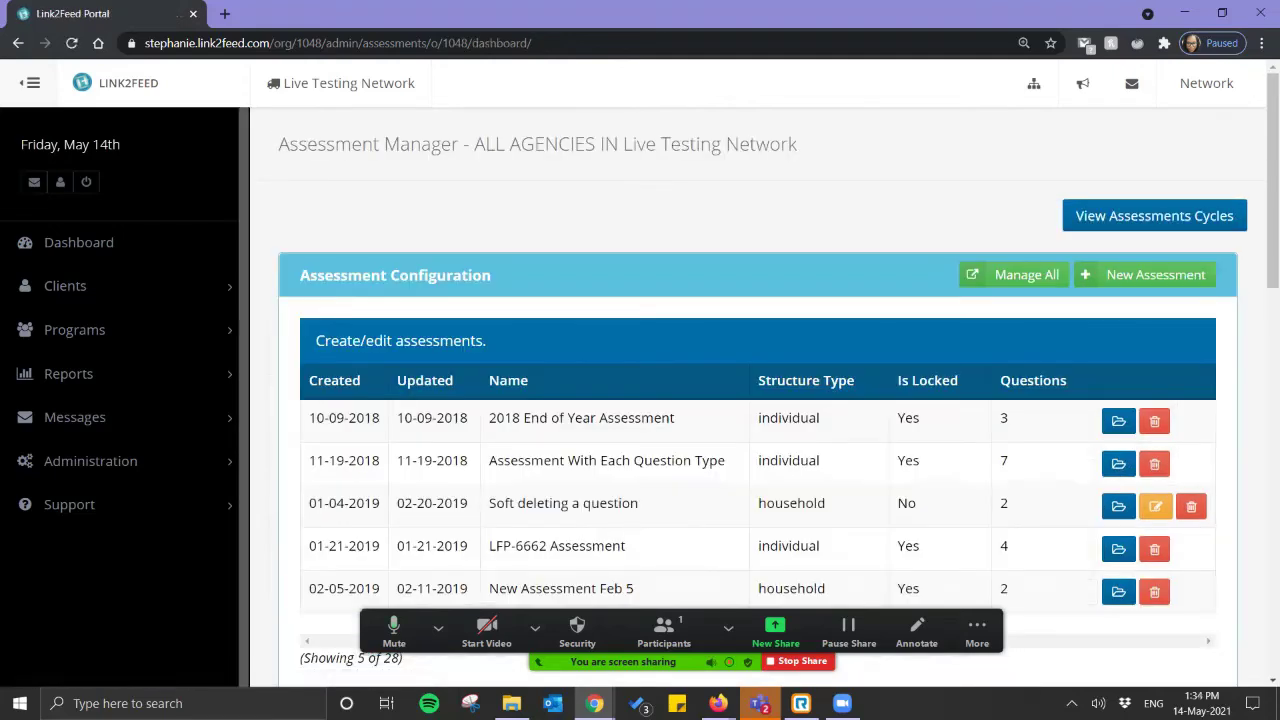
scroll(758, 400, "down", 6)
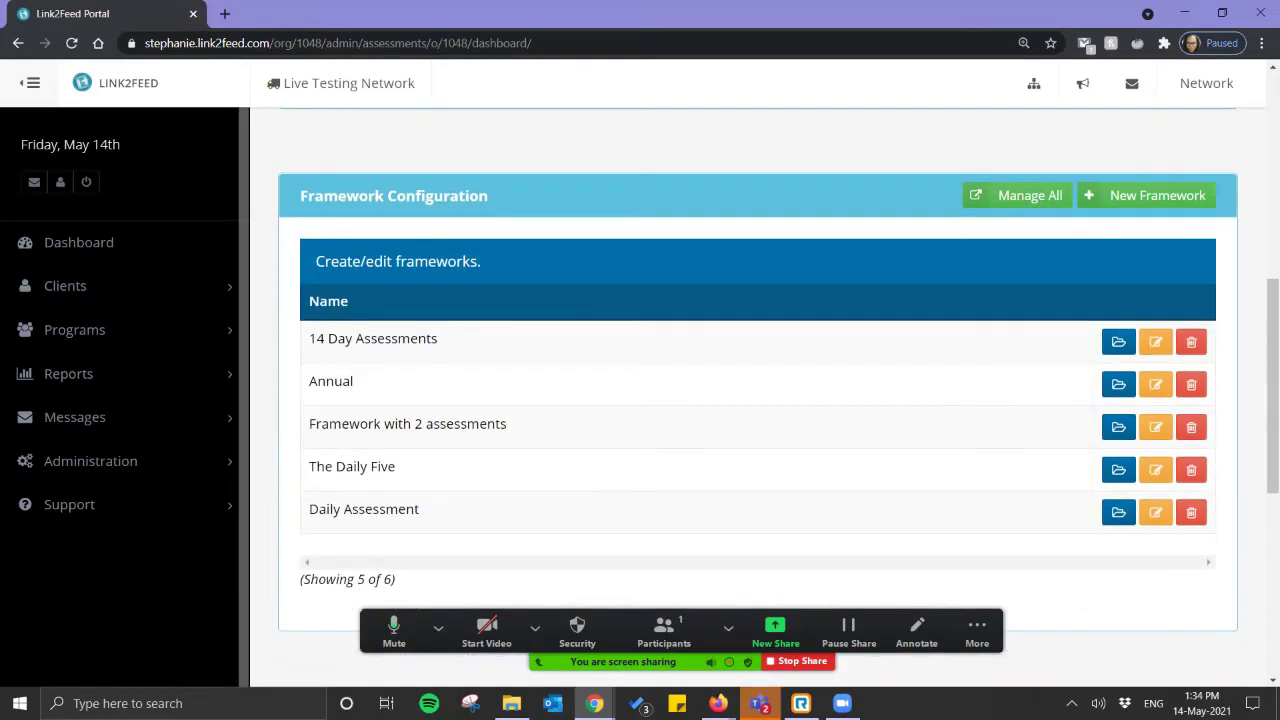
scroll(758, 400, "down", 4)
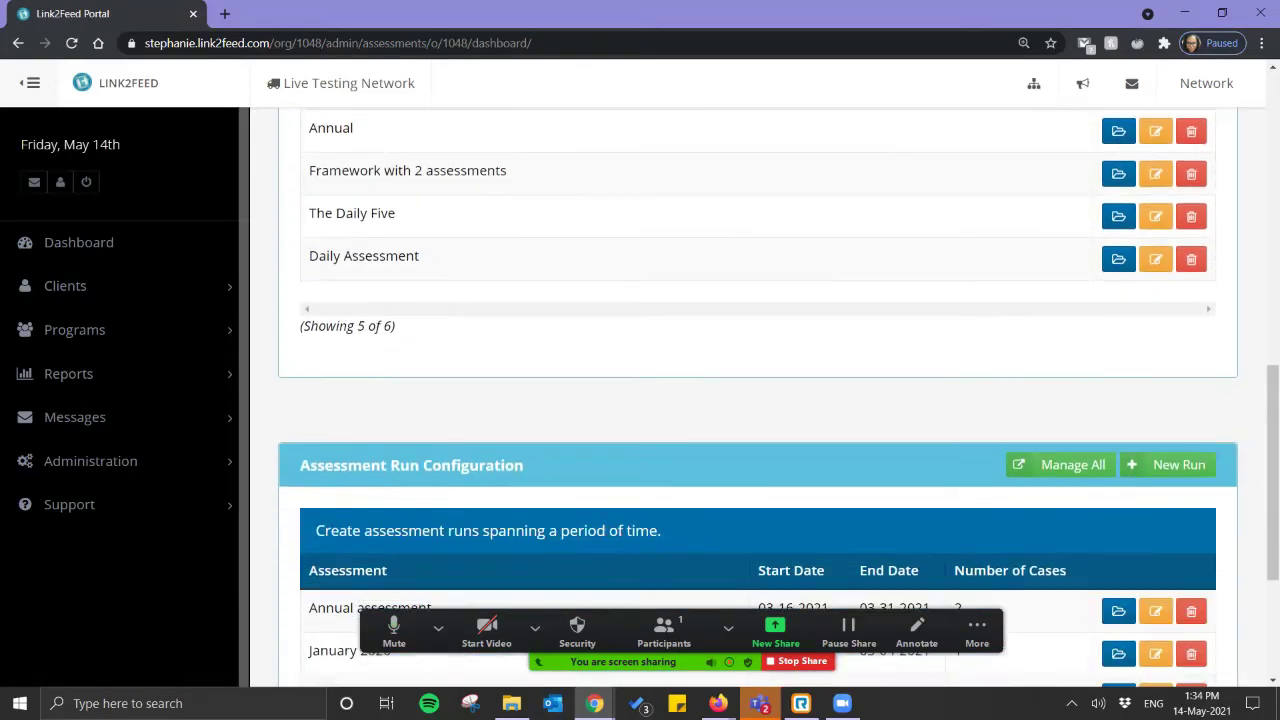
scroll(758, 400, "down", 1)
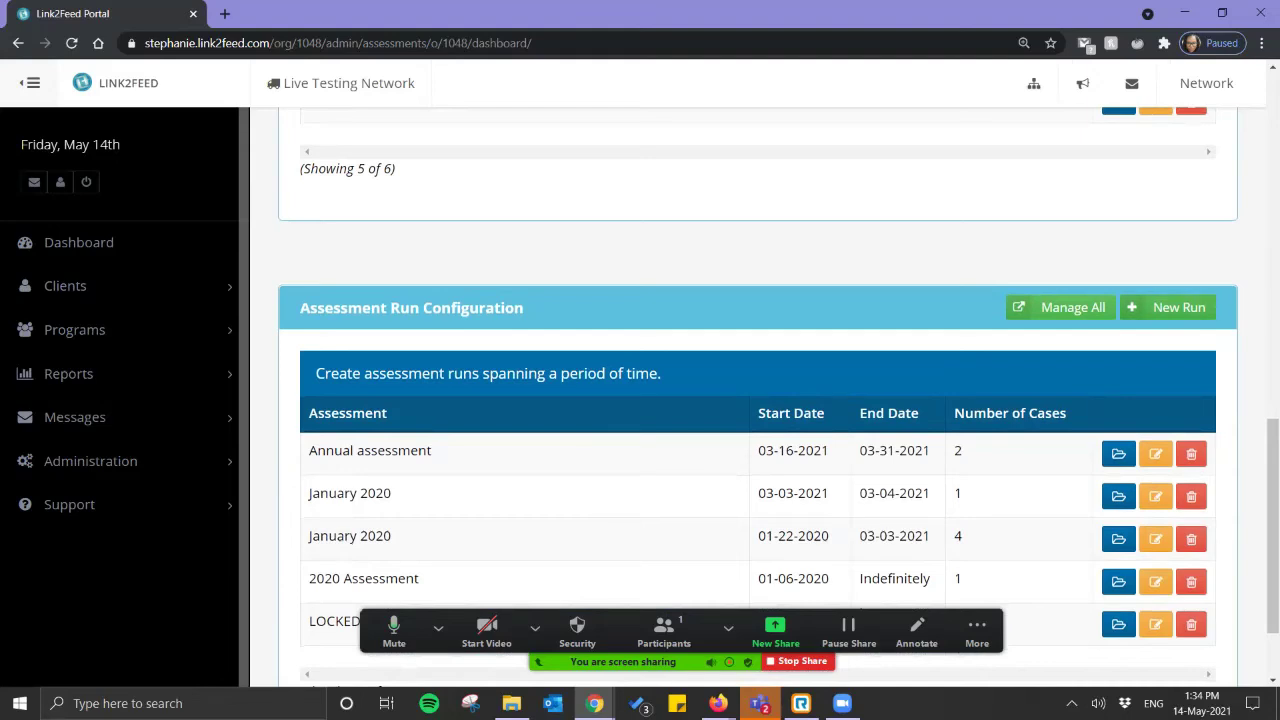
left_click(1170, 307)
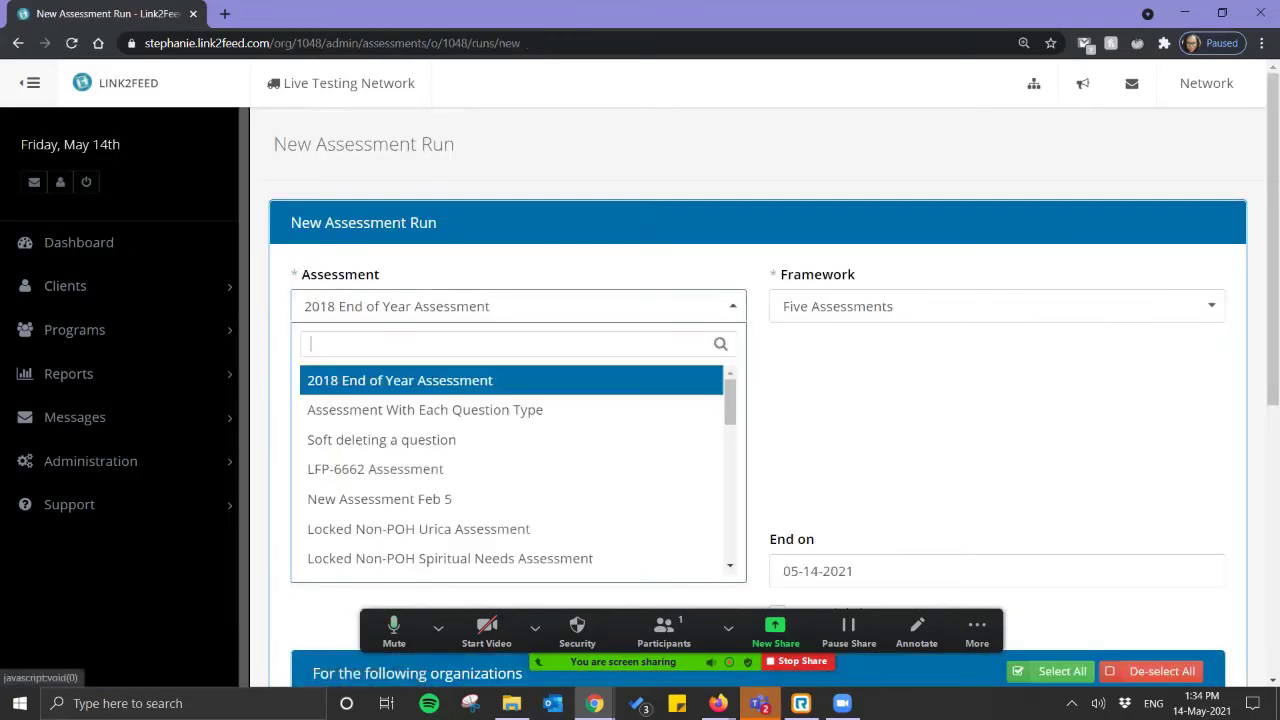
type("ste")
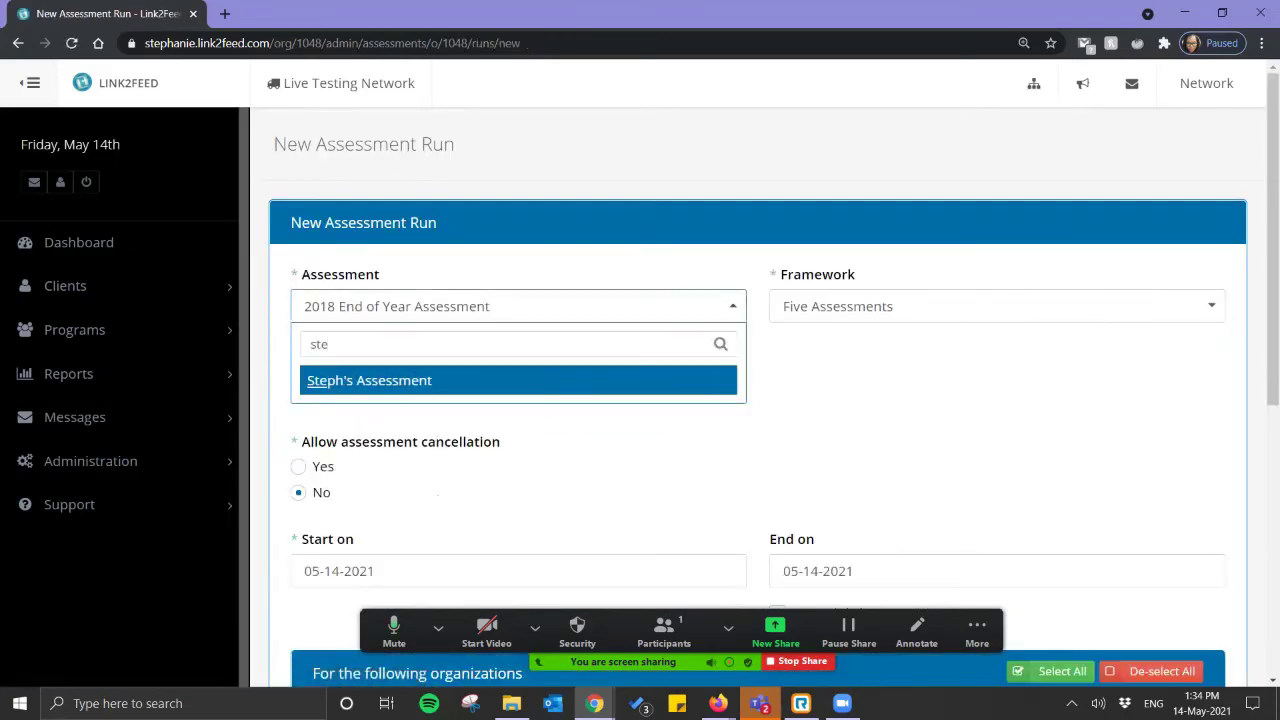
key("Return")
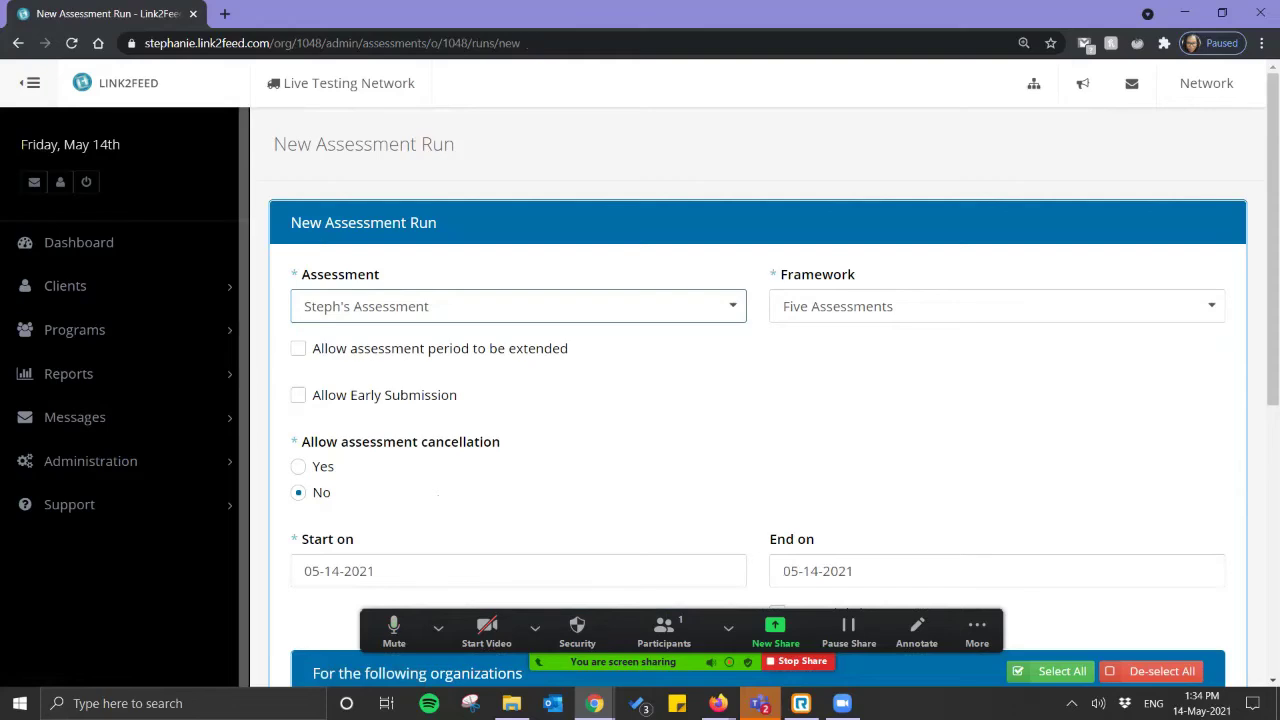
- Choose 14 Day Assessments as the framework of the new assessment run
key("Tab")
key("Down")
key("Down")
key("Down")
key("Down")
key("Down")
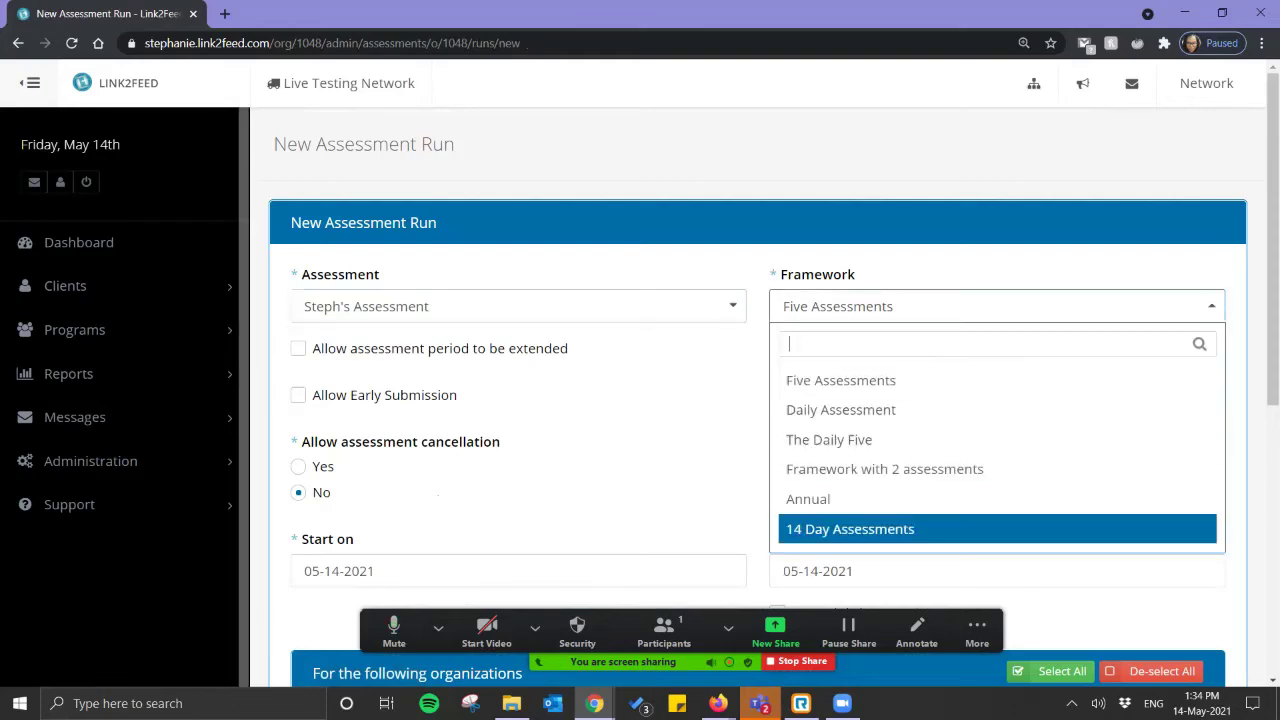
key("Return")
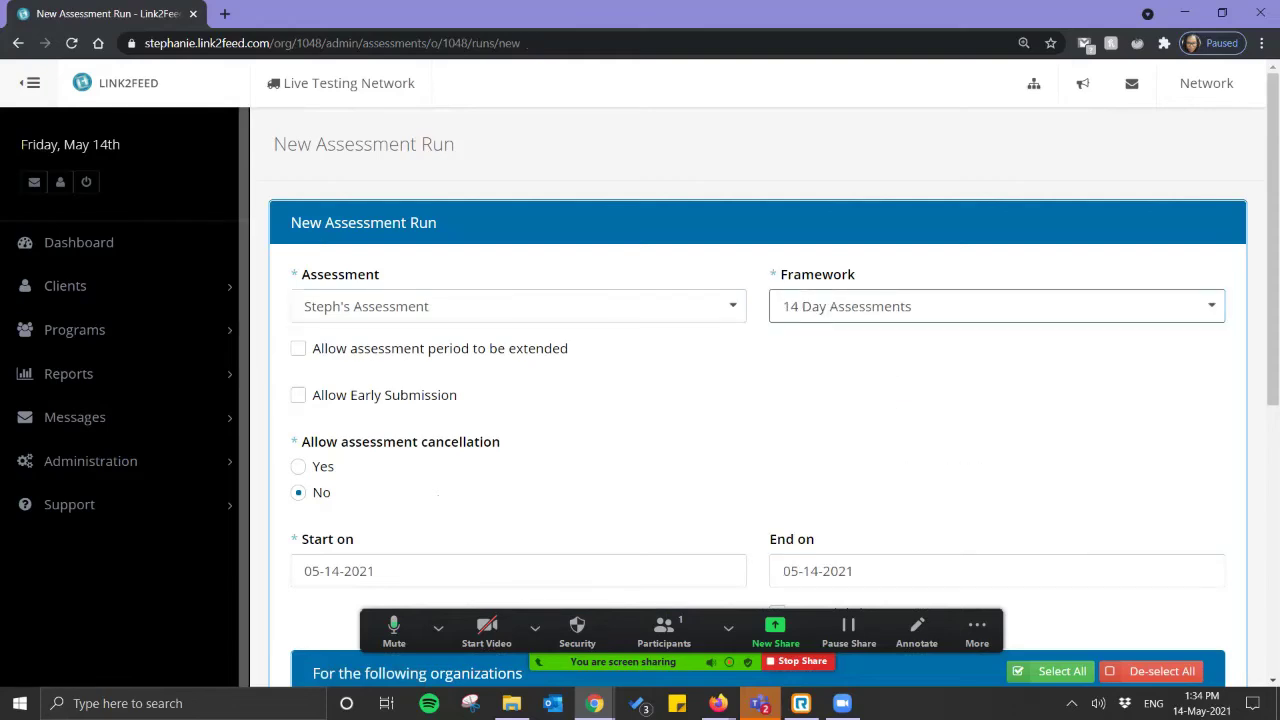
- Try allowing the assessment period to be extended by 5 days with 1 extension allowed, and disable the extension option again
scroll(758, 380, "down", 1)
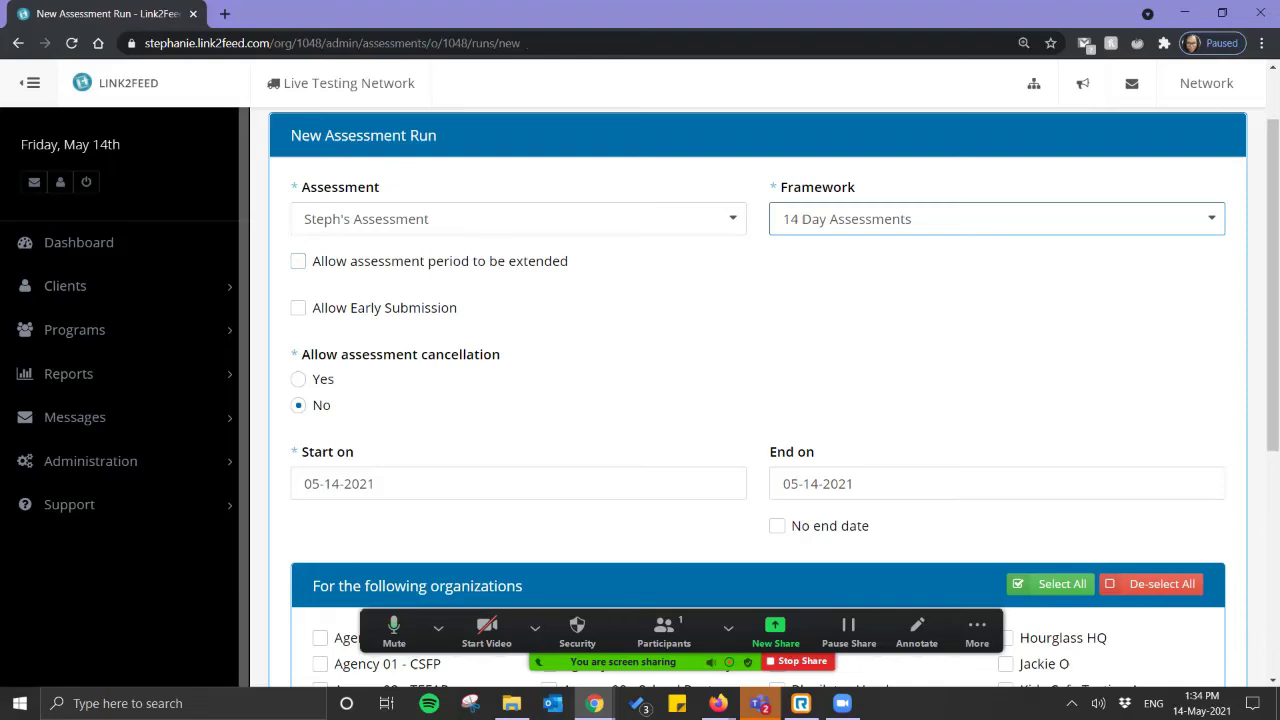
double_click(298, 261)
left_click(298, 261)
left_click(298, 261)
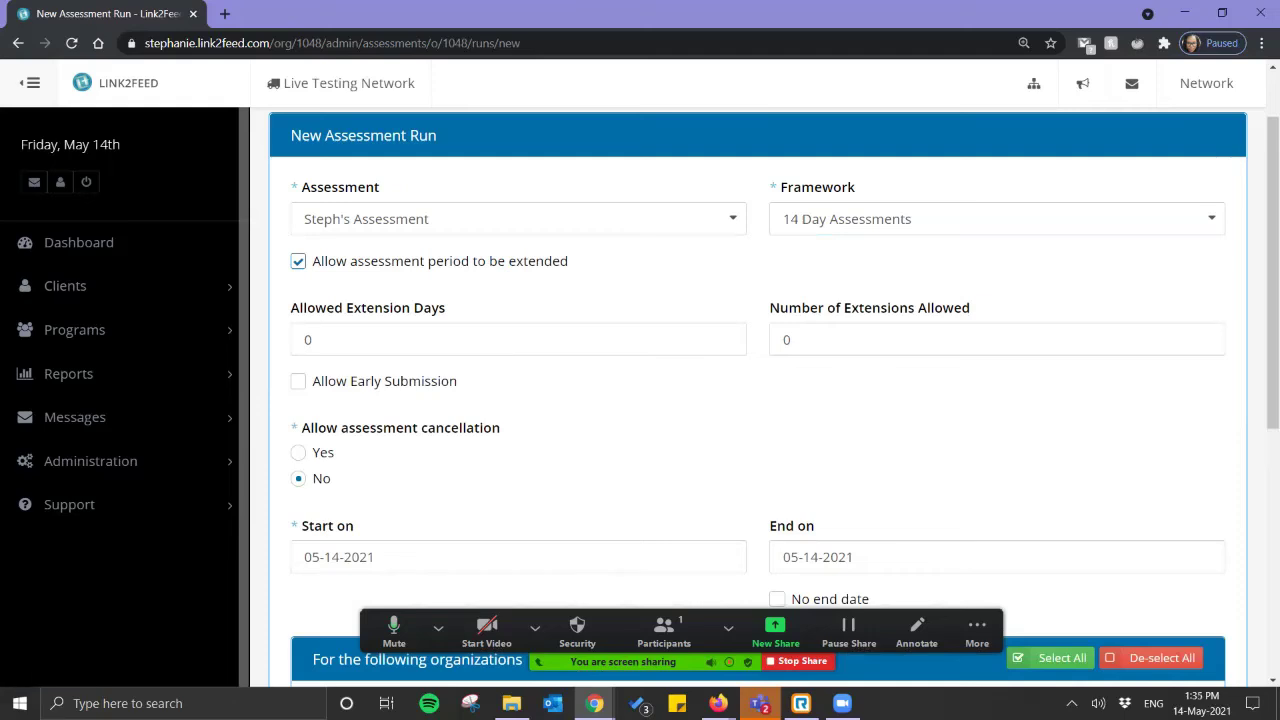
left_click(314, 340)
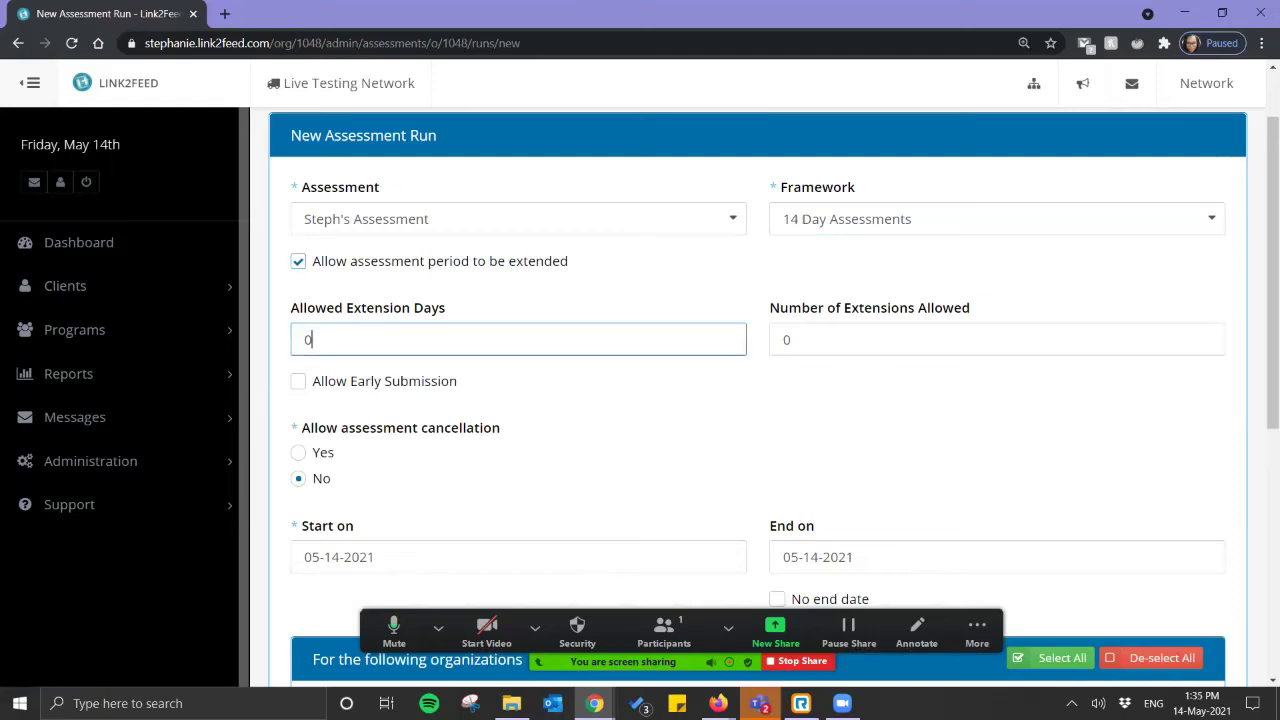
key("BackSpace")
type("5")
left_click(793, 340)
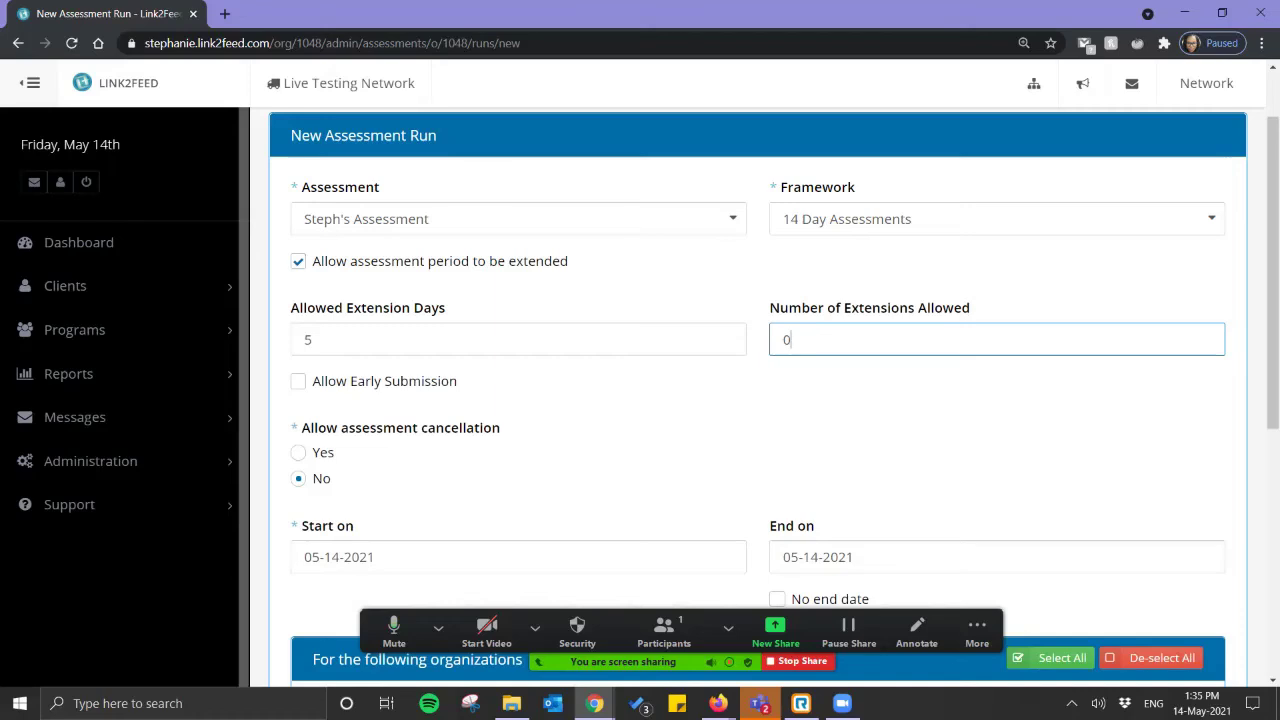
key("BackSpace")
type("1")
left_click(298, 261)
- Try early submission with 4 days and assessment cancellation set to Yes, and revert both options in the run
left_click(298, 308)
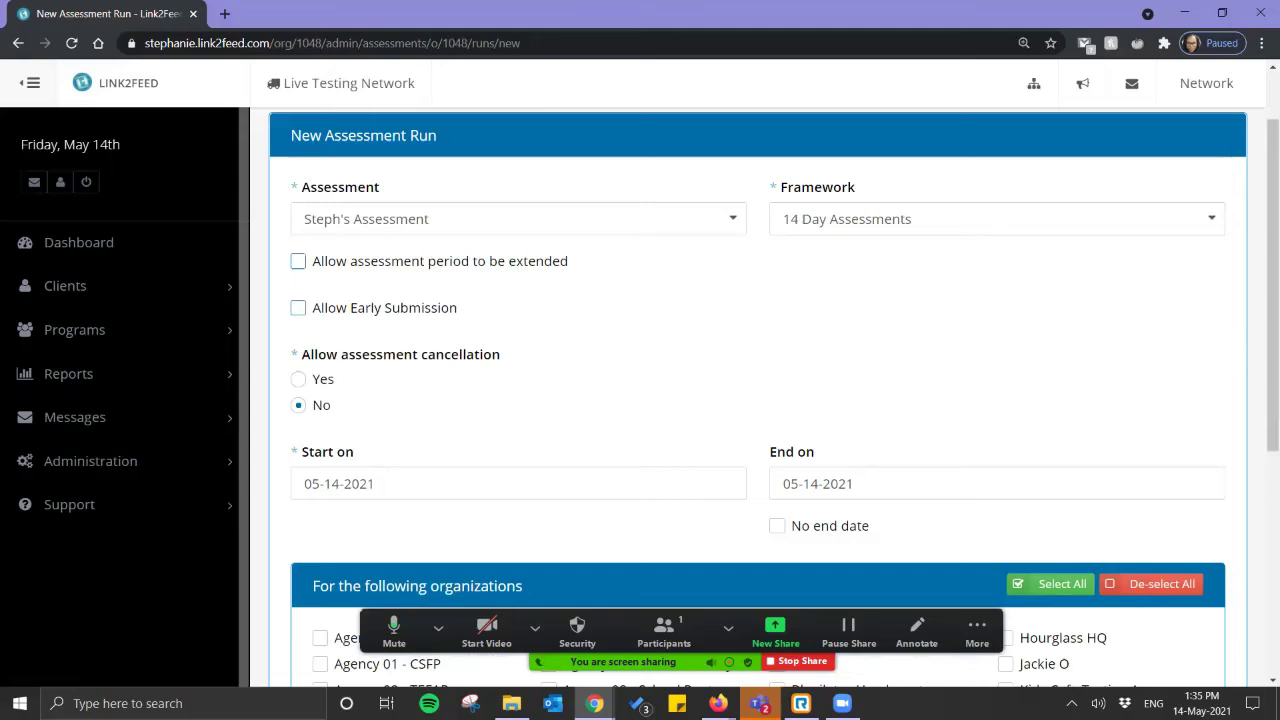
left_click(313, 387)
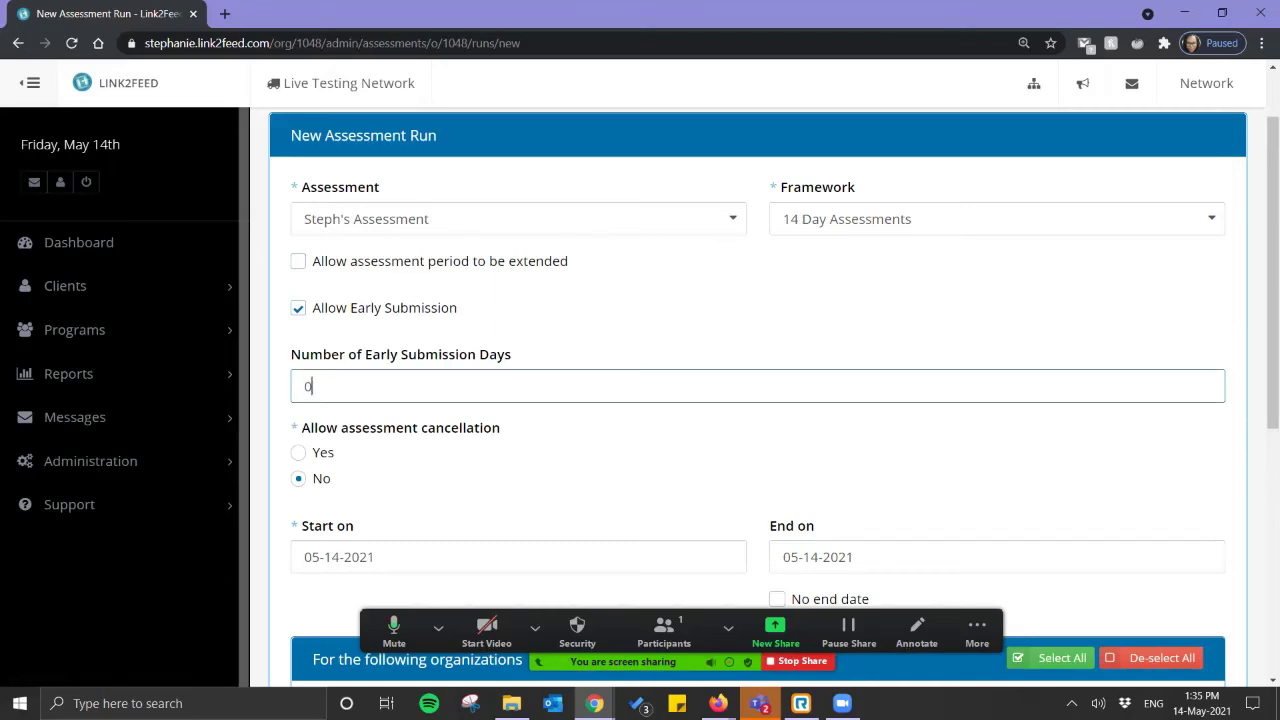
type("4")
key("BackSpace")
key("BackSpace")
type("4")
left_click(298, 308)
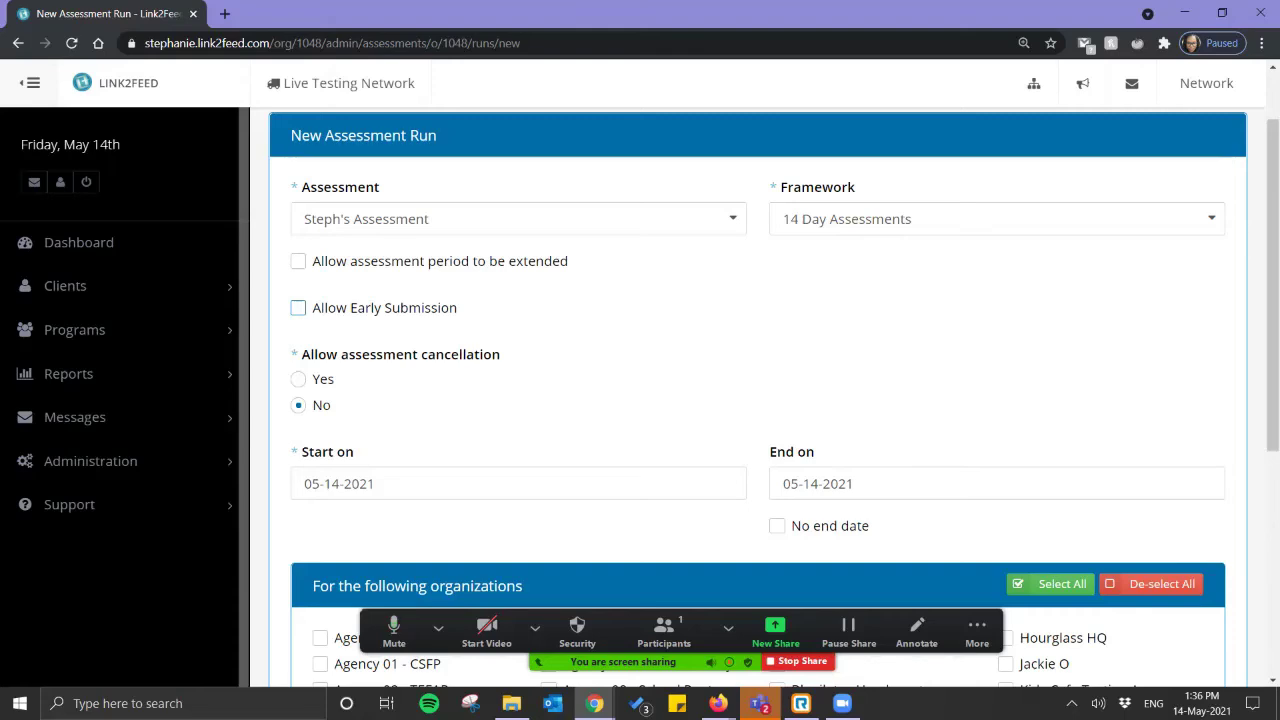
left_click(298, 379)
left_click(298, 405)
- Set the end date of the assessment run to 07-31-2021
scroll(757, 400, "down", 2)
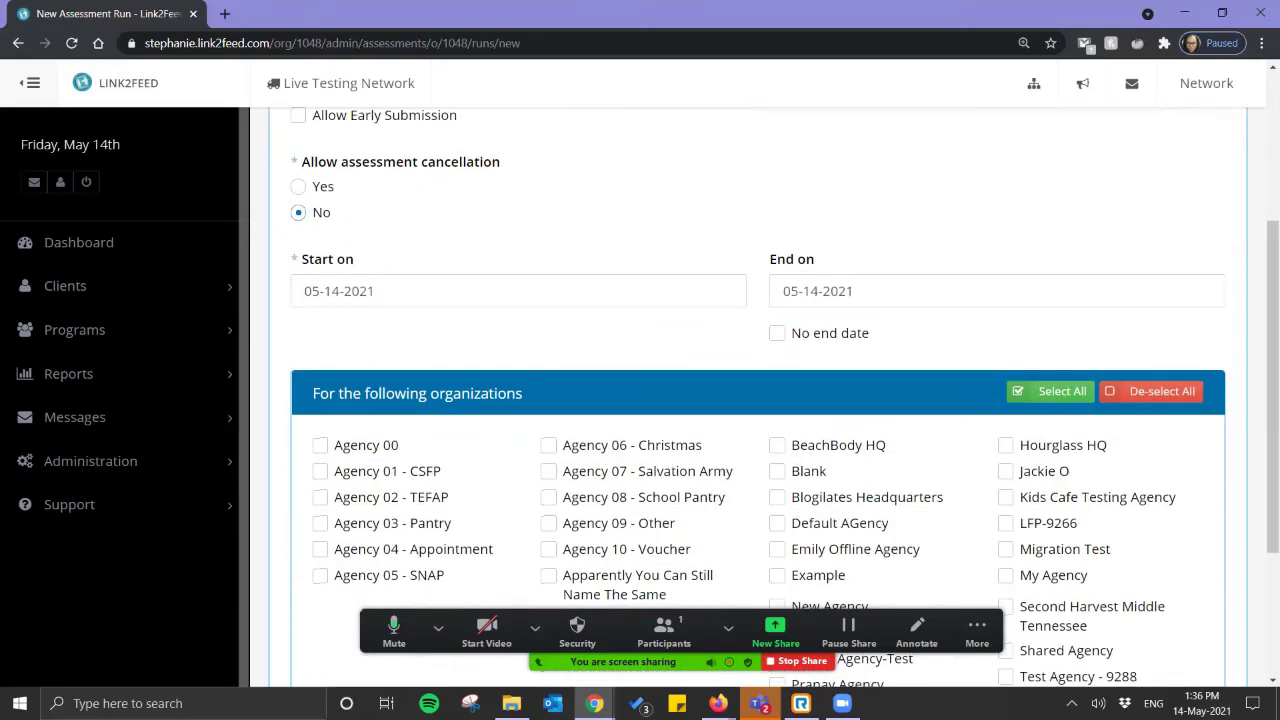
left_click(375, 291)
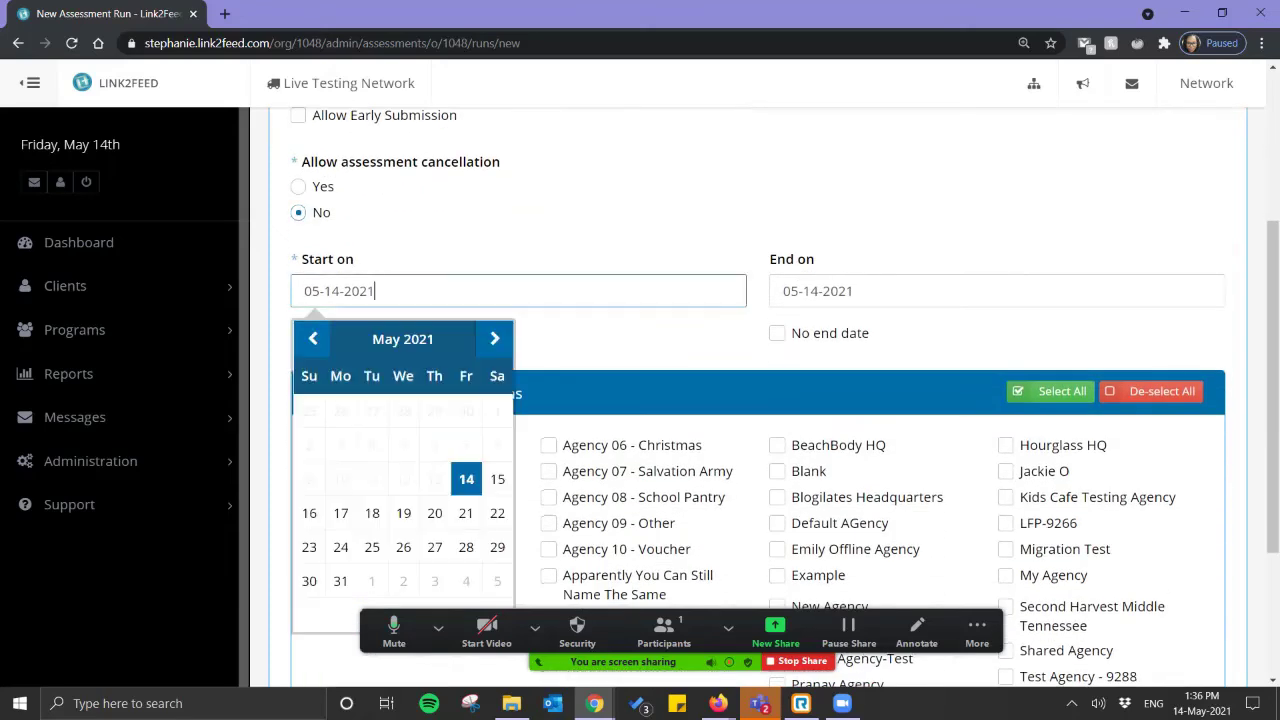
left_click(850, 291)
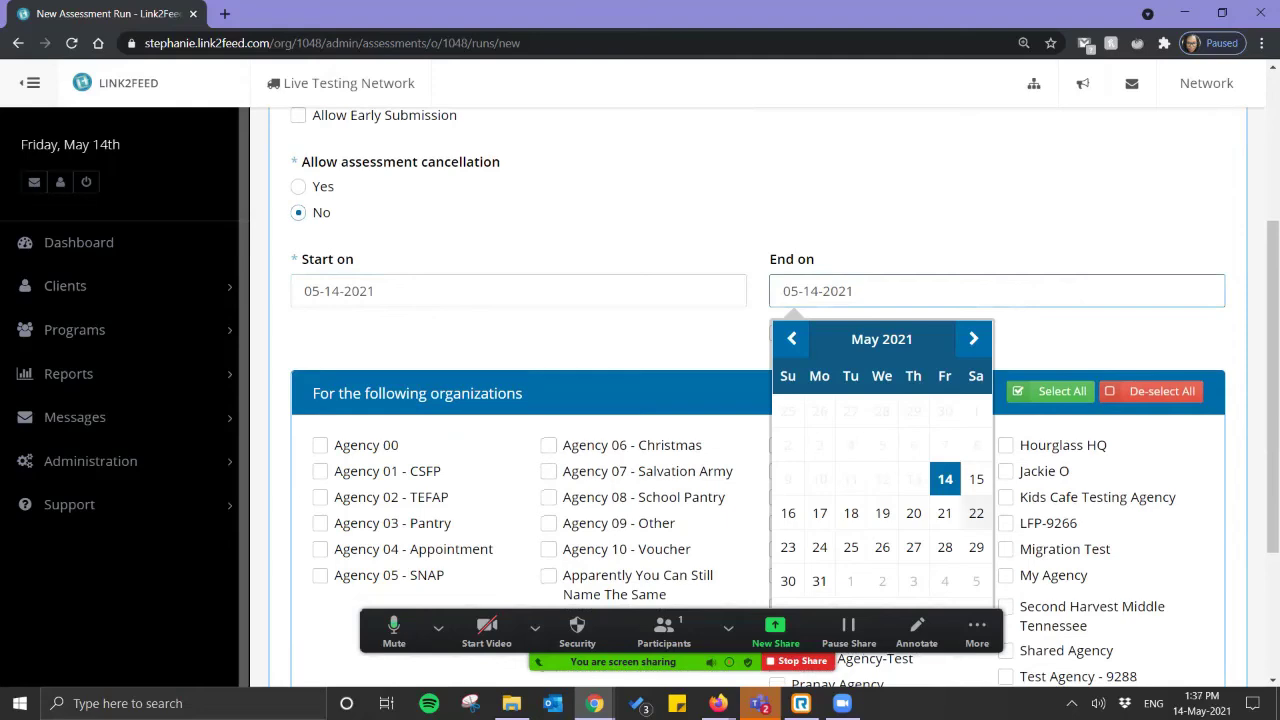
left_click(819, 581)
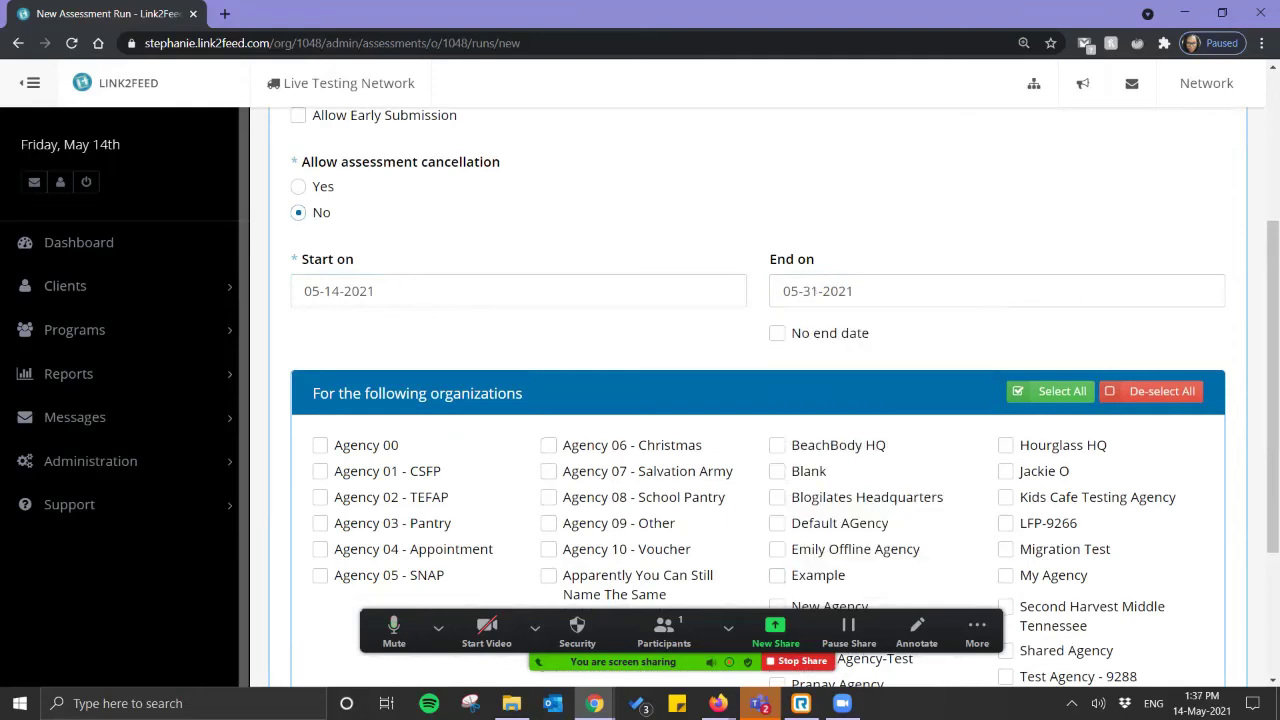
left_click(825, 291)
left_click(973, 339)
left_click(973, 339)
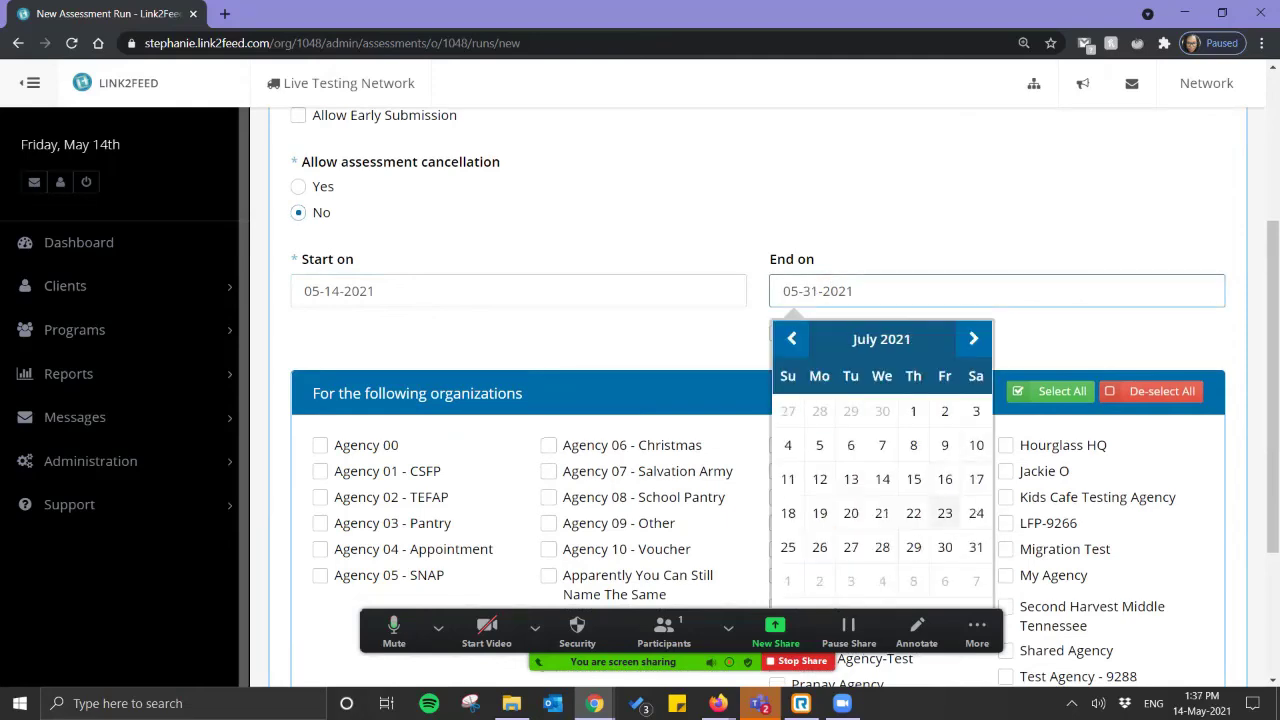
right_click(969, 548)
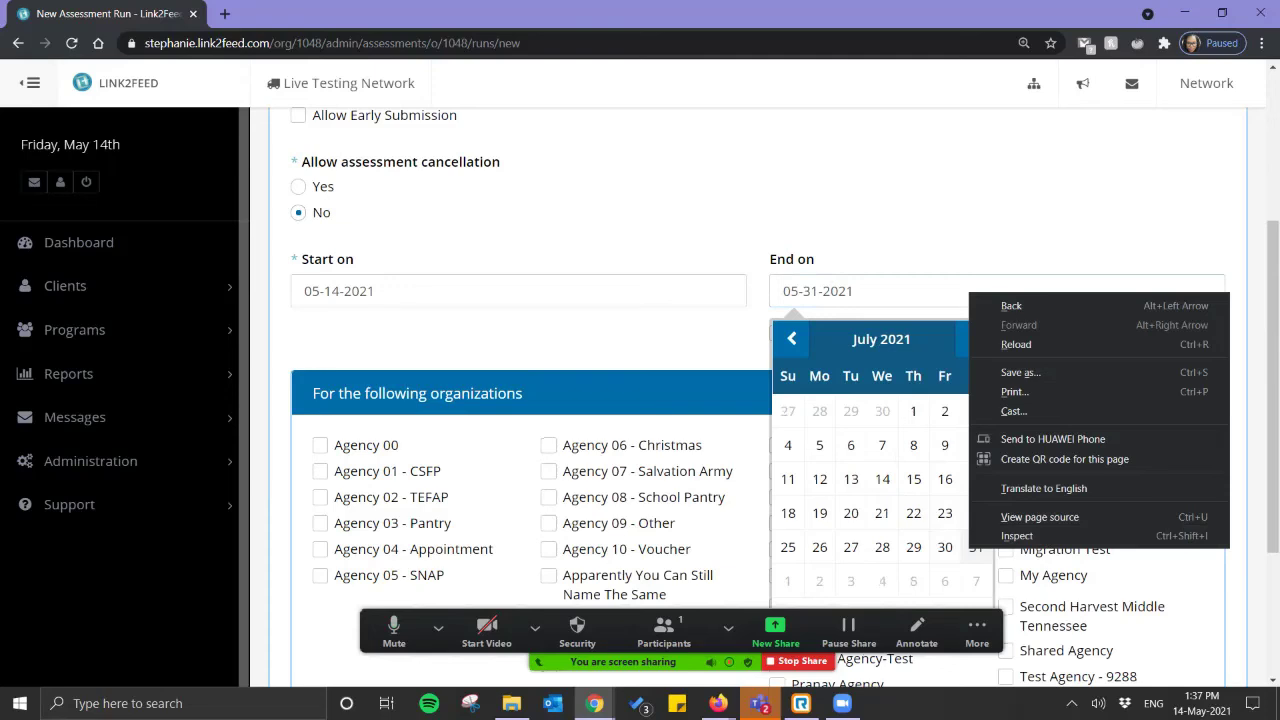
left_click(975, 547)
left_click(975, 547)
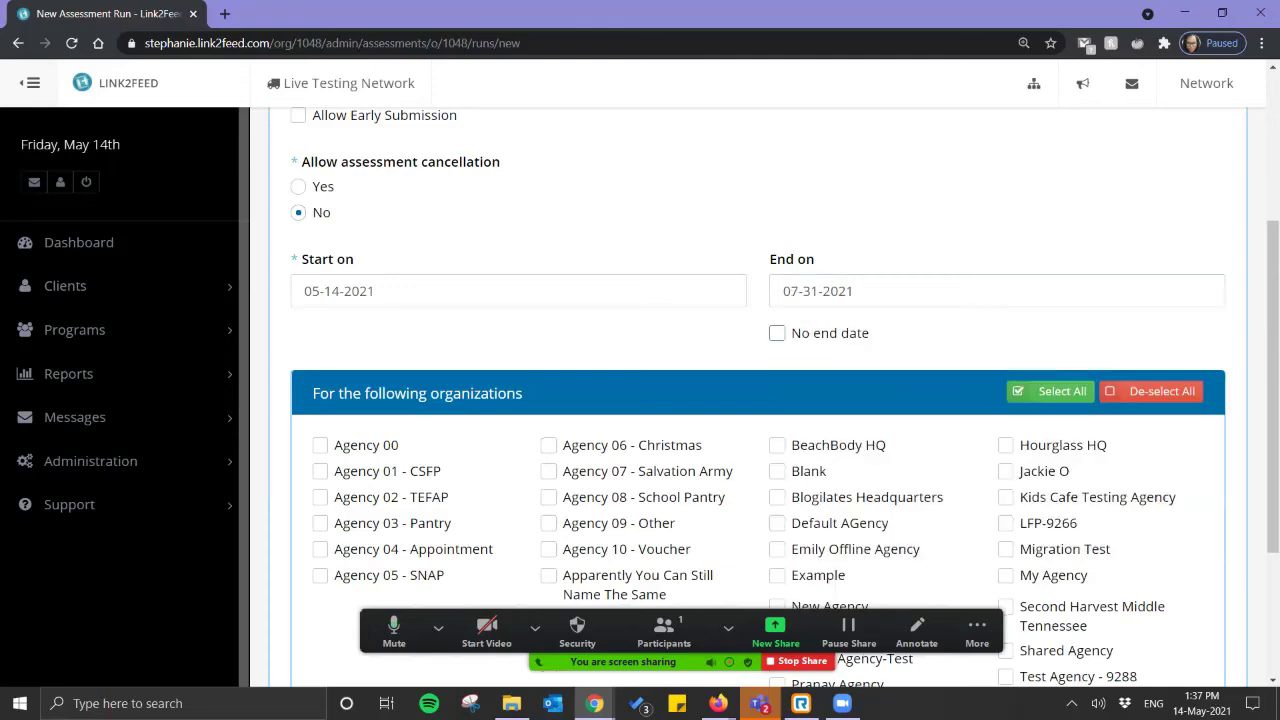
- Assign the assessment run to the organization Agency 03 - Pantry and save the run
scroll(776, 333, "down", 2)
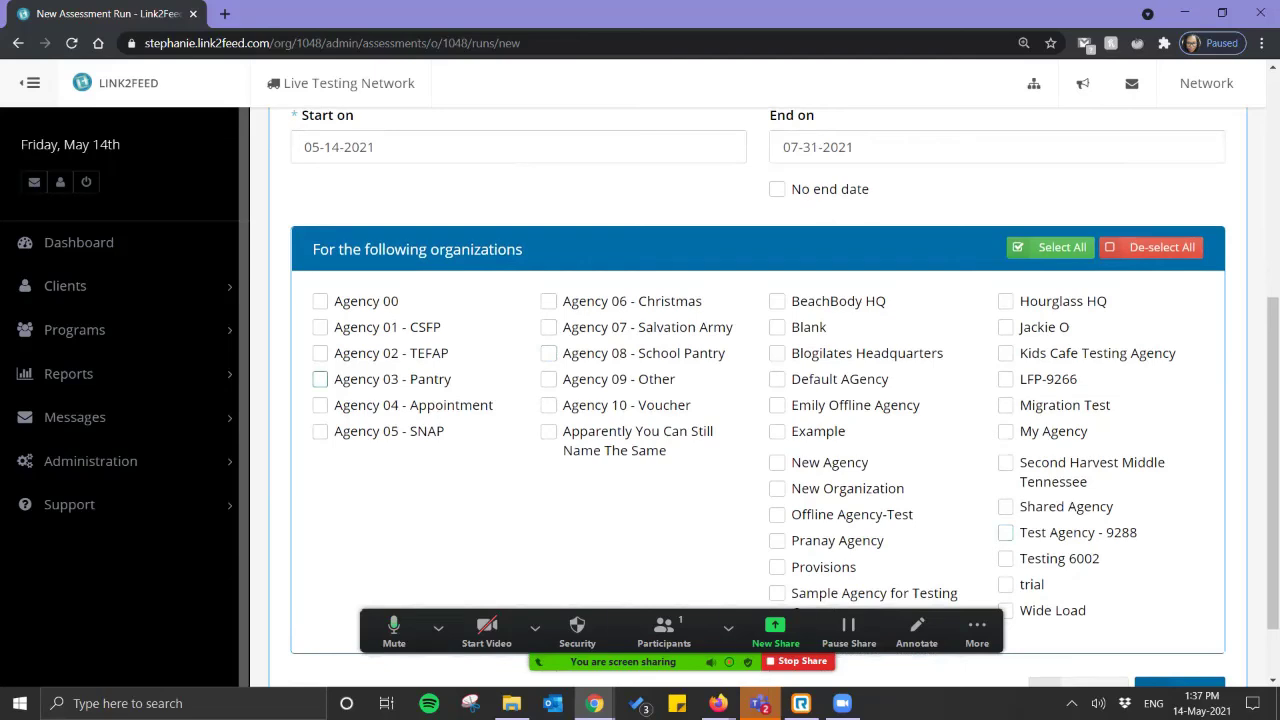
left_click(320, 379)
scroll(1005, 422, "down", 1)
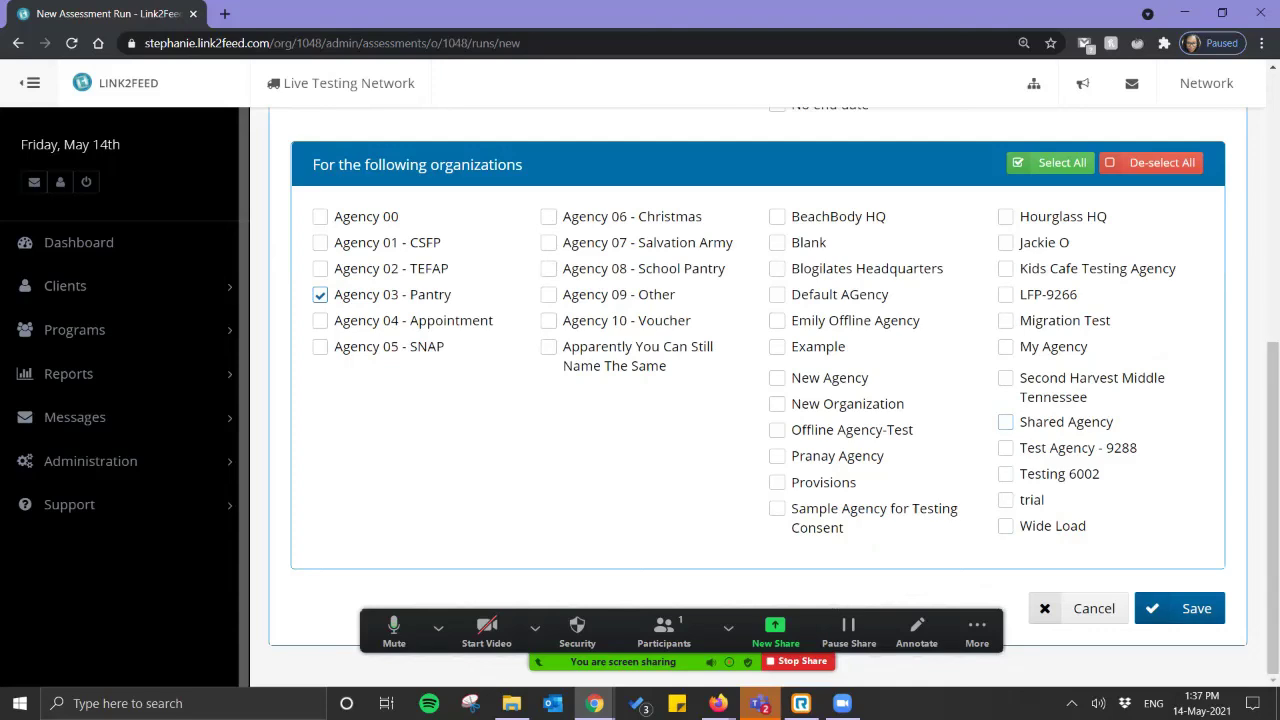
left_click(1180, 608)
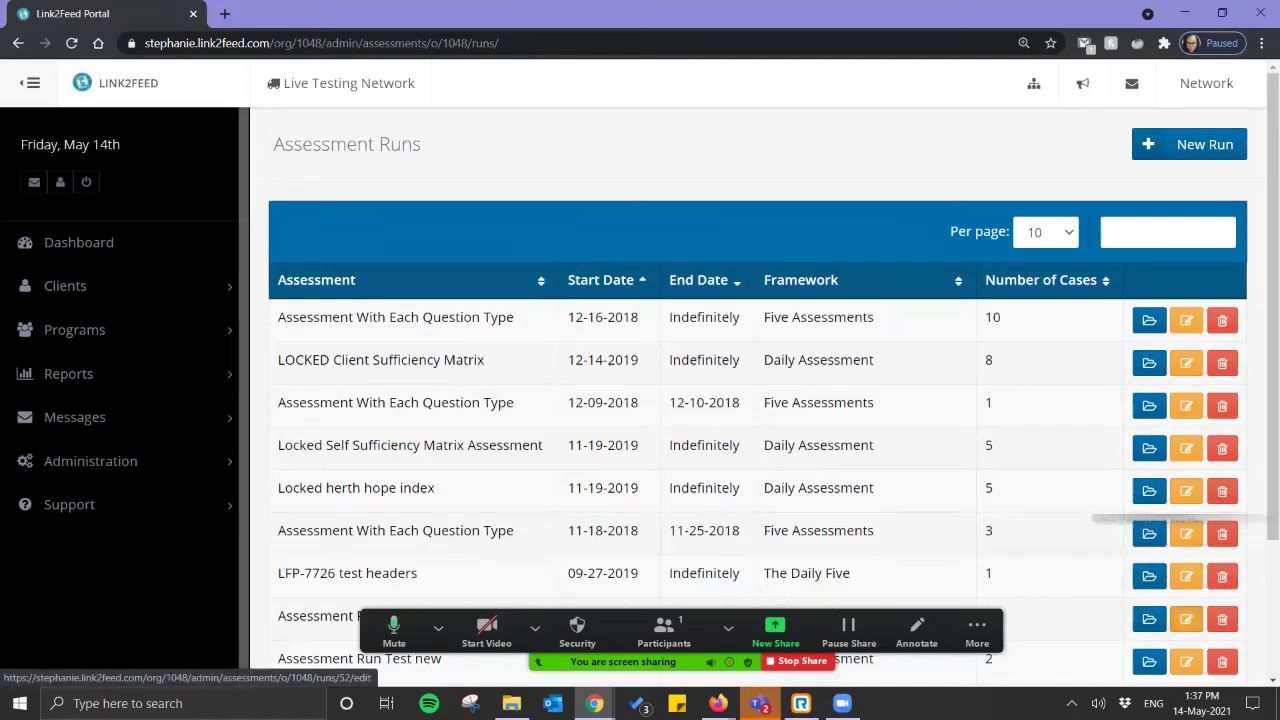
- Search the assessment runs for "ste" and check the new run in the Assessment Manager's run configuration
left_click(1167, 232)
type("ste")
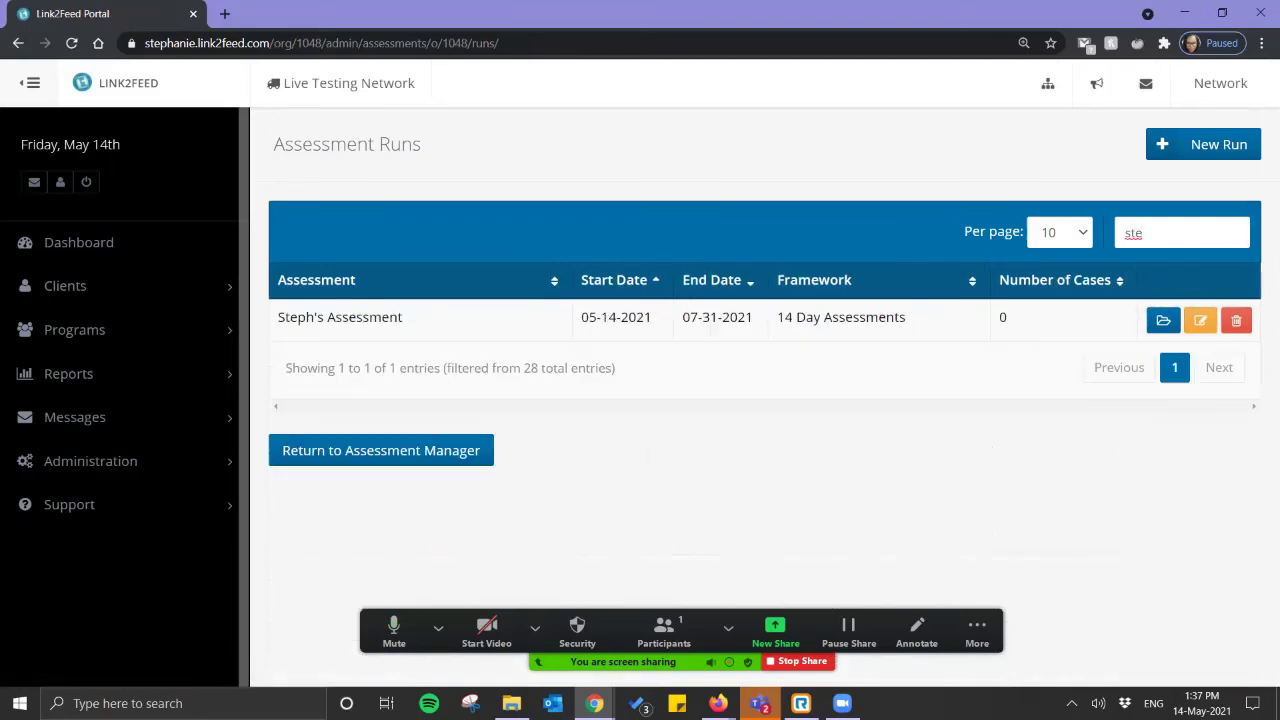
key("alt+Left")
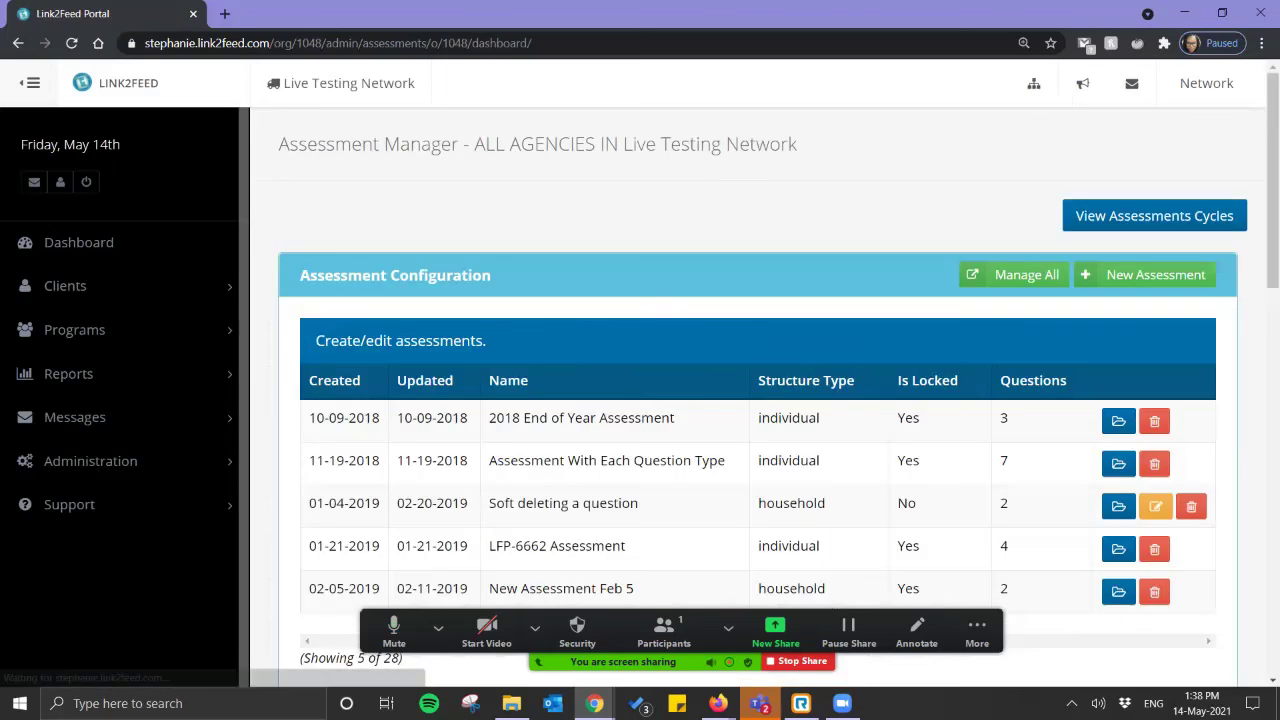
scroll(758, 400, "down", 15)
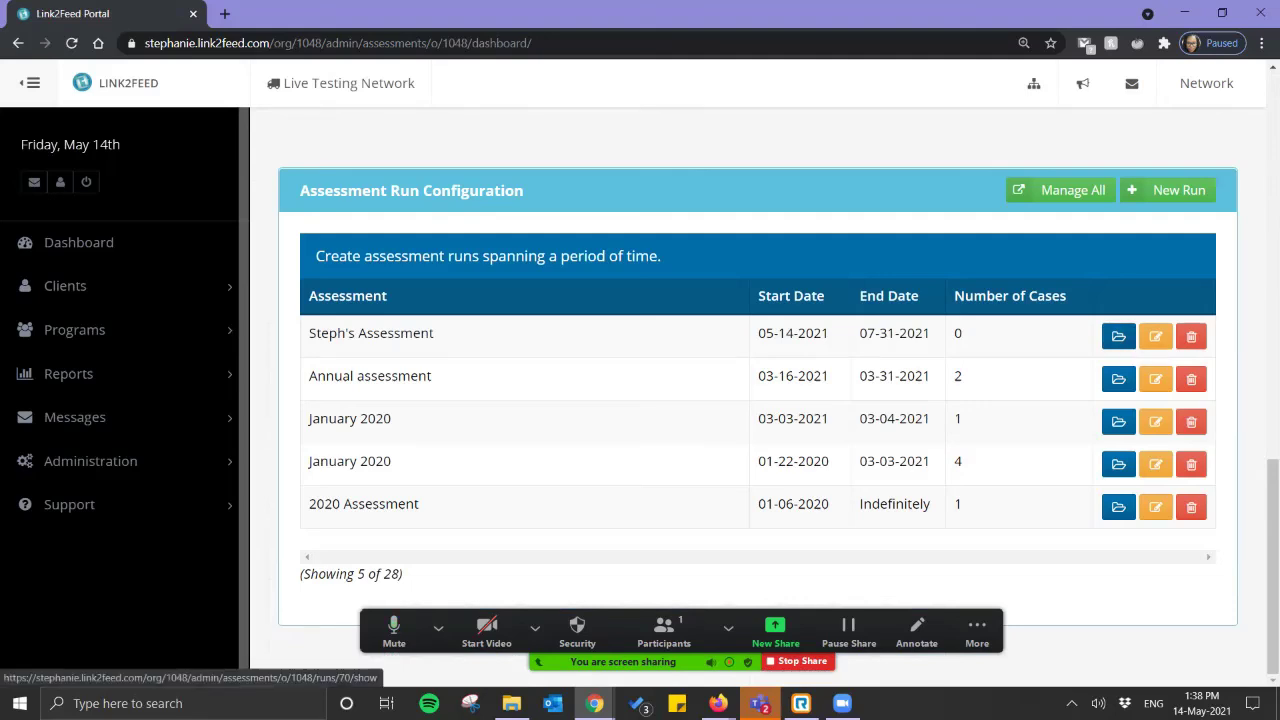
left_click(1119, 336)
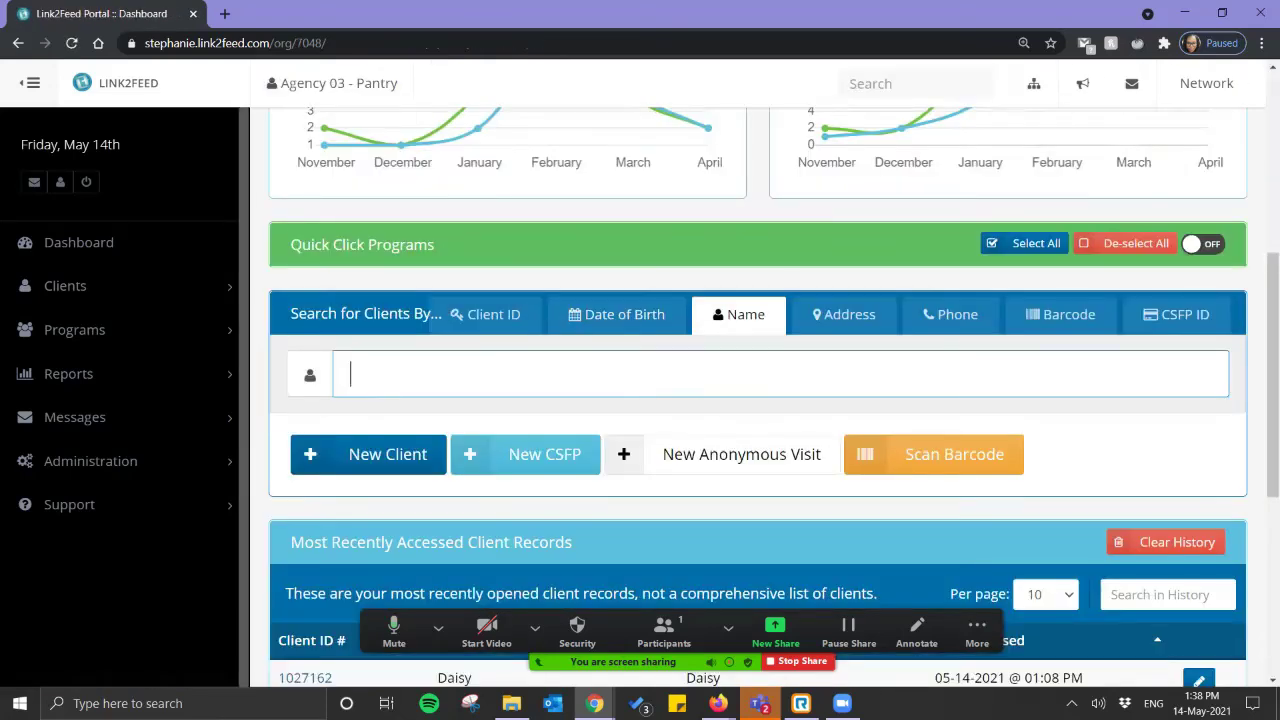
- Find the client by name at Agency 03 - Pantry and open the client's Assess page
scroll(758, 397, "down", 2)
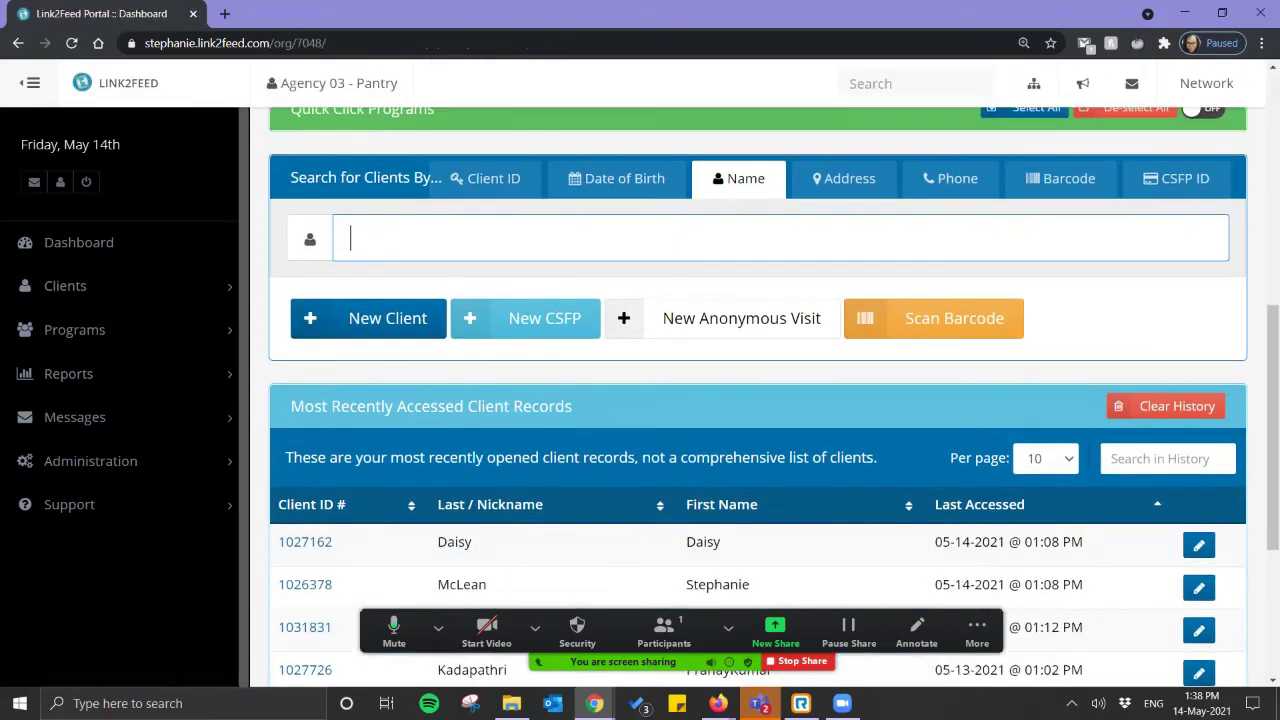
type("dais")
key("Down")
key("Return")
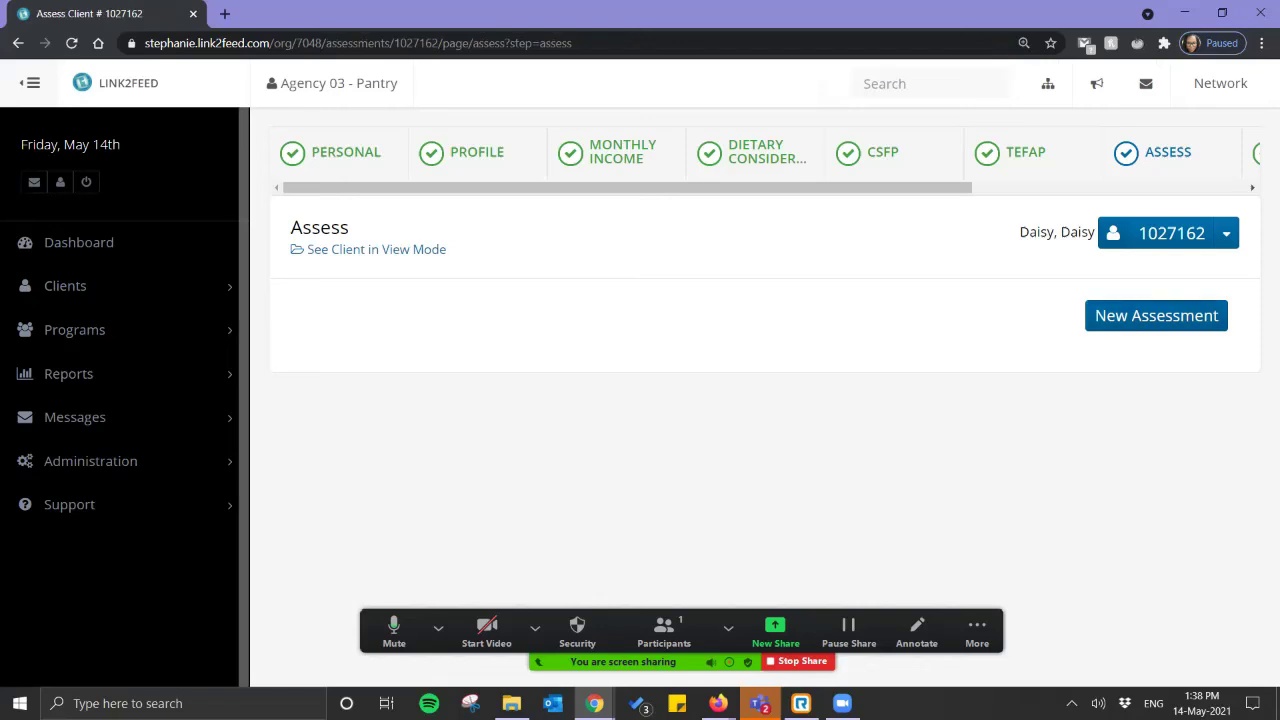
- Start a new assessment for the client and choose the assessment running from 05-14-2021 to 07-31-2021
left_click(1156, 316)
left_click(764, 425)
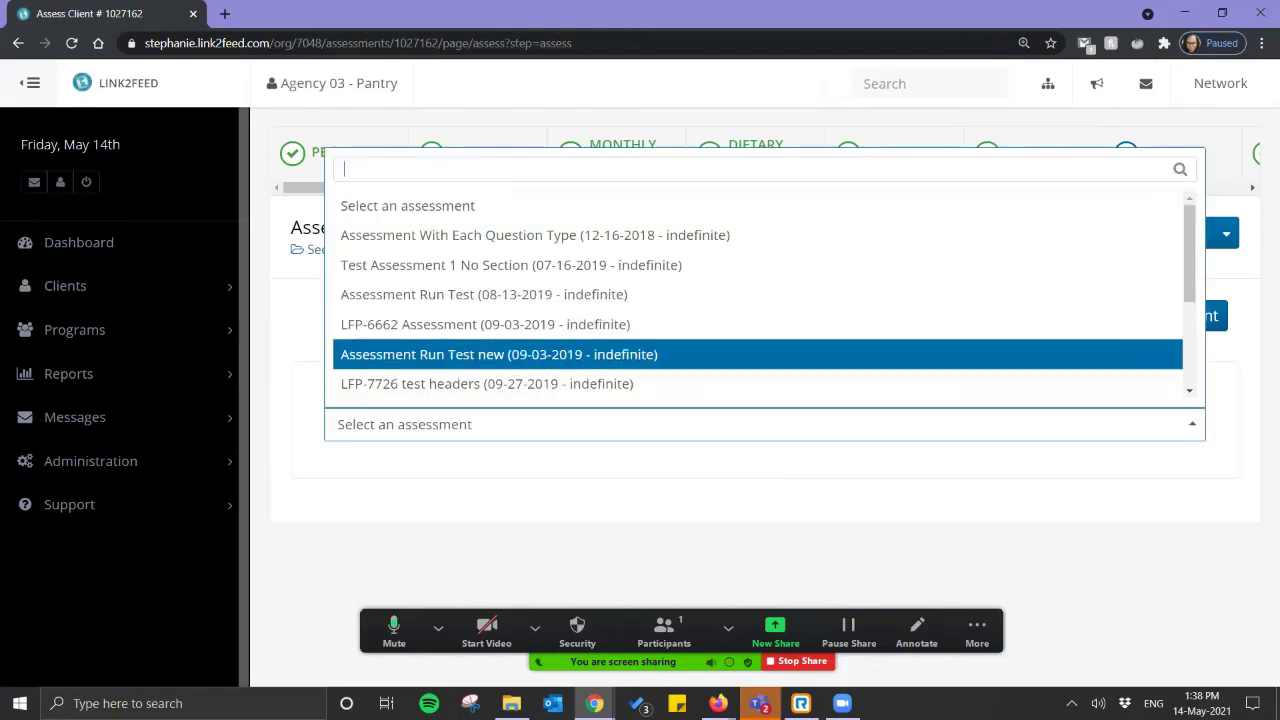
scroll(764, 295, "down", 2)
scroll(764, 295, "down", 1)
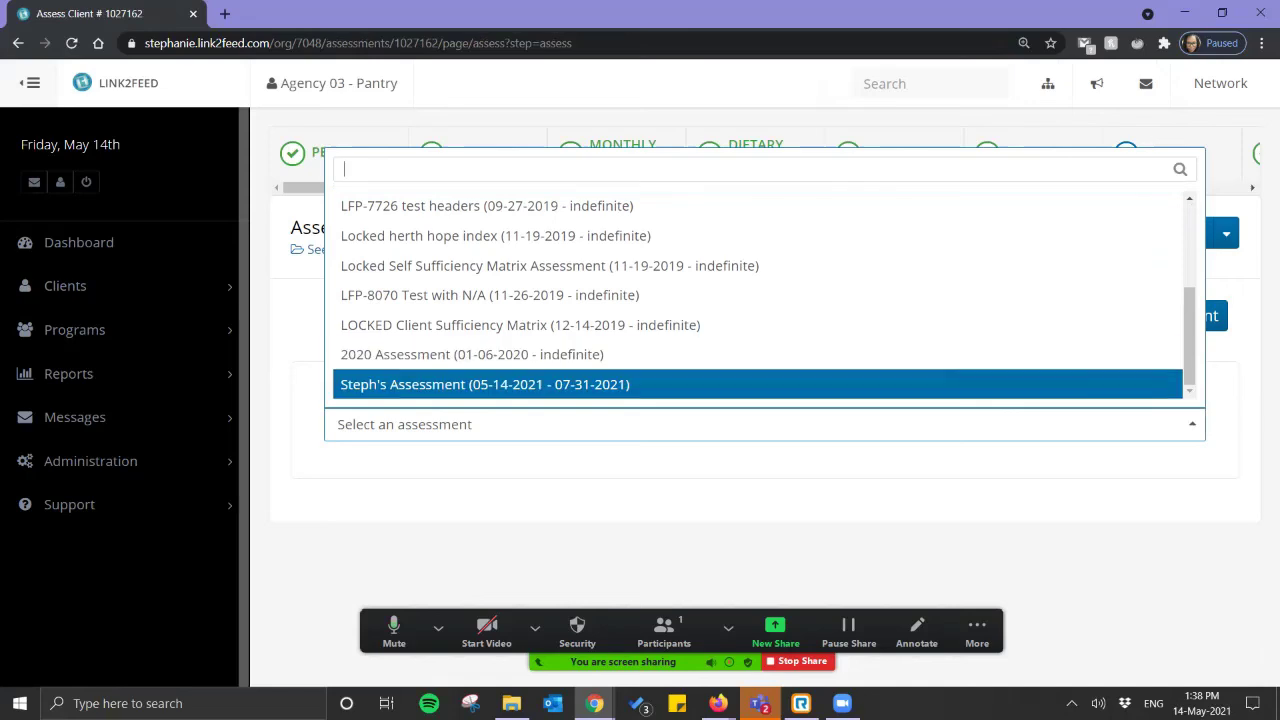
key("Return")
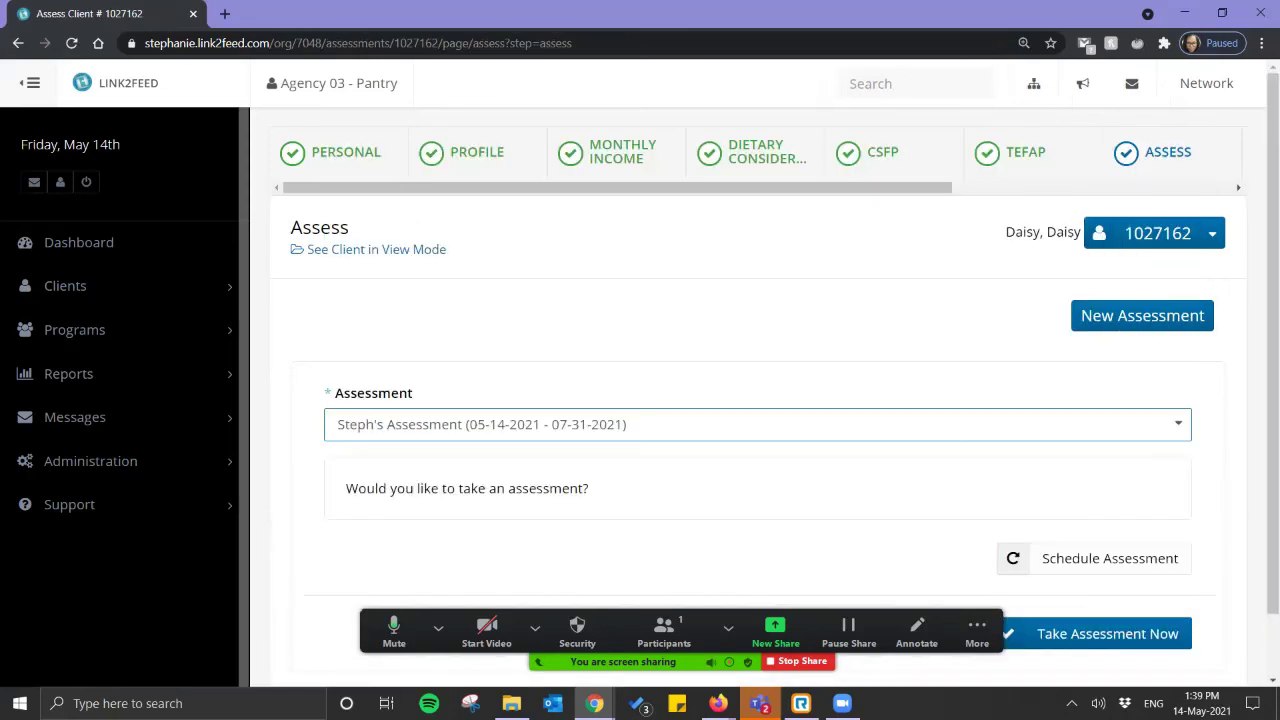
- Take the selected assessment now for the client and answer Yes to the yes/no question
scroll(758, 390, "down", 1)
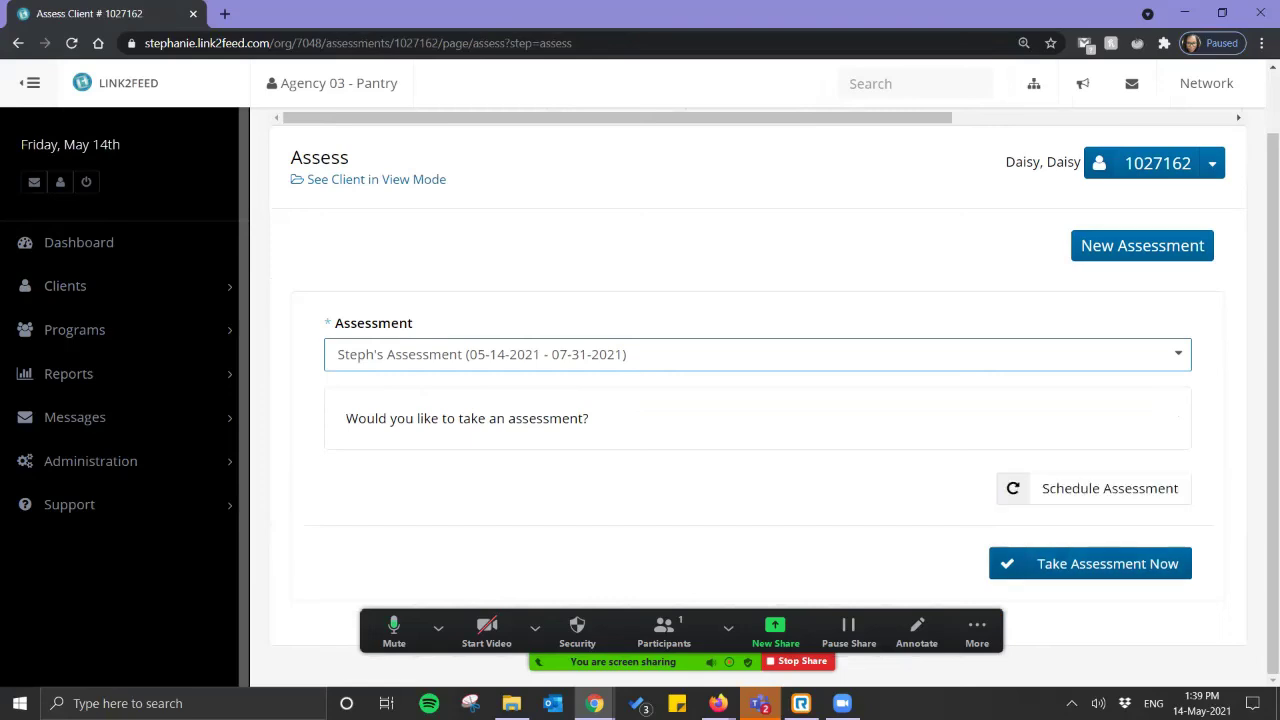
left_click(1090, 564)
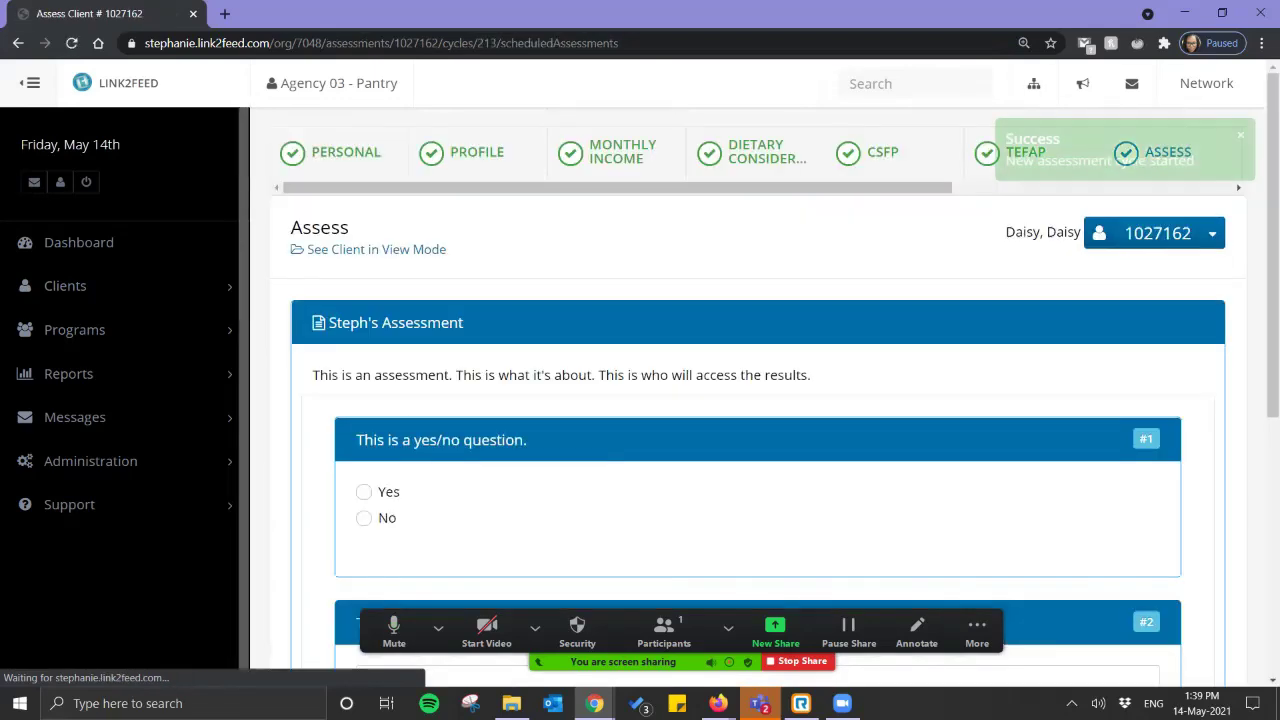
scroll(757, 400, "down", 1)
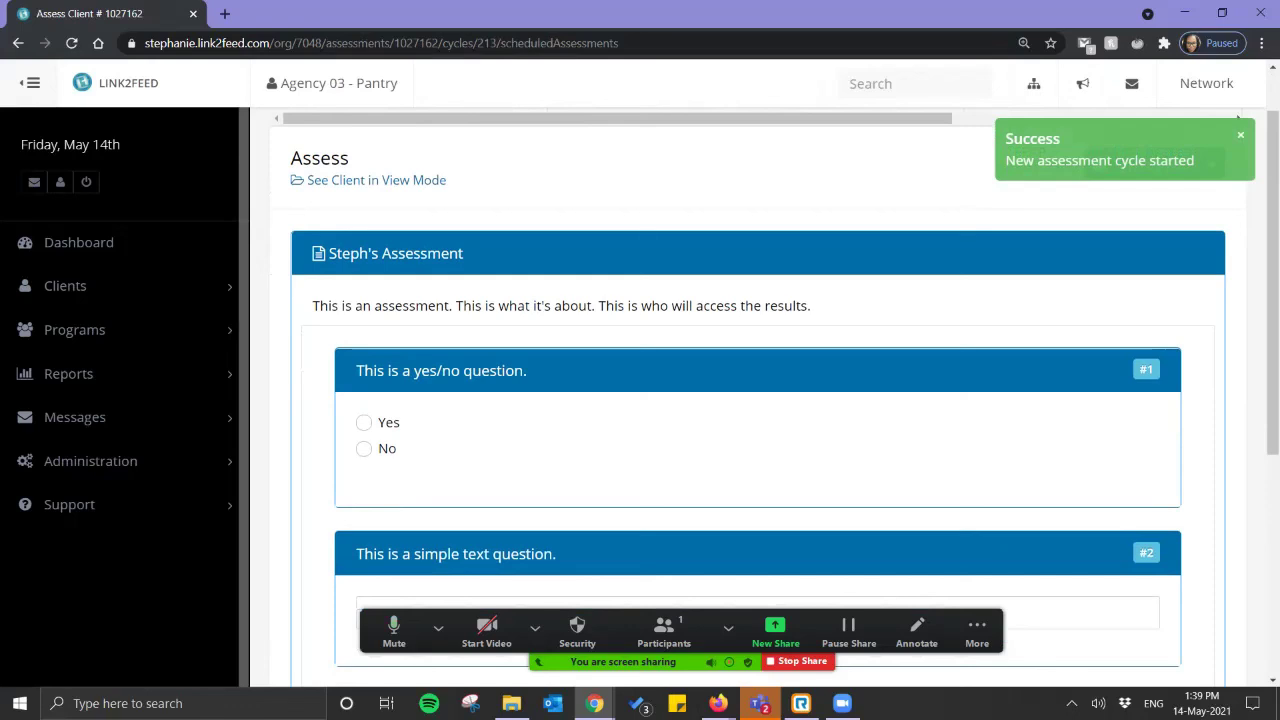
scroll(364, 314, "down", 2)
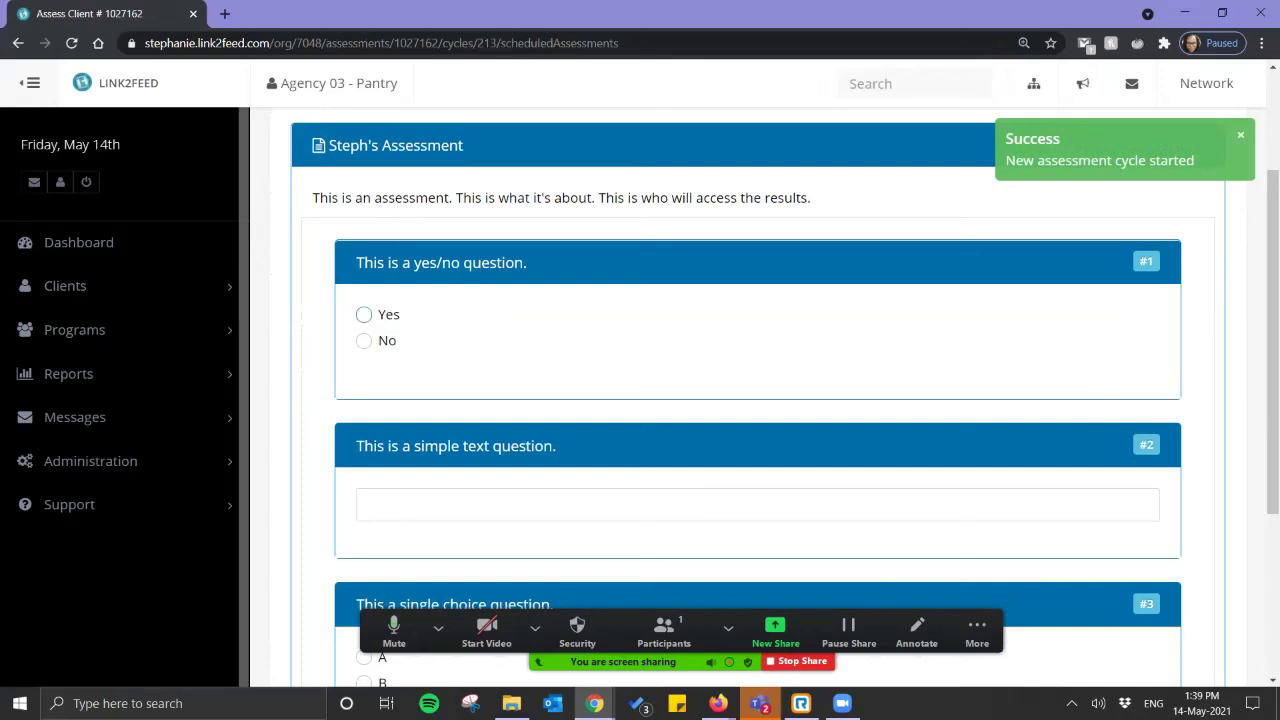
left_click(364, 314)
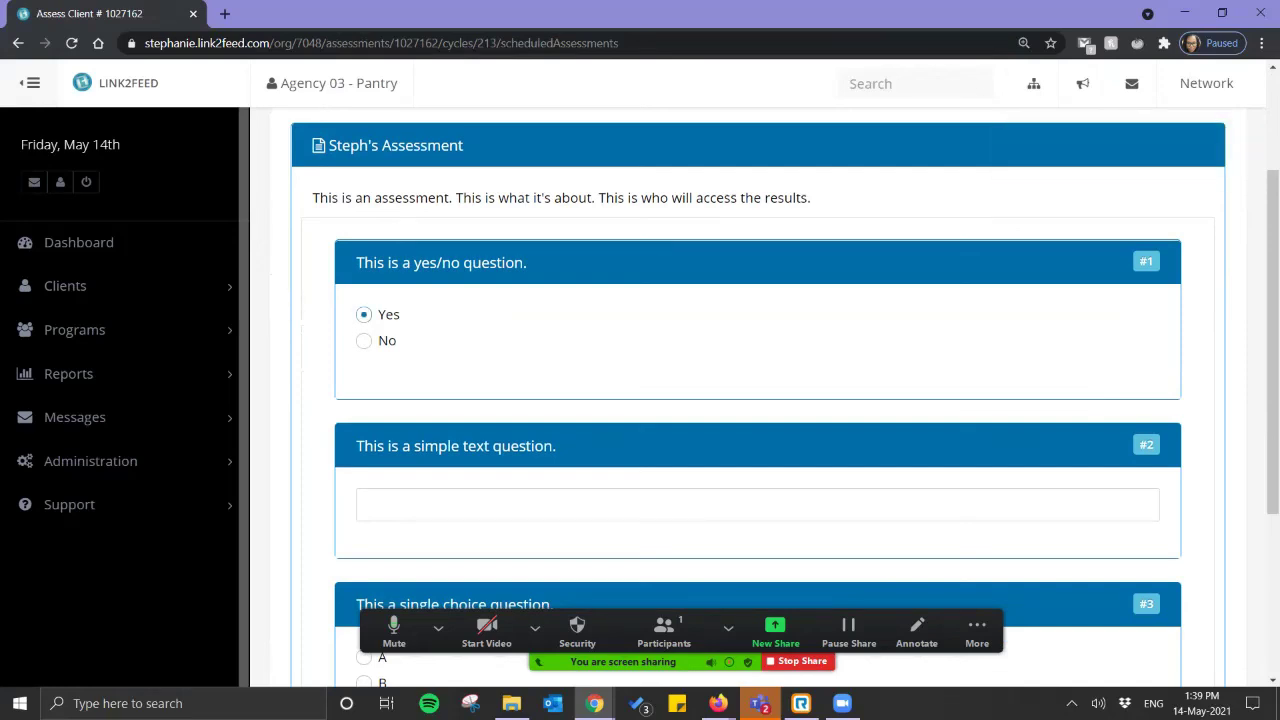
- Choose Not Applicable for the single choice question and try to save the assessment with the simple text question left blank
left_click(370, 504)
type("T")
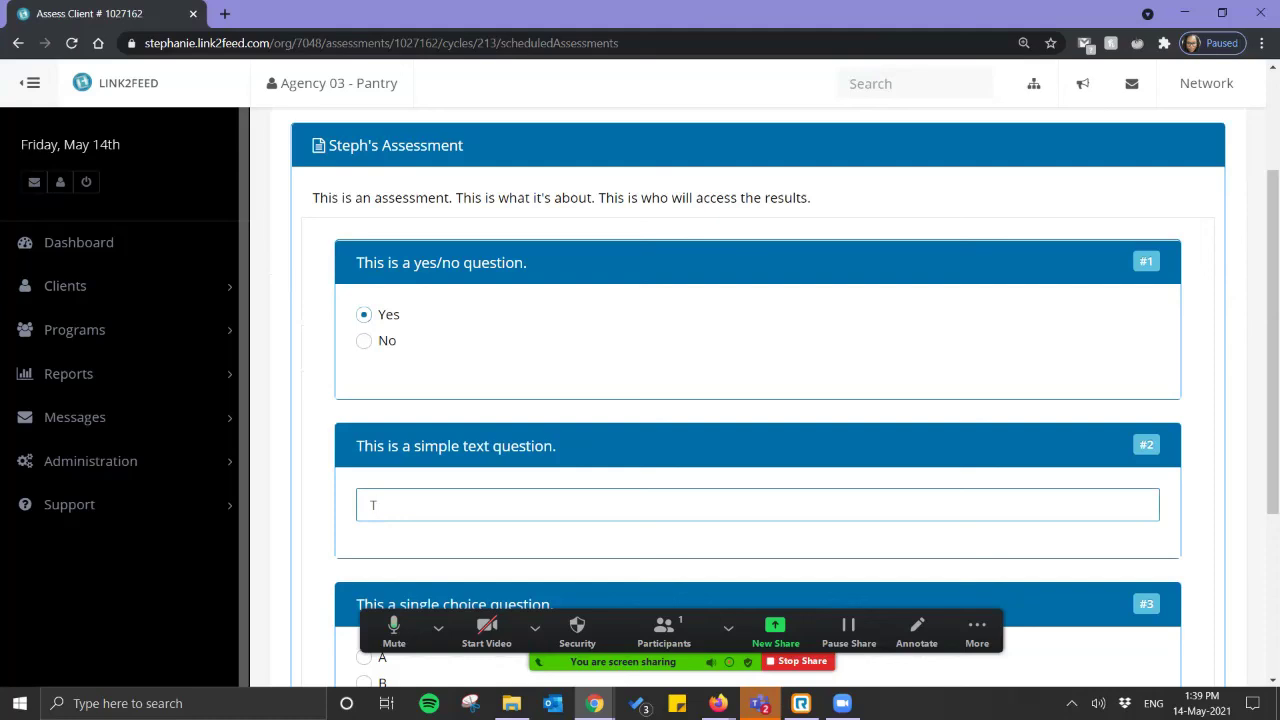
scroll(758, 400, "down", 3)
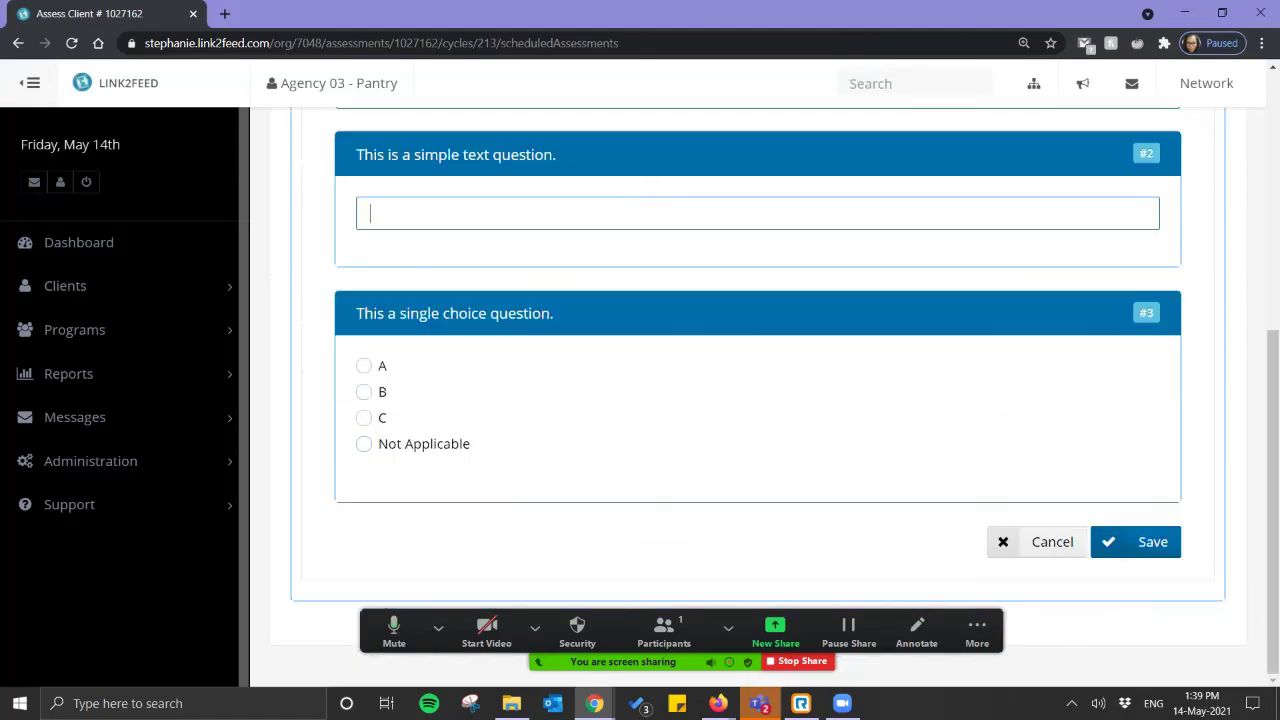
left_click(363, 443)
left_click(1140, 541)
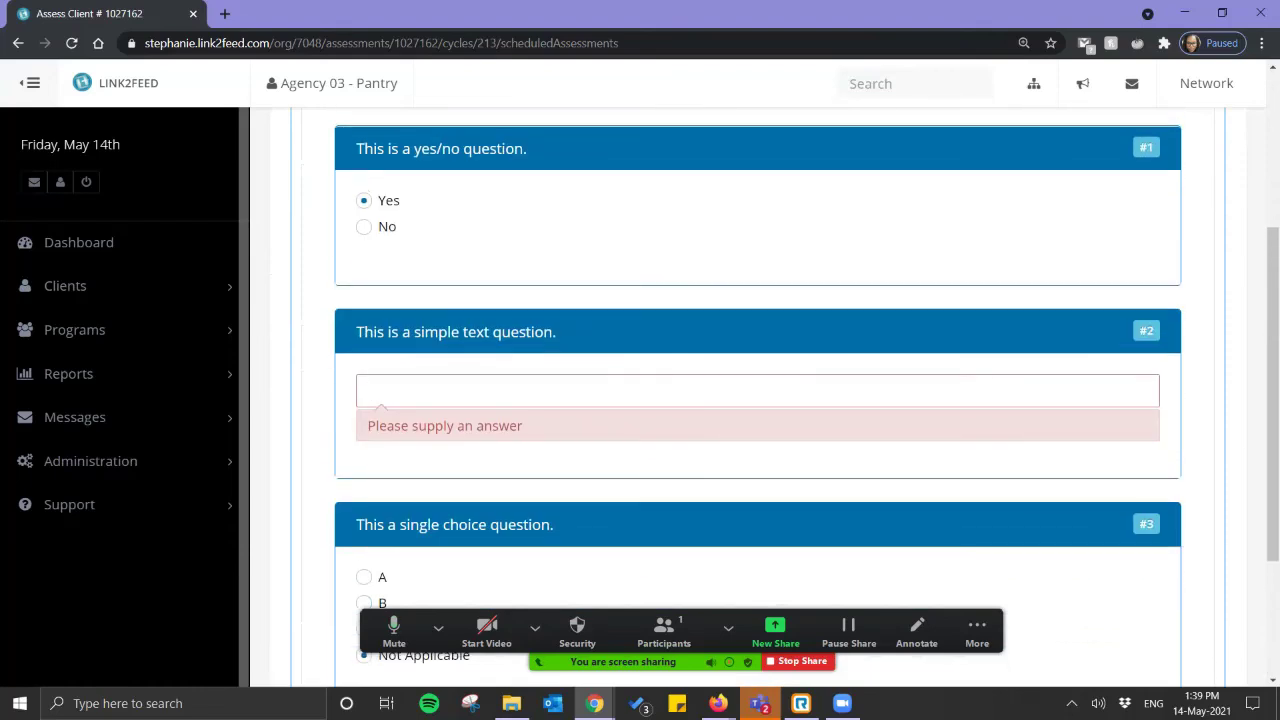
- Enter "Text" as the answer to the simple text question and save the assessment
type("Text")
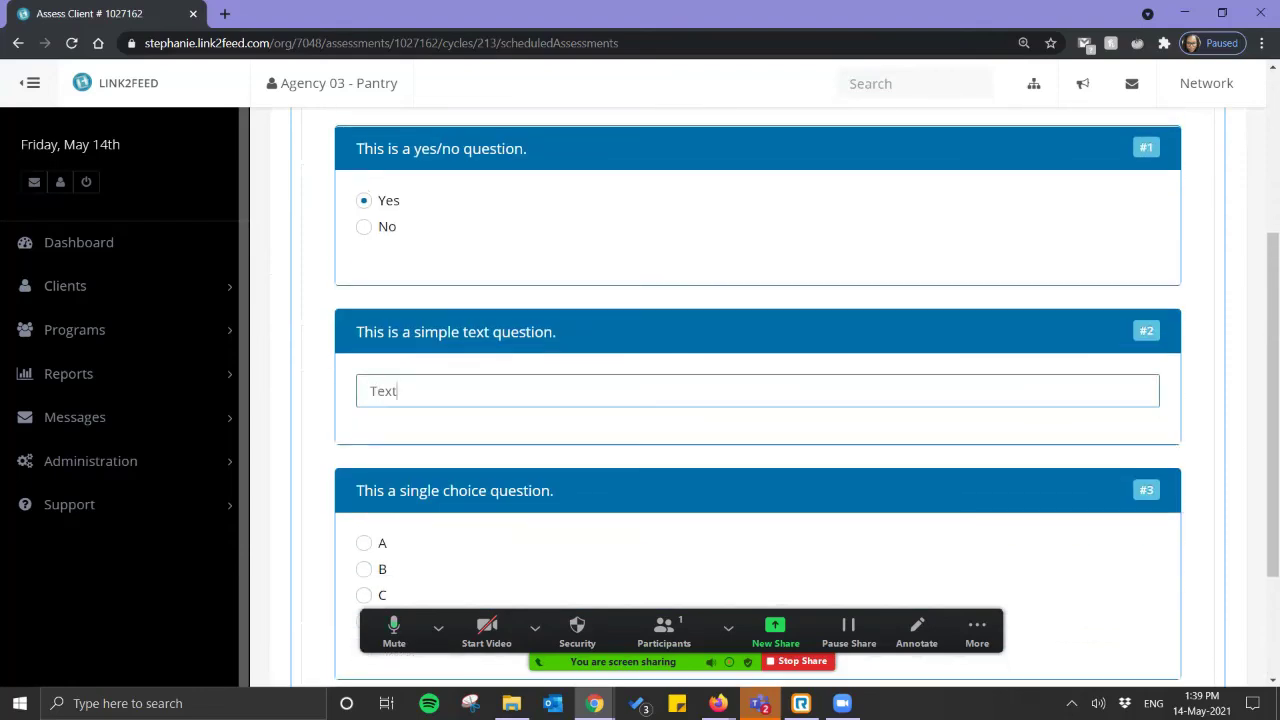
scroll(760, 400, "down", 2)
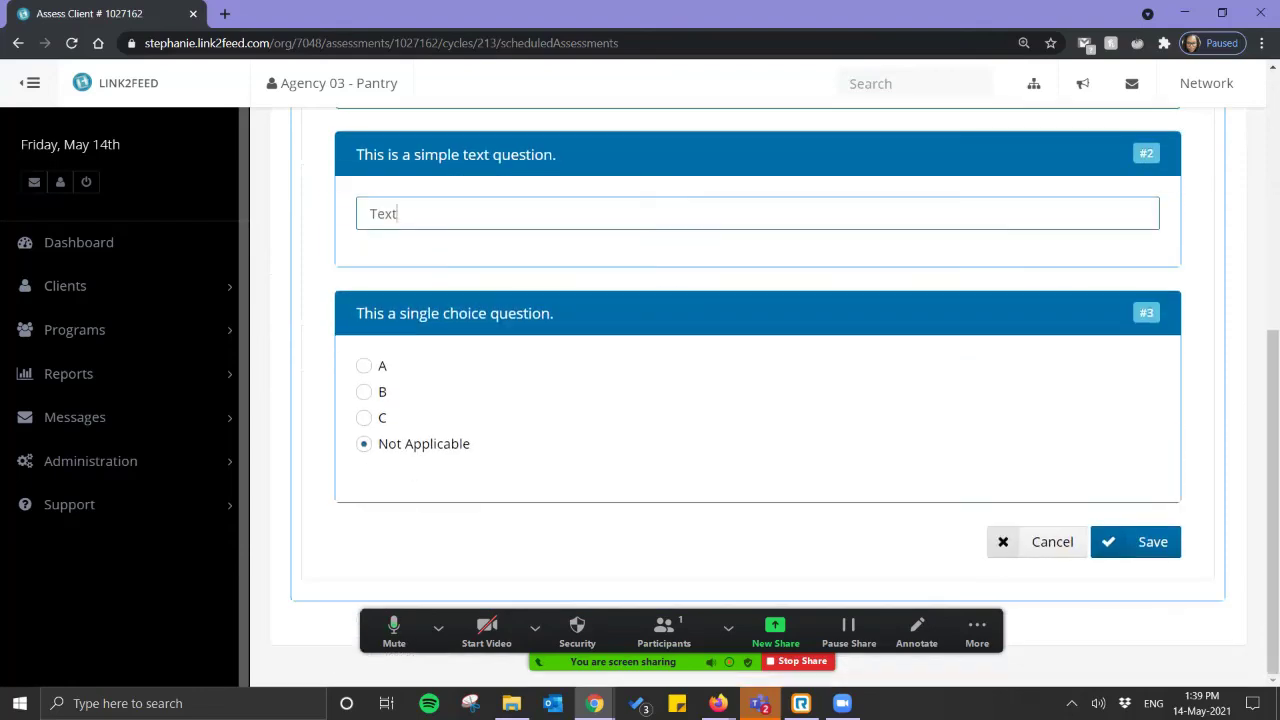
left_click(1140, 541)
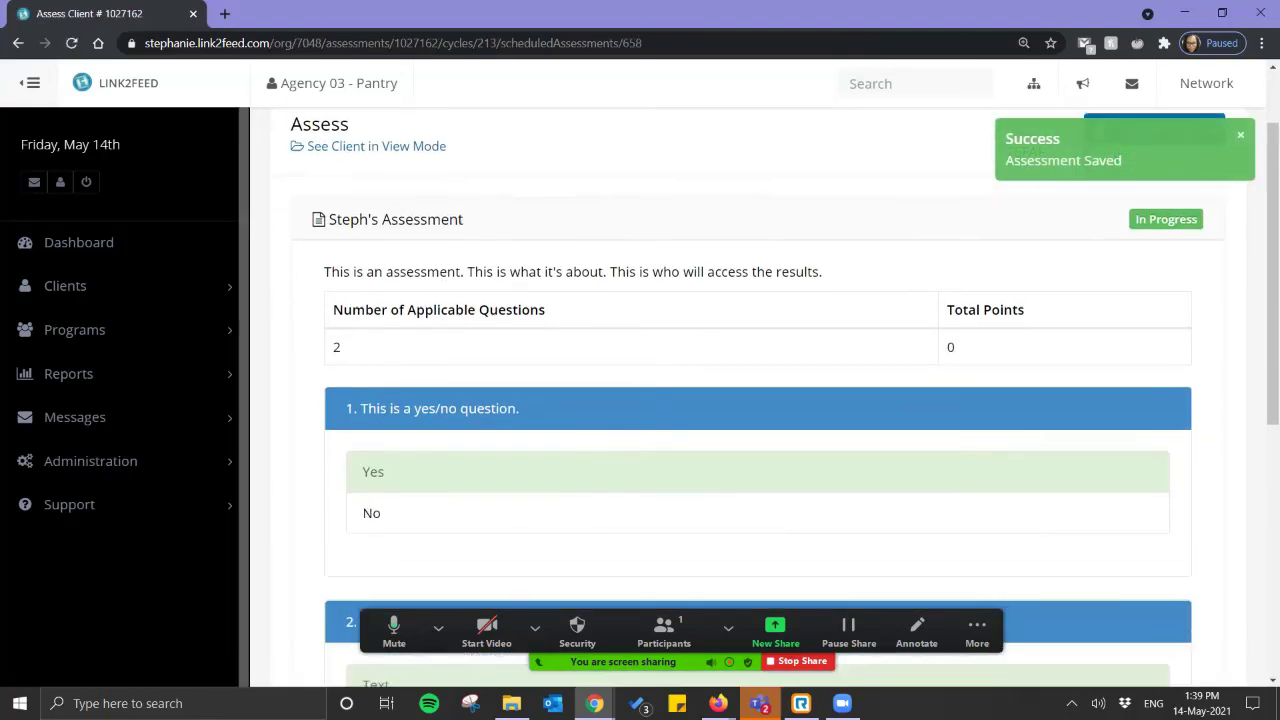
- Review the saved assessment's status, applicable questions, total points and the chosen answer to each question
scroll(760, 400, "down", 5)
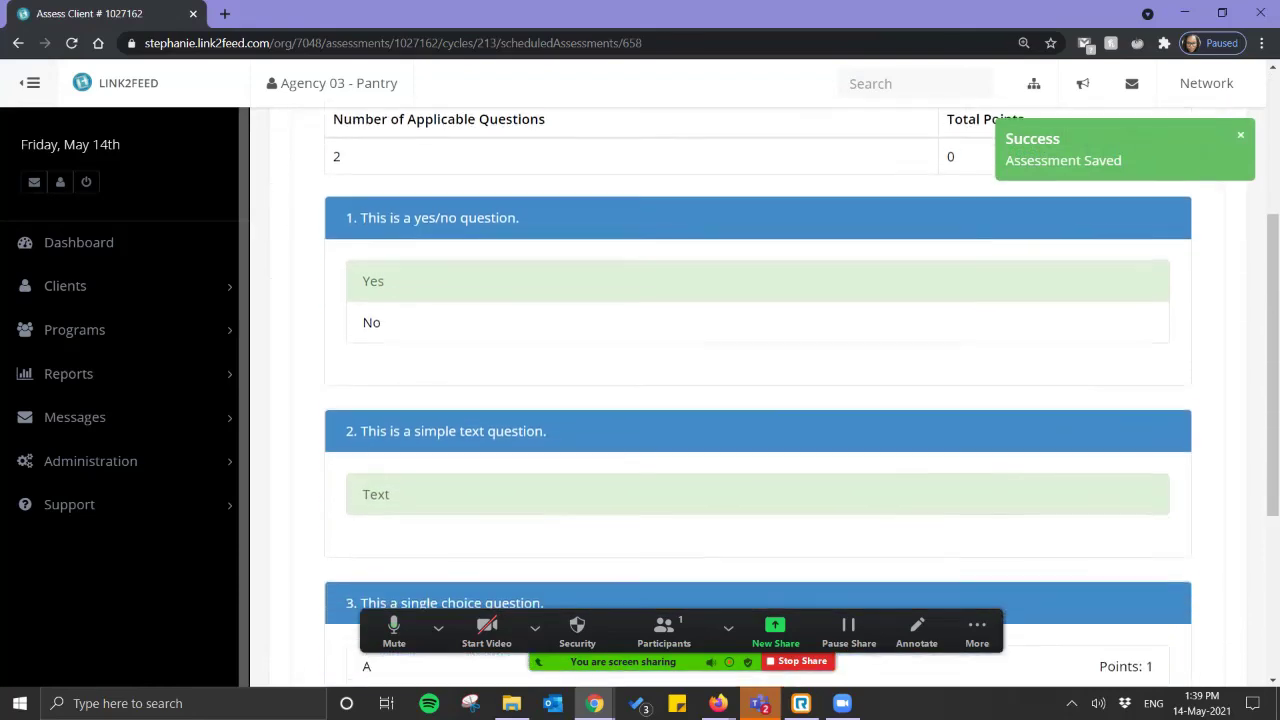
scroll(760, 400, "down", 3)
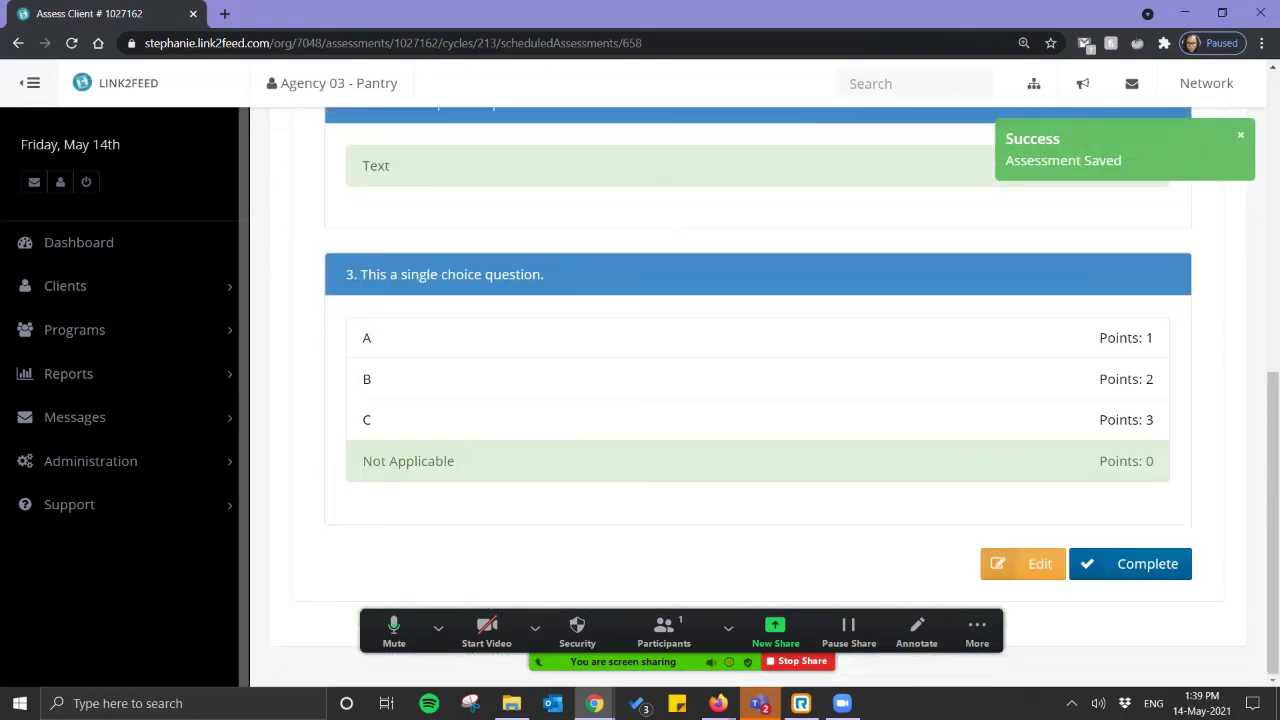
scroll(760, 400, "up", 8)
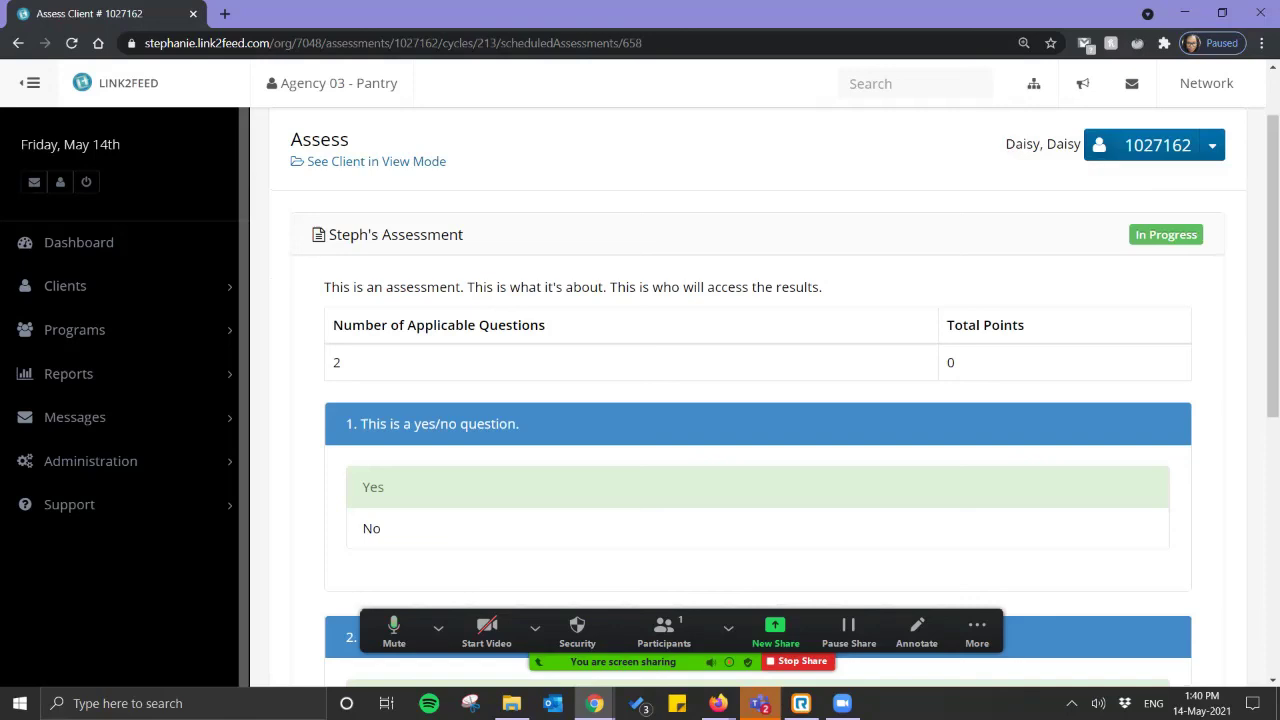
scroll(760, 400, "down", 3)
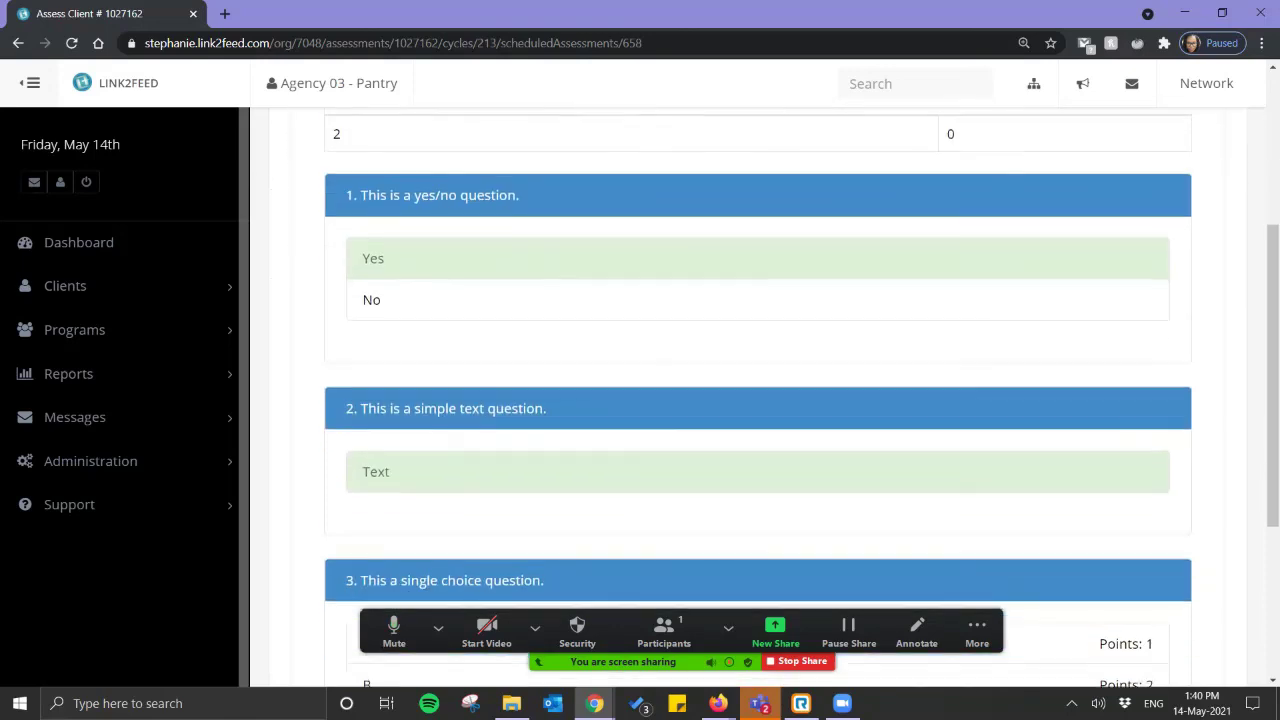
scroll(760, 400, "up", 3)
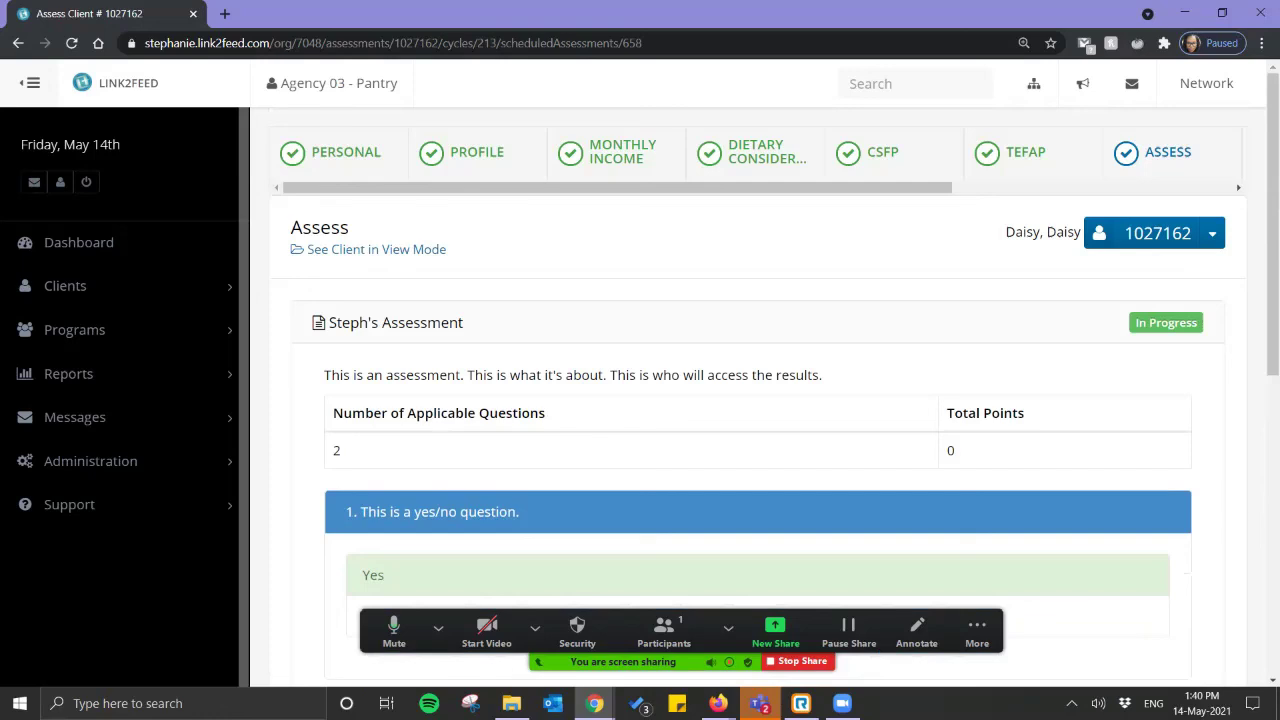
scroll(760, 400, "down", 5)
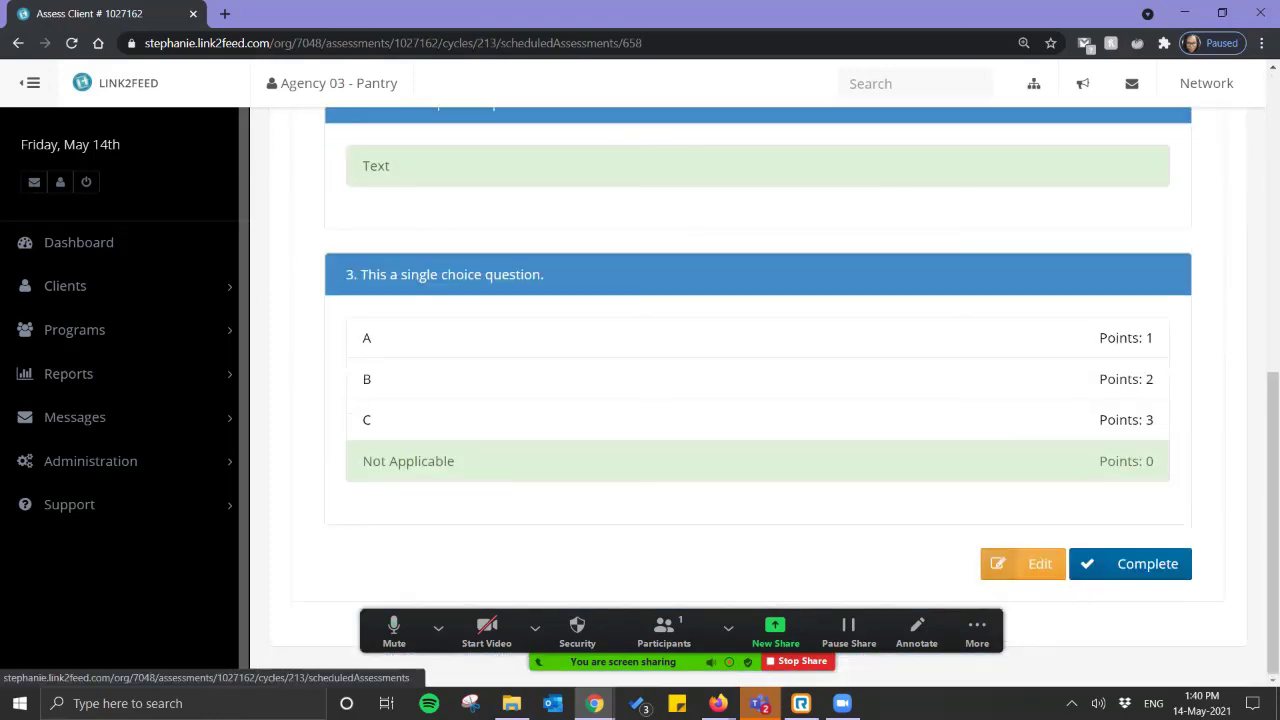
scroll(760, 400, "up", 4)
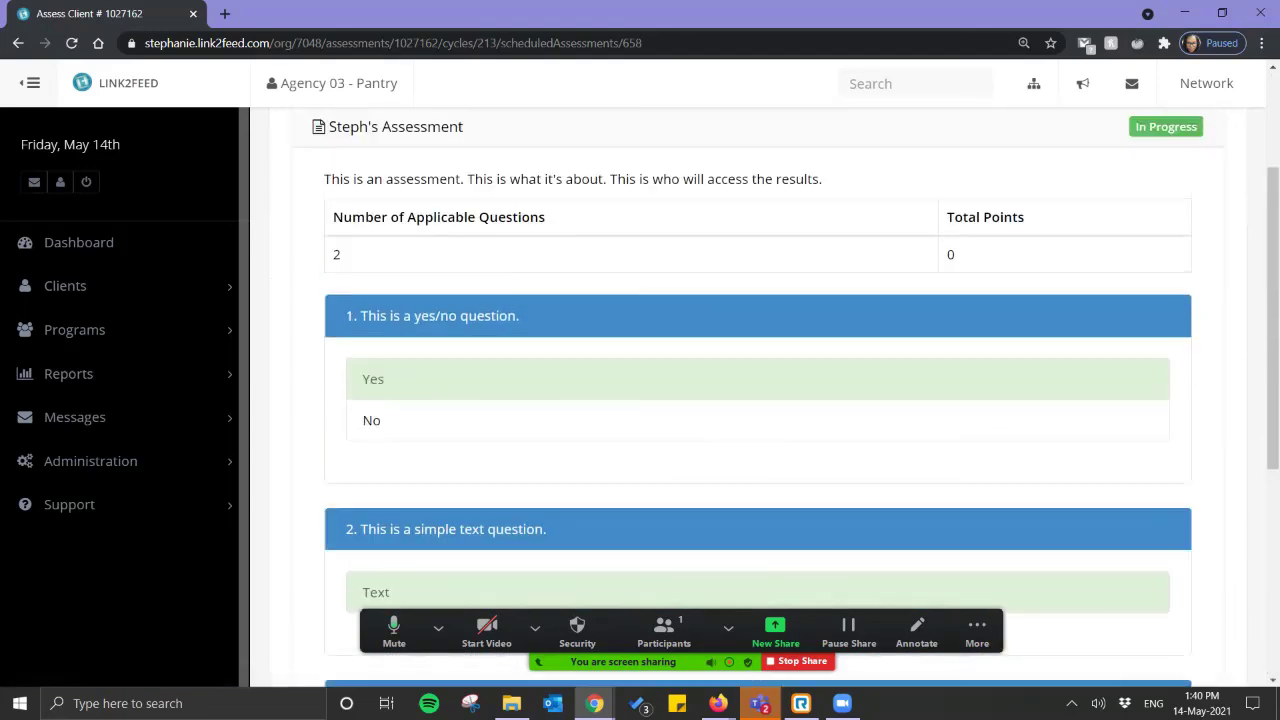
scroll(760, 400, "down", 1)
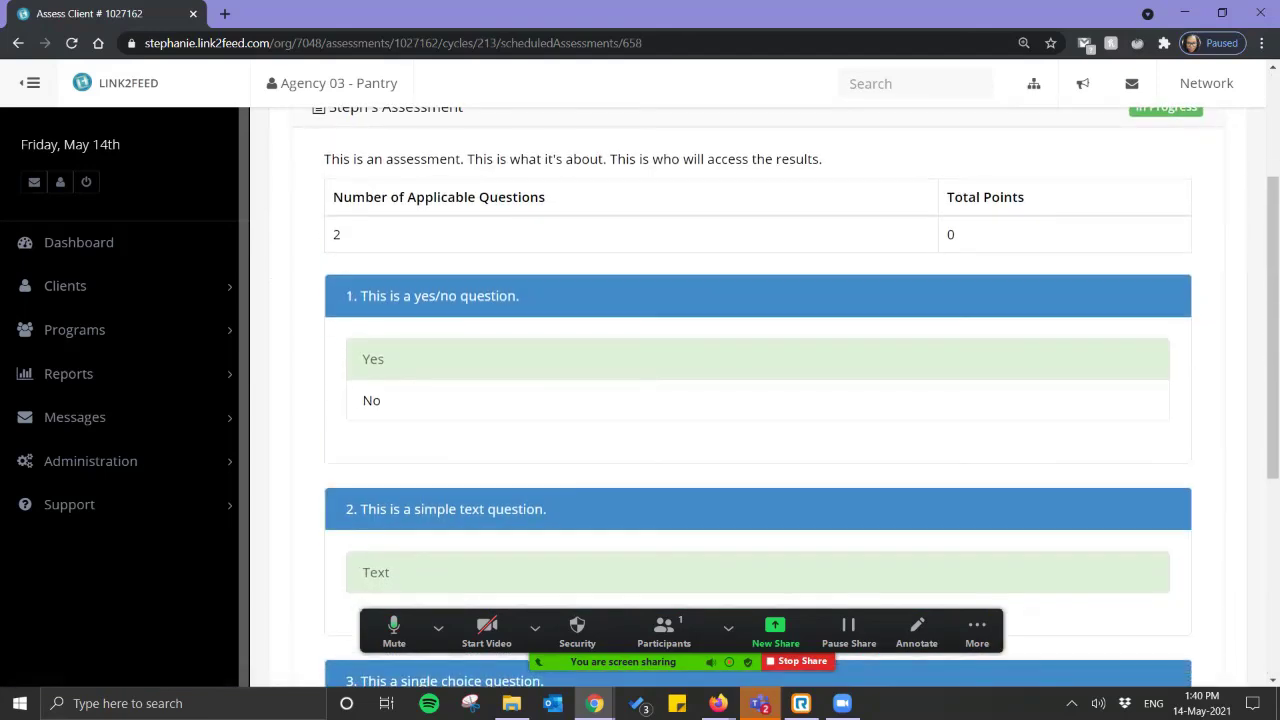
scroll(760, 400, "down", 4)
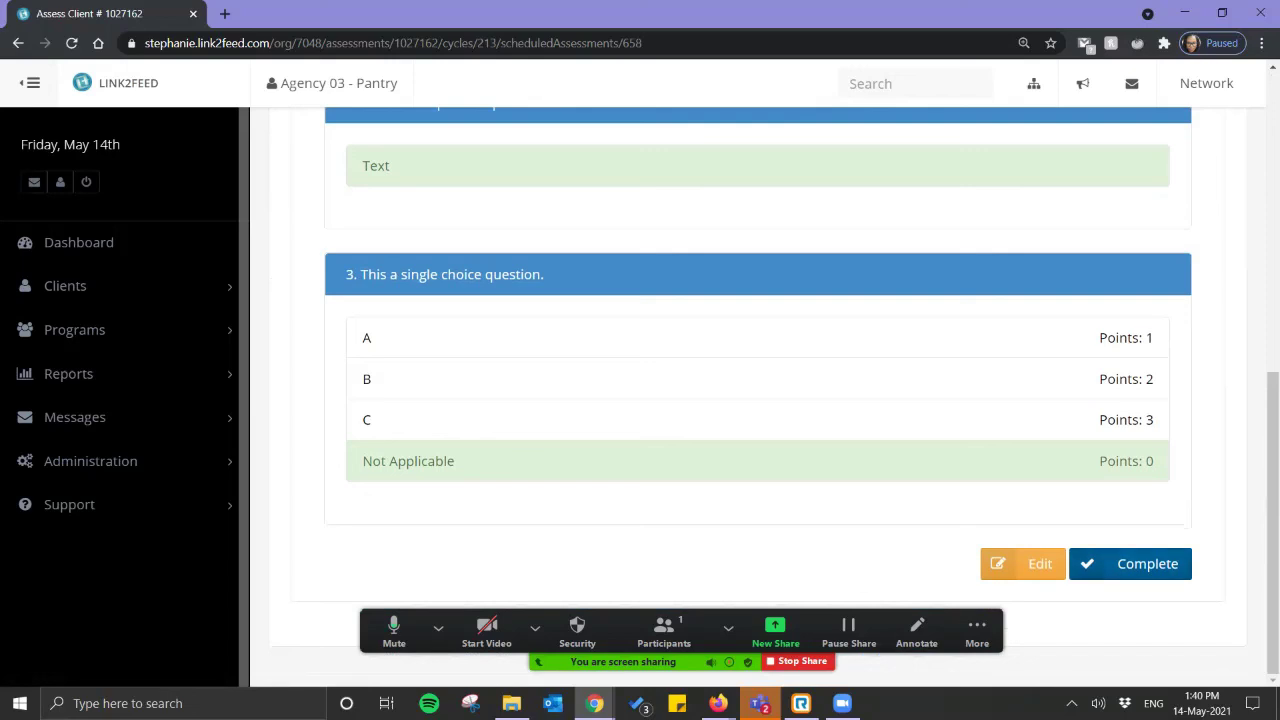
- Complete the assessment with confirmation and expand its details on the client's Assess page to see completed and pending assessments
left_click(1135, 563)
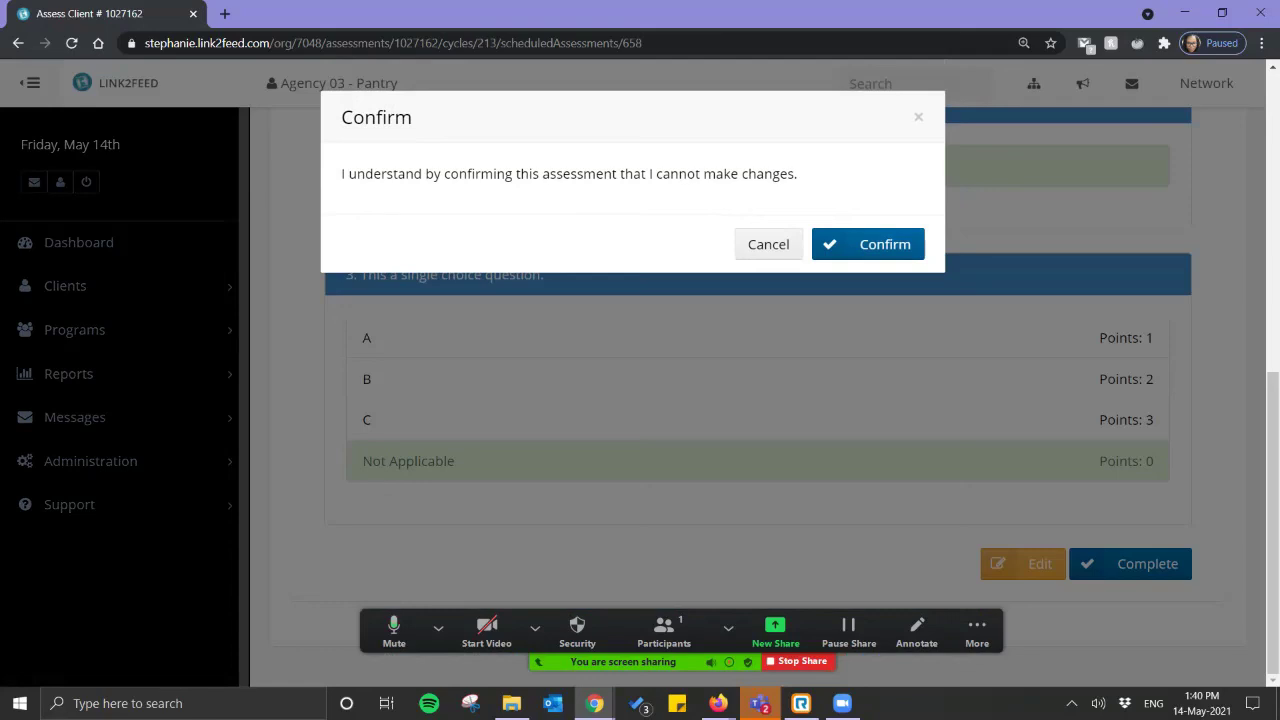
key("Return")
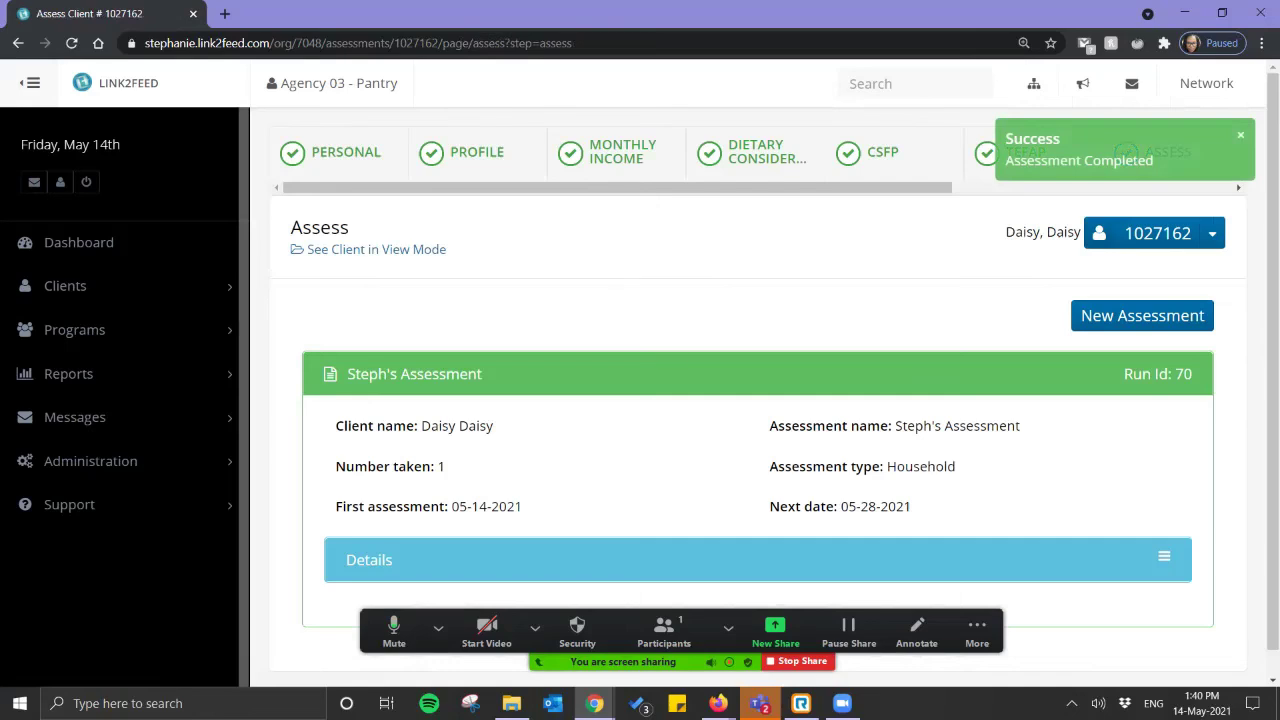
scroll(758, 390, "down", 1)
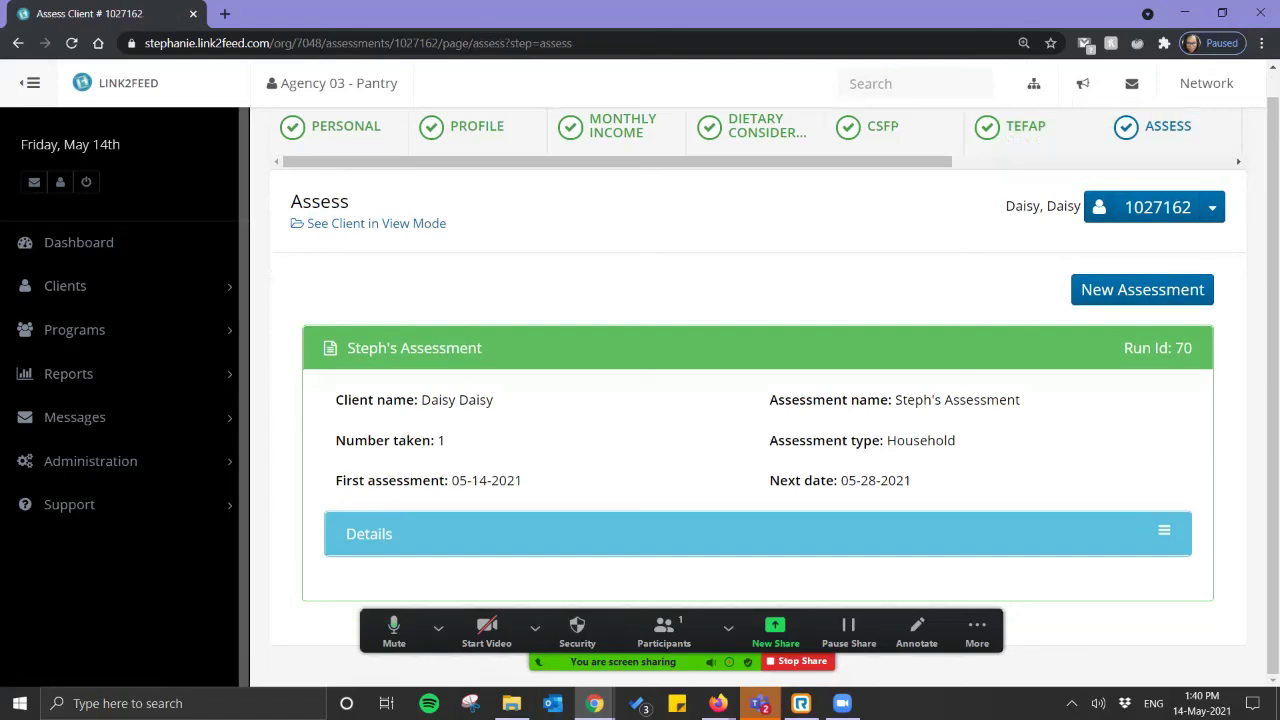
left_click(1164, 531)
scroll(1164, 531, "down", 3)
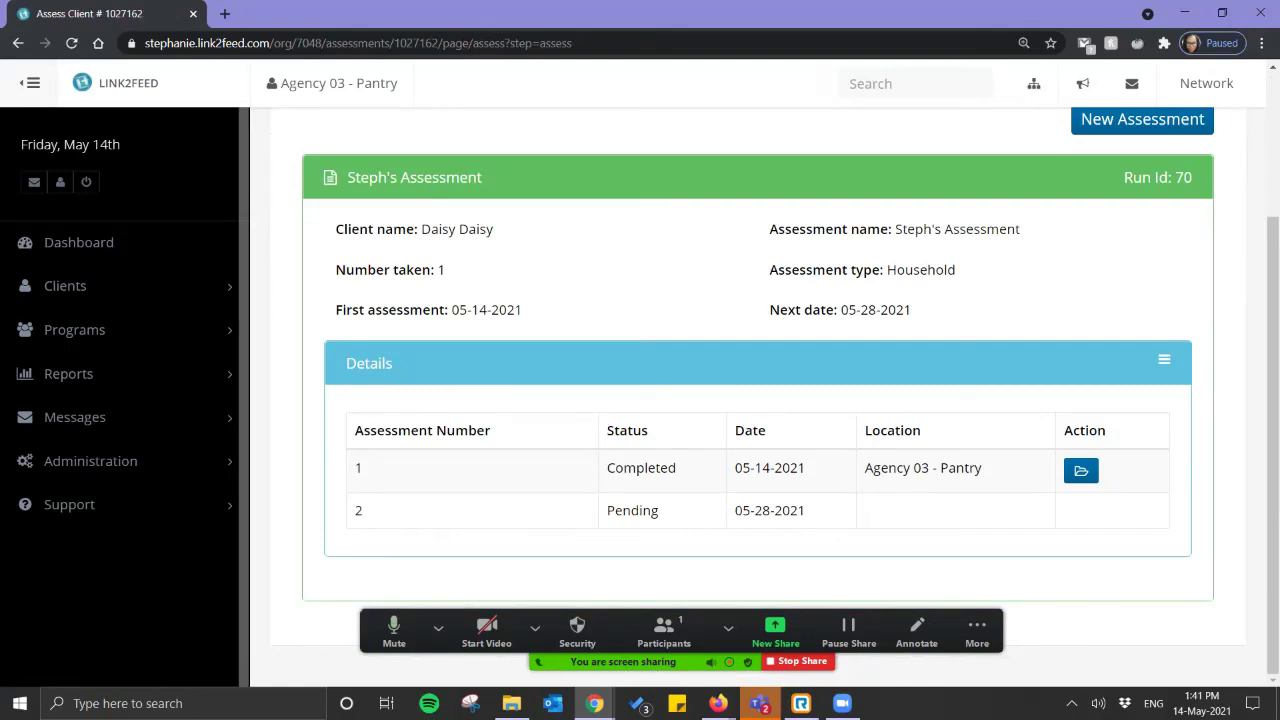
- Start another new assessment for the client and choose Assessment With Each Question Type (12-16-2018 - indefinite)
scroll(760, 400, "up", 2)
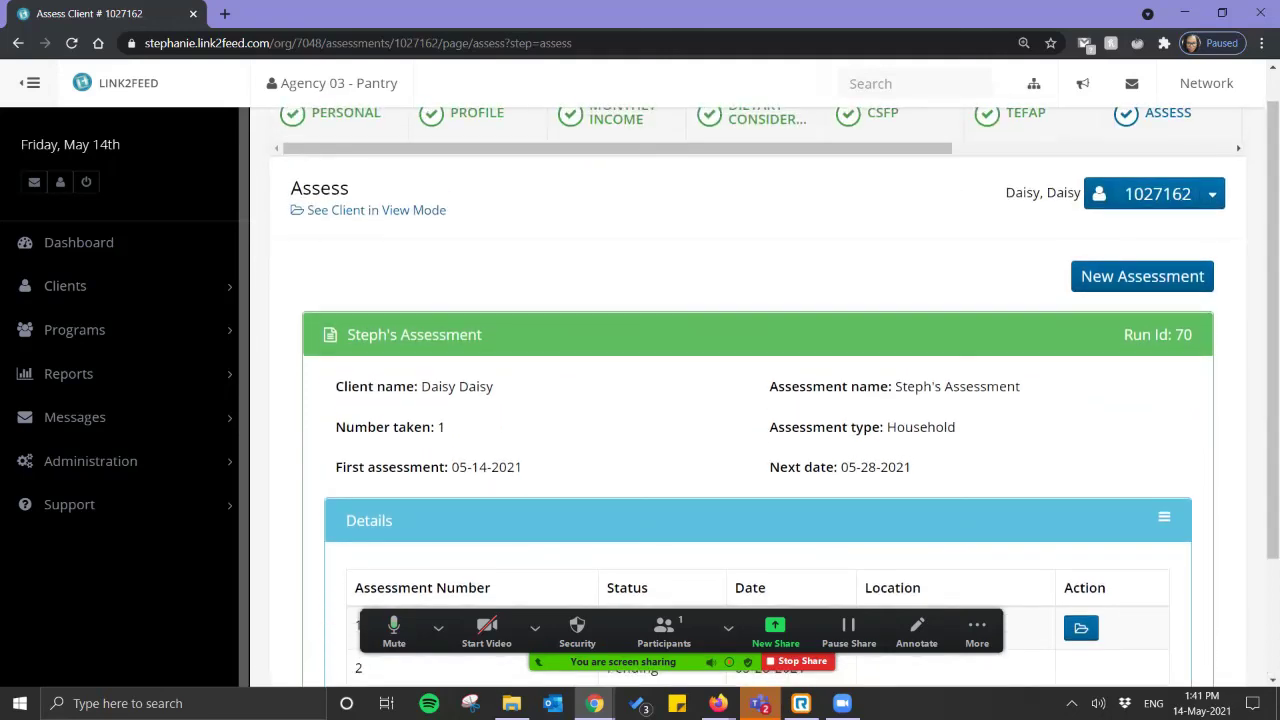
left_click(1142, 277)
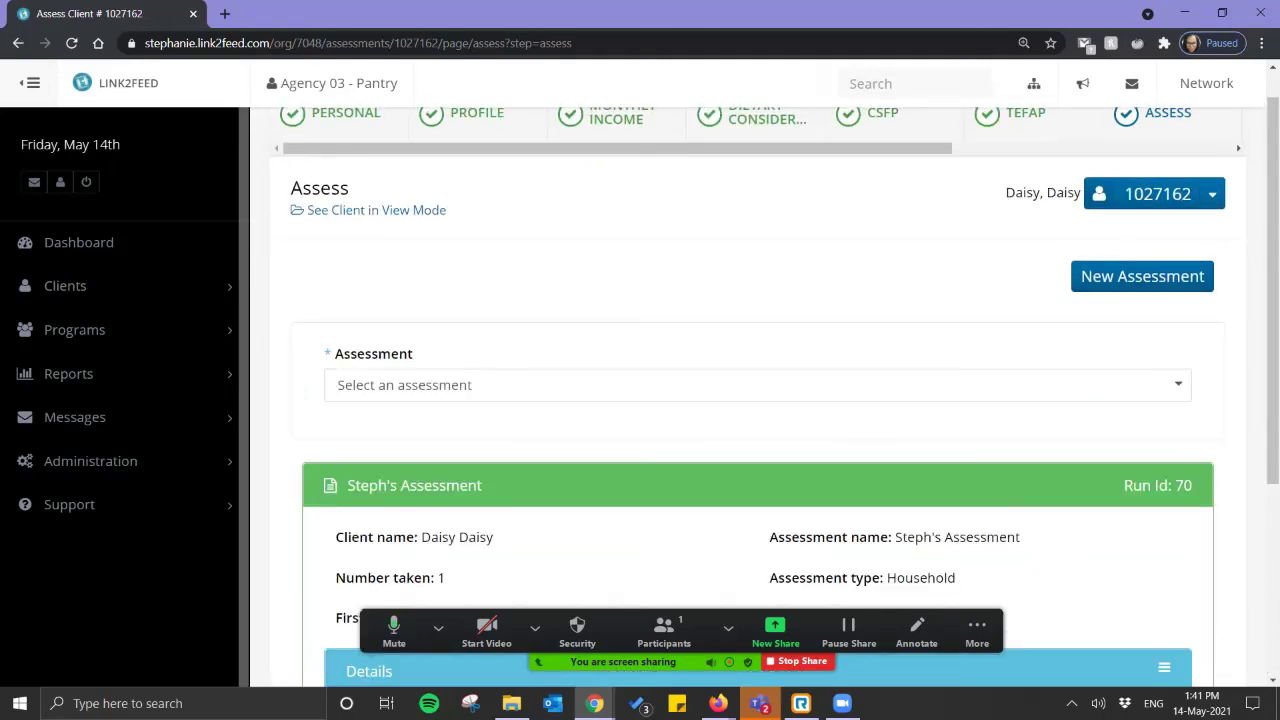
left_click(757, 385)
key("Down")
key("Down")
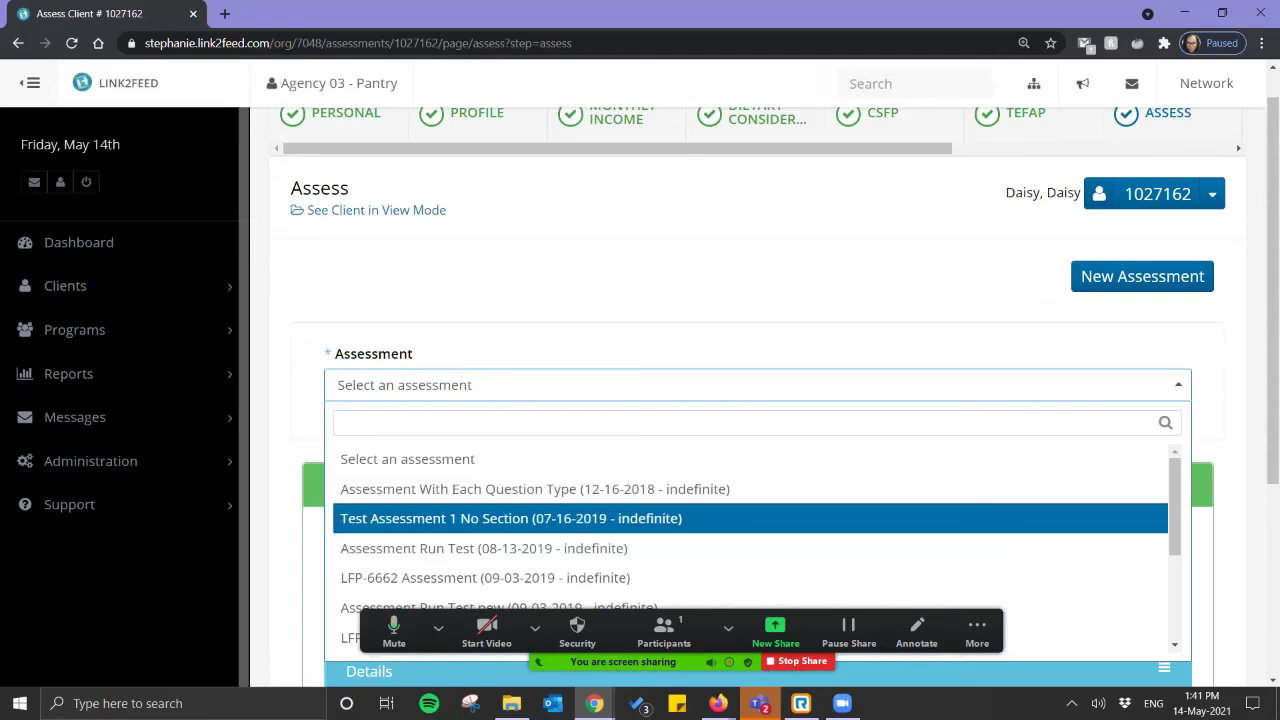
key("Up")
key("Return")
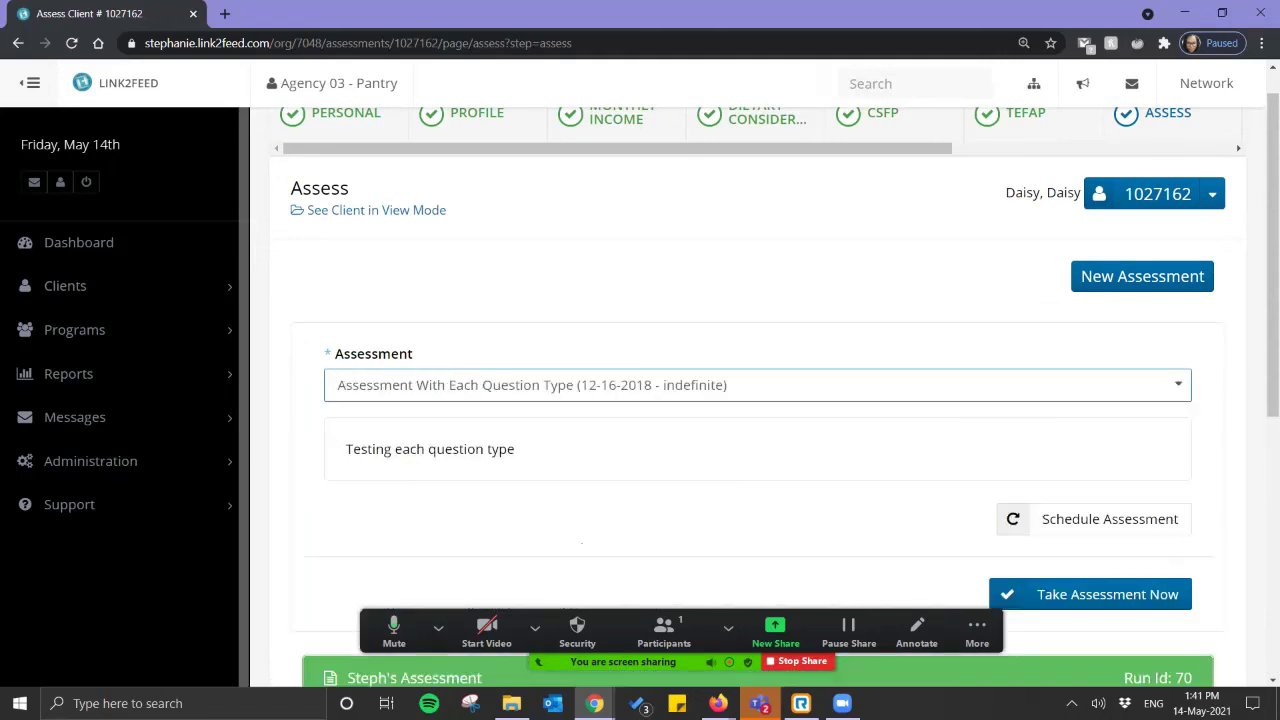
scroll(757, 400, "down", 4)
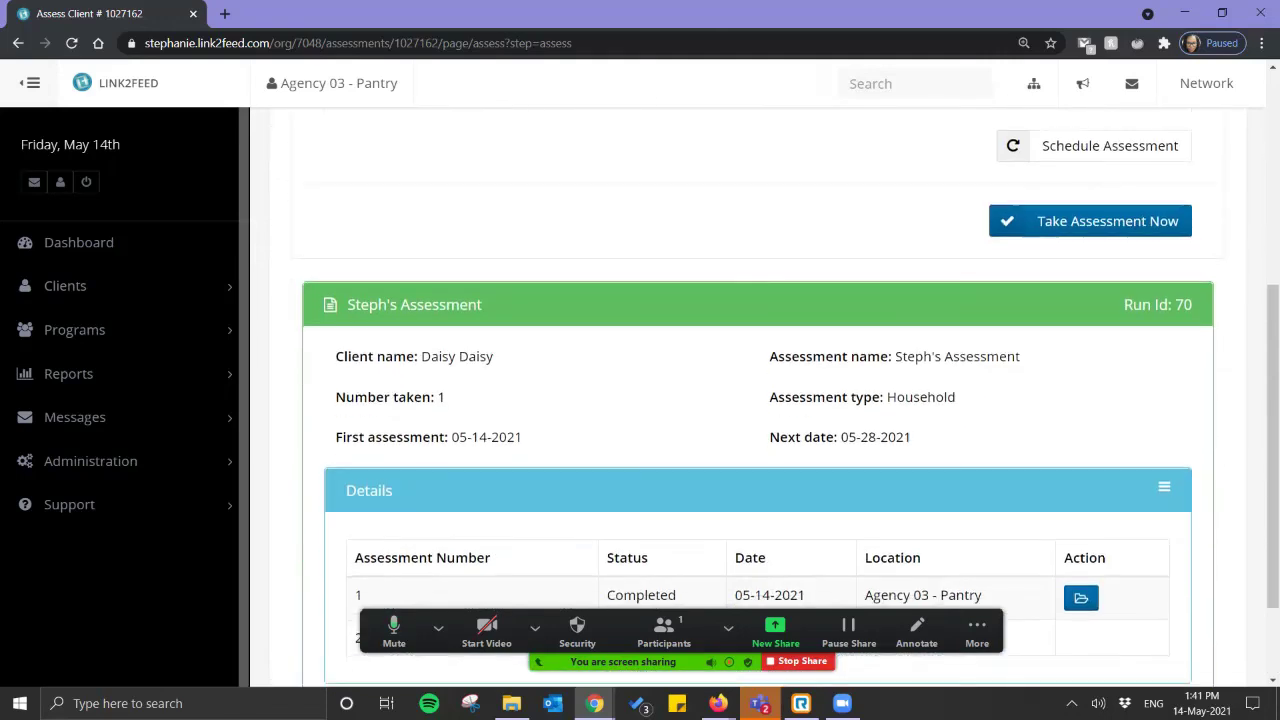
scroll(757, 400, "up", 3)
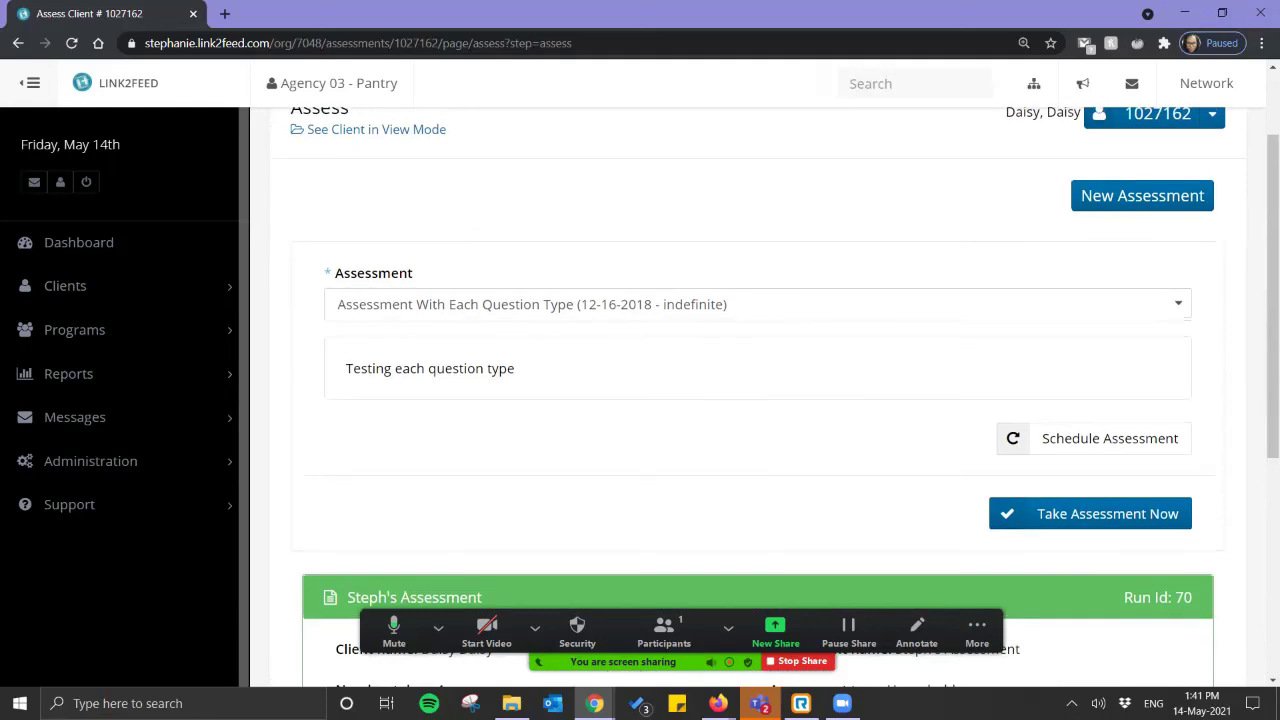